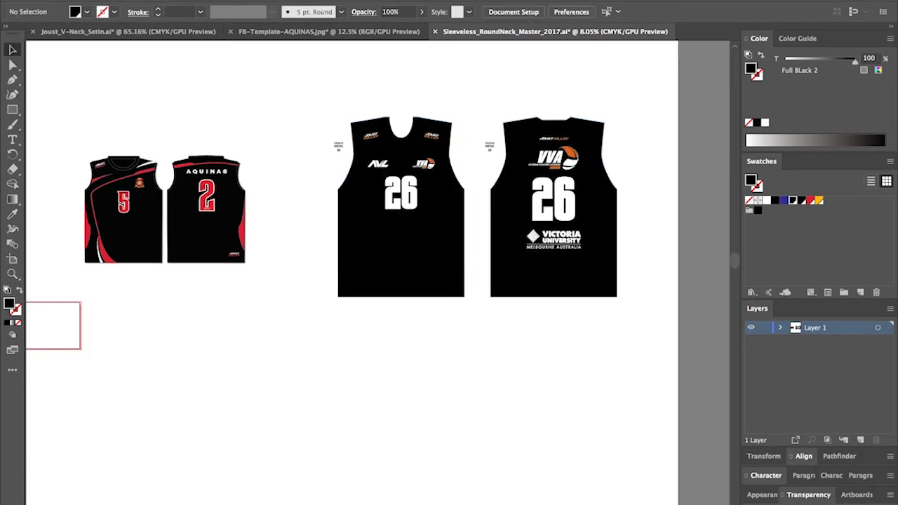
Ungroup the small red-and-black Aquinas jersey mockup so its individual elements can be selected.
{"action": "left_click", "coordinate": [100, 240]}
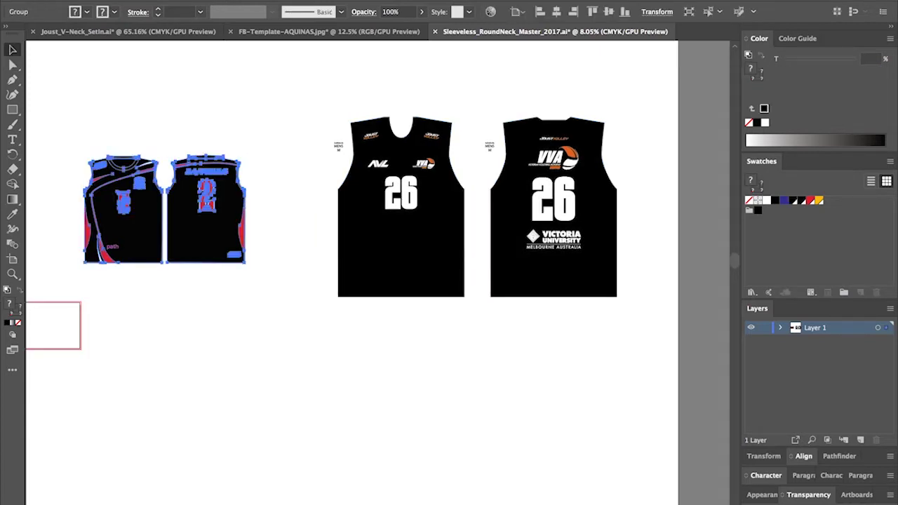
{"action": "key", "text": "super+shift+g"}
{"action": "left_click", "coordinate": [274, 236]}
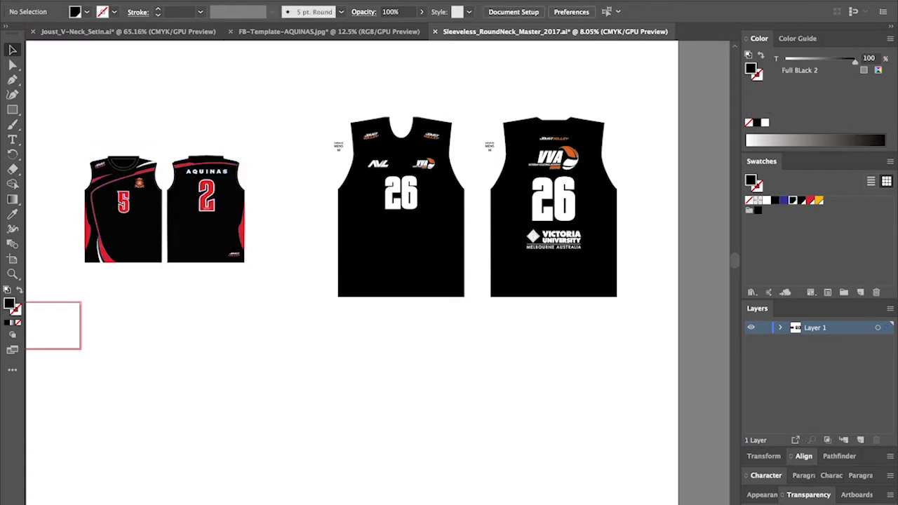
Copy the Aquinas crest from the front of the small jersey mockup.
{"action": "key", "text": "z"}
{"action": "left_click_drag", "start_coordinate": [83, 102], "coordinate": [242, 297]}
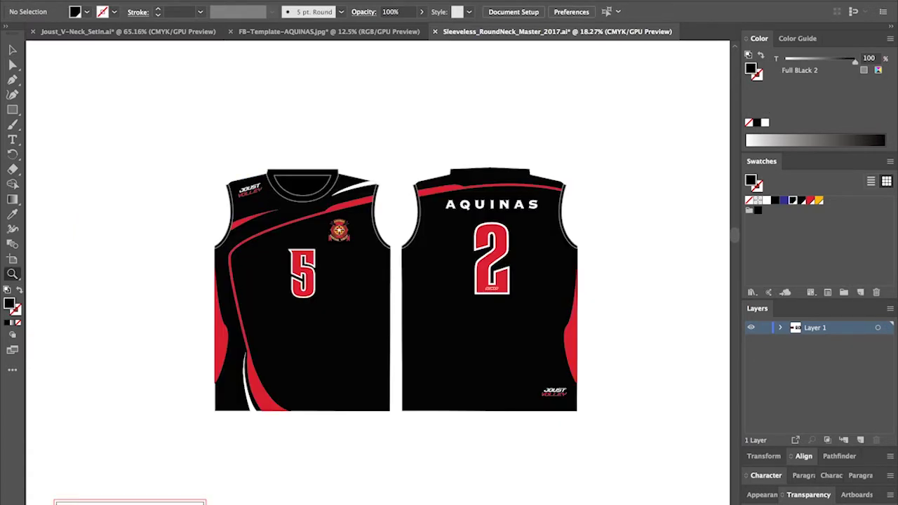
{"action": "key", "text": "v"}
{"action": "left_click", "coordinate": [342, 230]}
{"action": "key", "text": "super+c"}
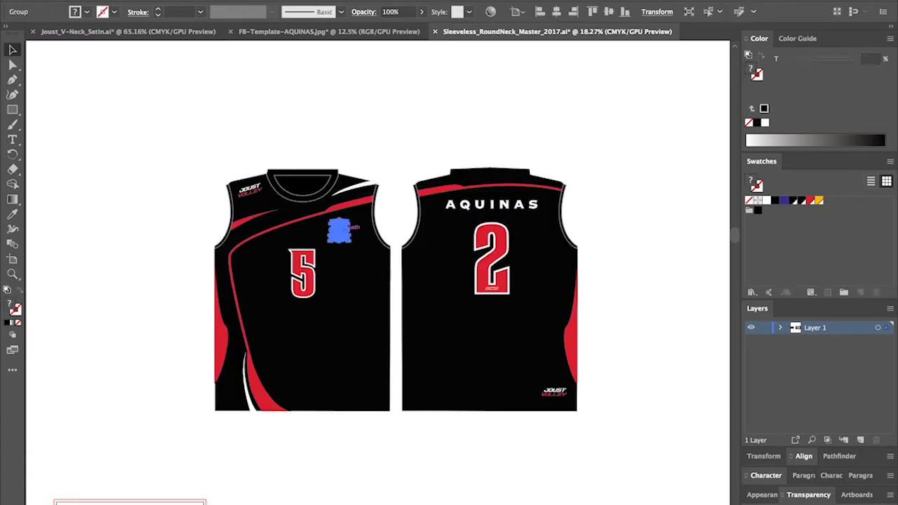
{"action": "left_click", "coordinate": [395, 144]}
Paste the Aquinas crest onto the front of the number 26 jersey, enlarged and placed over the VVA logo.
{"action": "key", "text": "ctrl+minus"}
{"action": "key", "text": "ctrl+minus"}
{"action": "key", "text": "ctrl+minus"}
{"action": "key", "text": "ctrl+minus"}
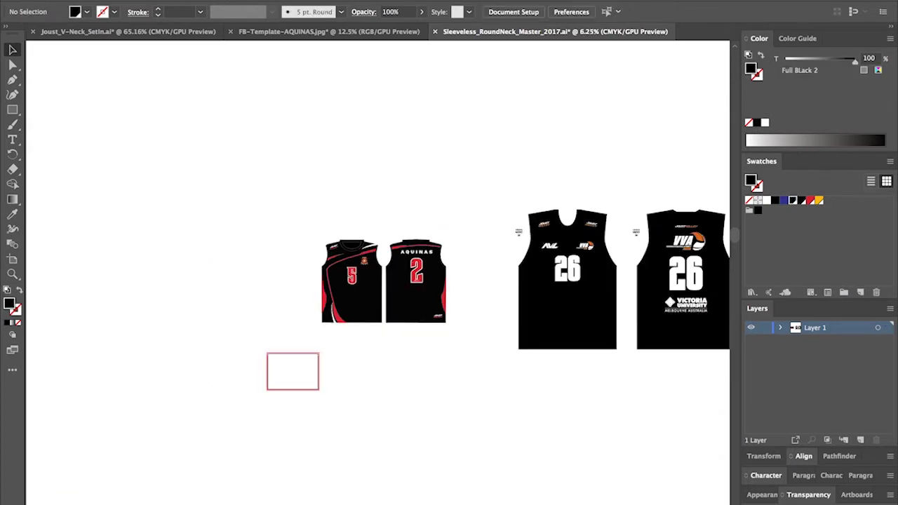
{"action": "key", "text": "z"}
{"action": "left_click_drag", "start_coordinate": [618, 209], "coordinate": [505, 295]}
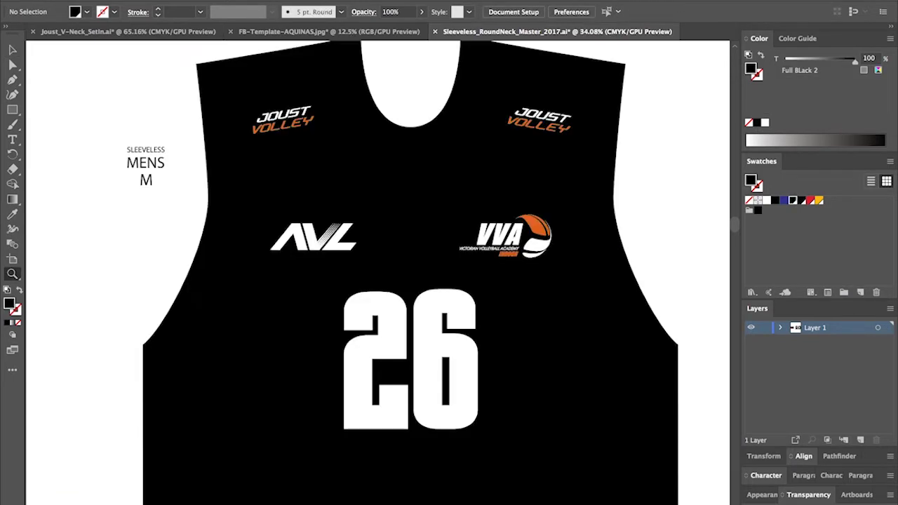
{"action": "left_click_drag", "start_coordinate": [287, 144], "coordinate": [639, 412]}
{"action": "key", "text": "ctrl+v"}
{"action": "key", "text": "v"}
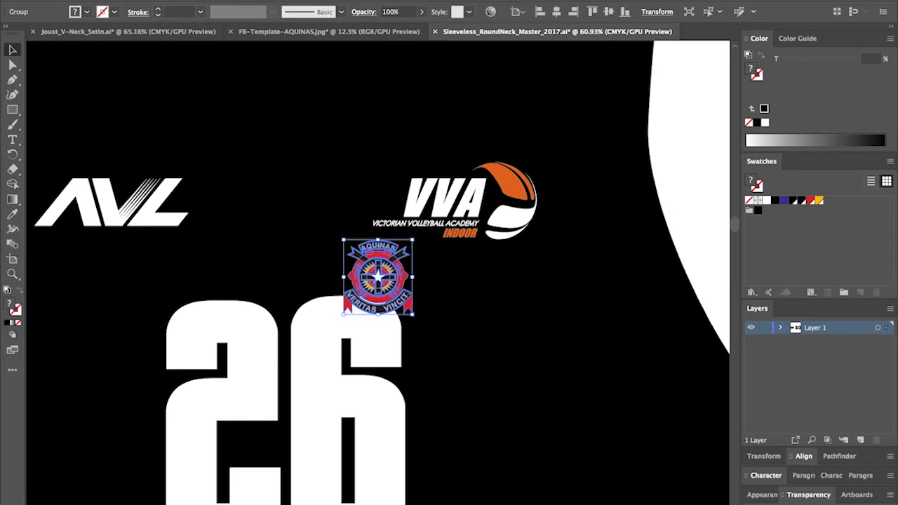
{"action": "left_click_drag", "start_coordinate": [407, 301], "coordinate": [537, 251]}
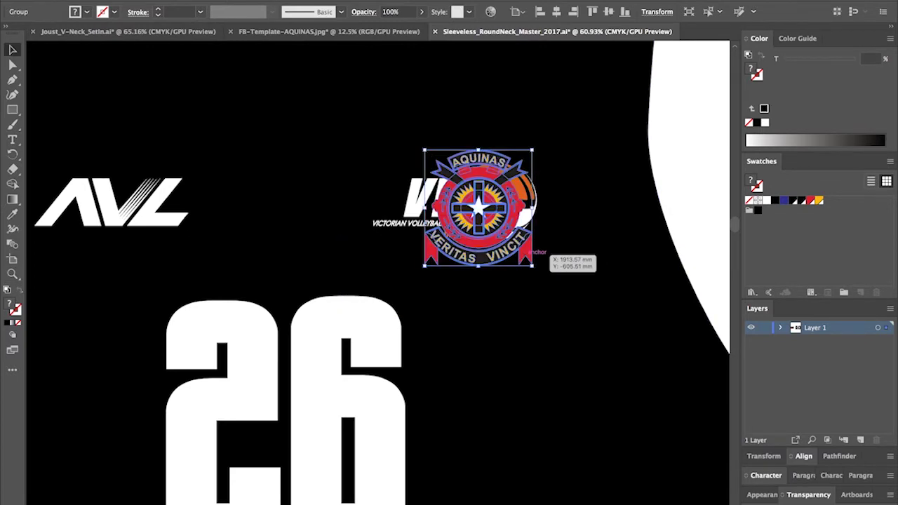
{"action": "left_click_drag", "start_coordinate": [507, 219], "coordinate": [497, 198]}
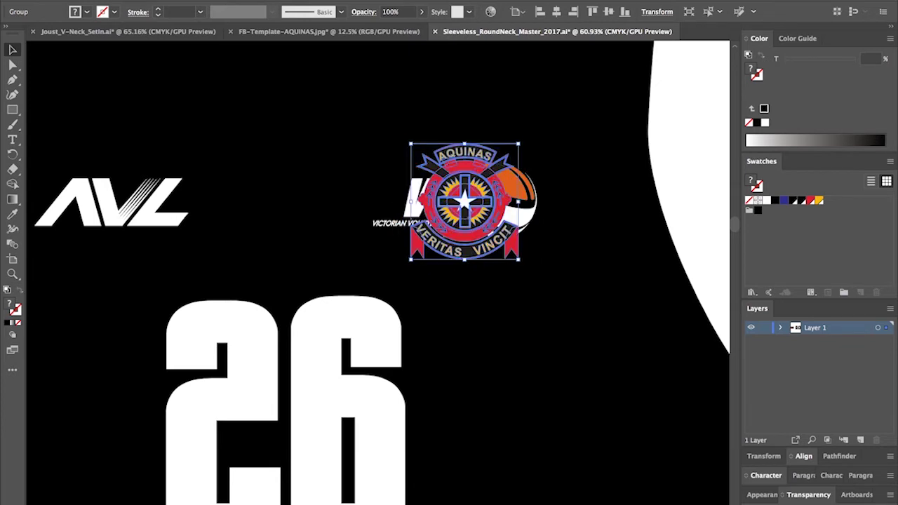
Delete the VVA logo, the AVL logo and the Joust Volley logo on the crest's side from the number 26 jersey front.
{"action": "key", "text": "super+shift+a"}
{"action": "left_click", "coordinate": [522, 186]}
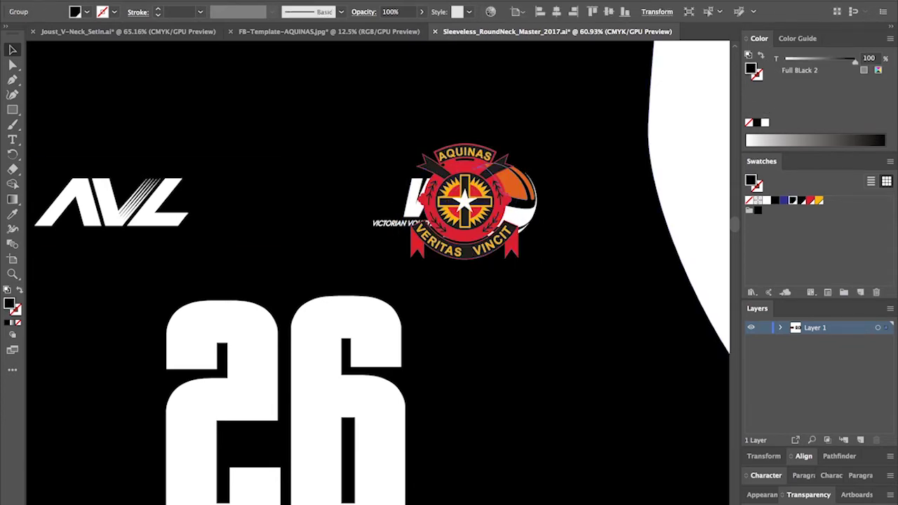
{"action": "key", "text": "Delete"}
{"action": "key", "text": "super+minus"}
{"action": "key", "text": "super+minus"}
{"action": "key", "text": "super+minus"}
{"action": "key", "text": "super+minus"}
{"action": "key", "text": "super+minus"}
{"action": "key", "text": "super+minus"}
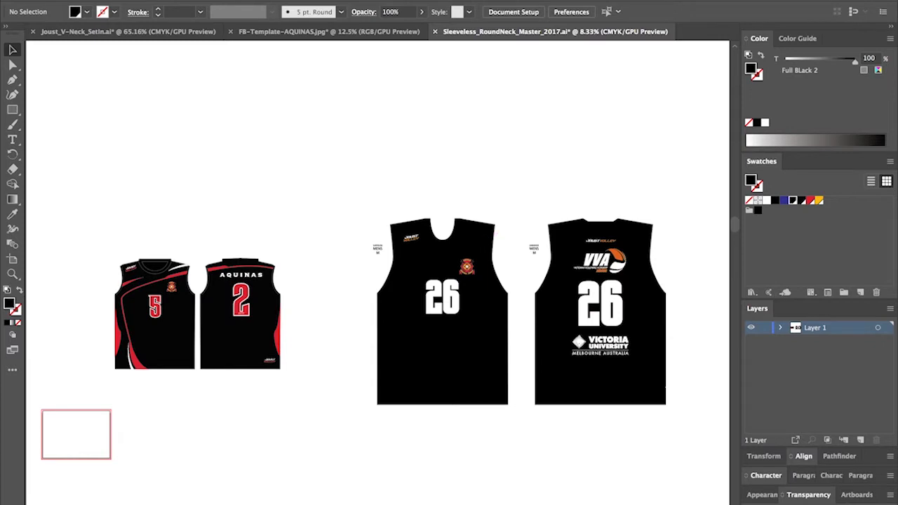
Examine the colors and placement of the Joust Volley logo on the small mockup's front shoulder.
{"action": "key", "text": "z"}
{"action": "left_click_drag", "start_coordinate": [107, 243], "coordinate": [160, 294]}
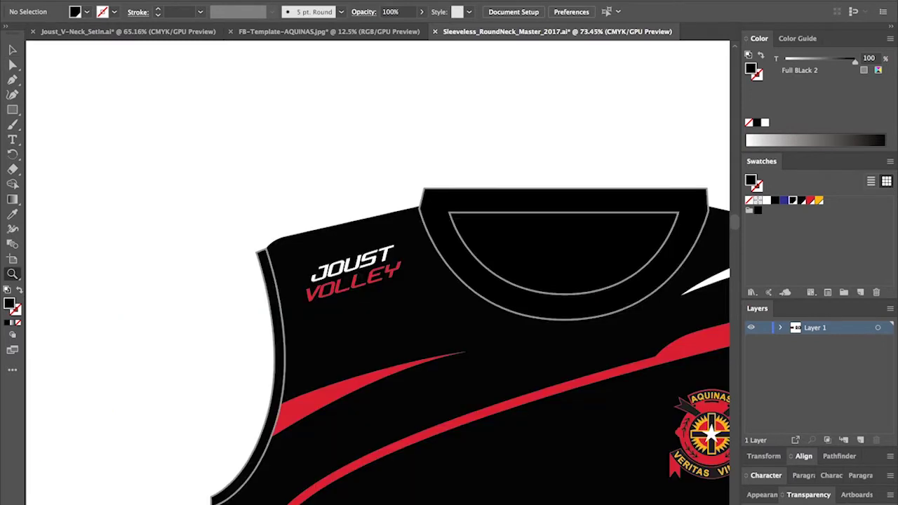
{"action": "key", "text": "ctrl+minus"}
{"action": "key", "text": "ctrl+minus"}
{"action": "key", "text": "ctrl+minus"}
{"action": "key", "text": "ctrl+minus"}
{"action": "key", "text": "ctrl+minus"}
{"action": "key", "text": "ctrl+minus"}
{"action": "key", "text": "ctrl+minus"}
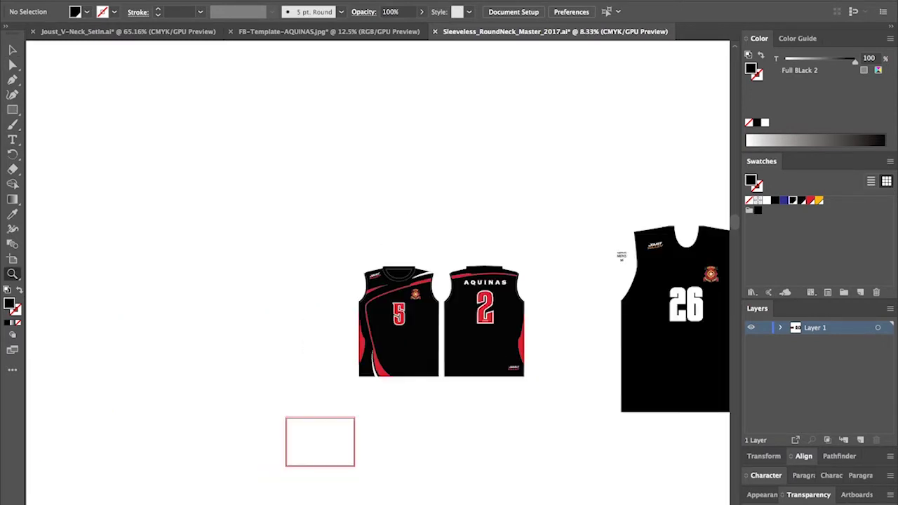
Recolor the VOLLEY letters of the number 26 jersey's front shoulder logo with the red PANTONE 186 CP 2 swatch.
{"action": "left_click_drag", "start_coordinate": [632, 280], "coordinate": [409, 239]}
{"action": "left_click_drag", "start_coordinate": [488, 173], "coordinate": [364, 240]}
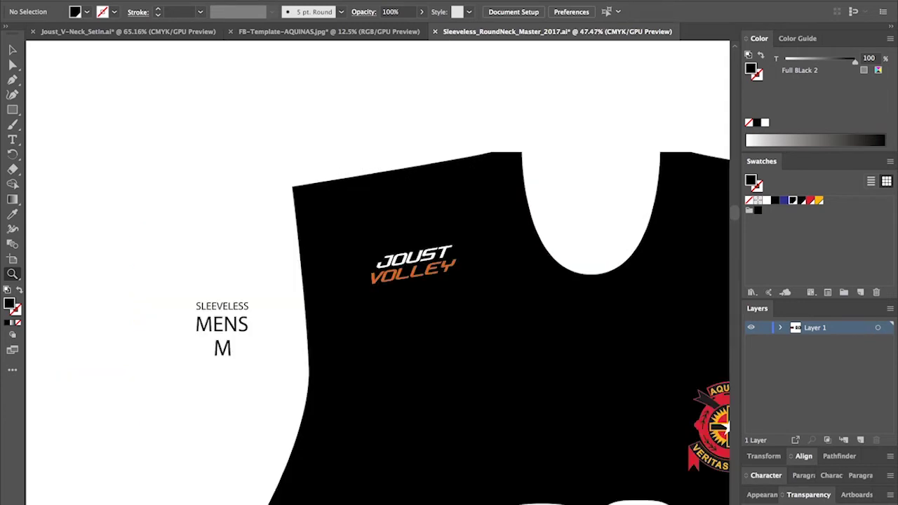
{"action": "left_click_drag", "start_coordinate": [520, 161], "coordinate": [315, 342]}
{"action": "left_click_drag", "start_coordinate": [520, 343], "coordinate": [519, 342]}
{"action": "key", "text": "a"}
{"action": "left_click", "coordinate": [459, 300]}
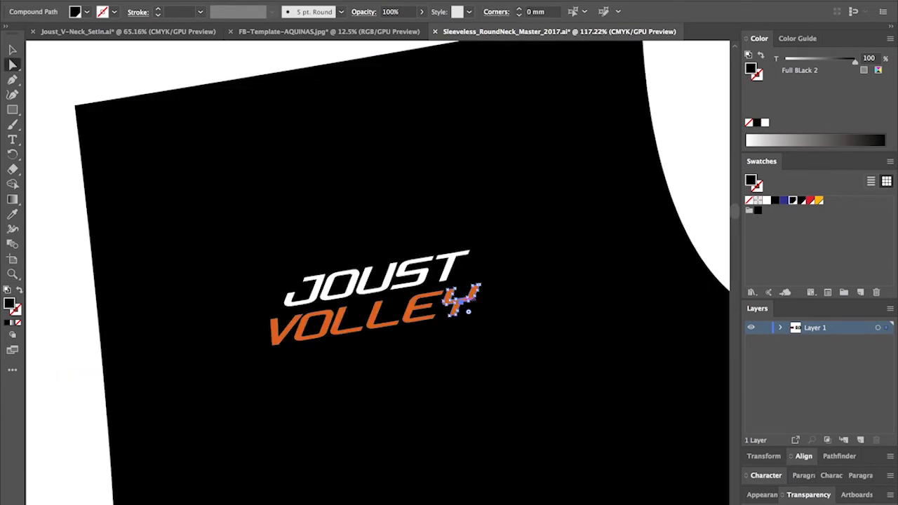
{"action": "left_click", "coordinate": [423, 302], "text": "shift"}
{"action": "left_click", "coordinate": [379, 304], "text": "shift"}
{"action": "left_click_drag", "start_coordinate": [372, 301], "coordinate": [324, 308]}
{"action": "left_click", "coordinate": [287, 330], "text": "shift"}
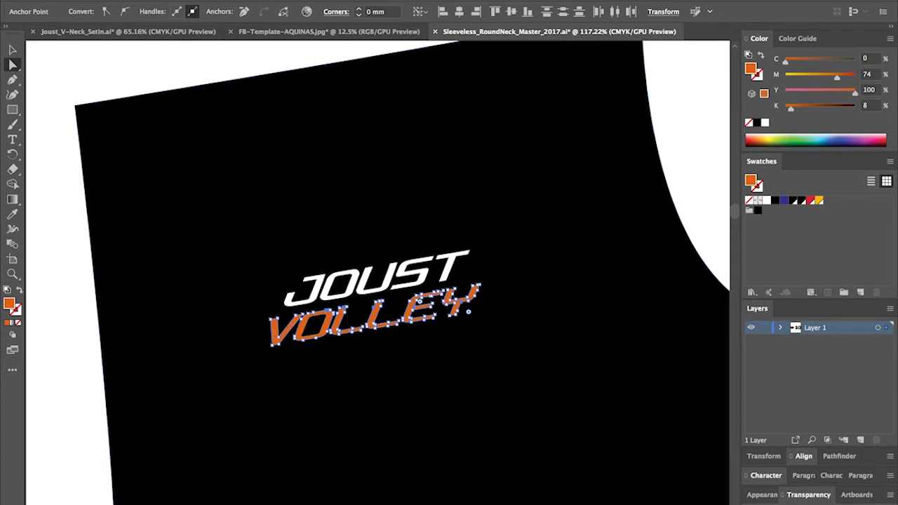
{"action": "left_click", "coordinate": [811, 201]}
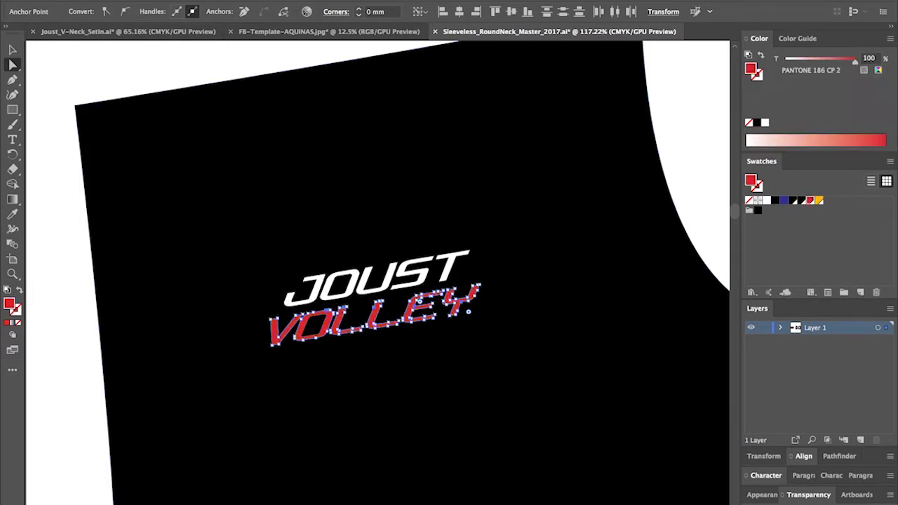
{"action": "key", "text": "super+shift+a"}
Select the red and white stripe and side shapes on the front of the small Aquinas mockup and group them.
{"action": "key", "text": "super+minus"}
{"action": "key", "text": "super+minus"}
{"action": "key", "text": "super+minus"}
{"action": "key", "text": "super+minus"}
{"action": "key", "text": "super+minus"}
{"action": "key", "text": "super+minus"}
{"action": "key", "text": "super+minus"}
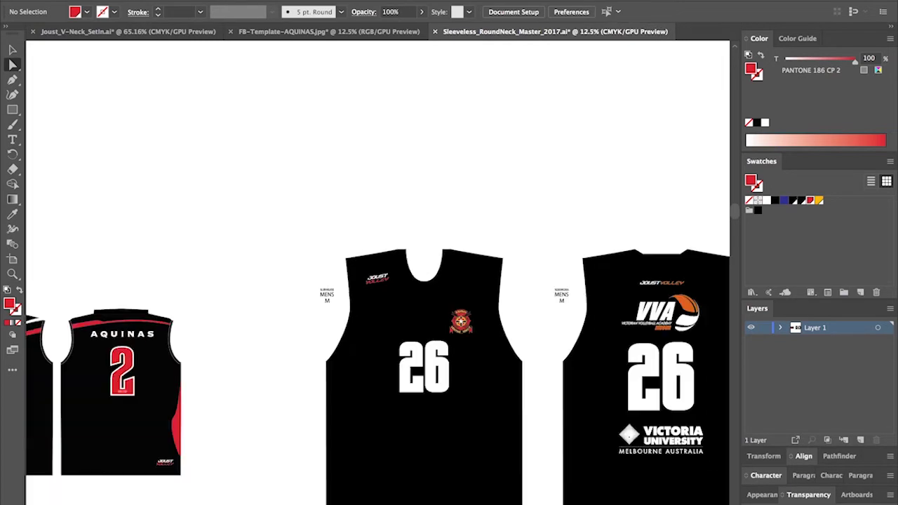
{"action": "key", "text": "ctrl+minus"}
{"action": "key", "text": "v"}
{"action": "scroll", "coordinate": [378, 330], "scroll_direction": "right", "scroll_amount": 5}
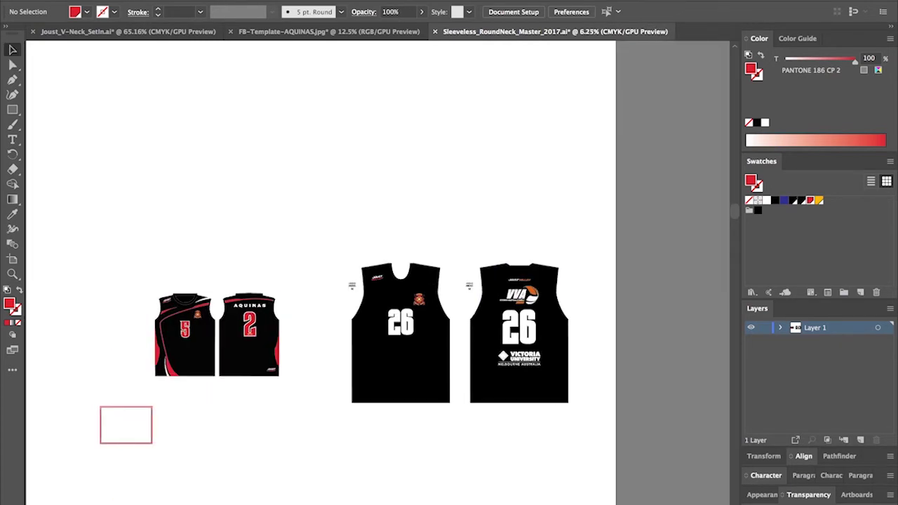
{"action": "left_click", "coordinate": [167, 370]}
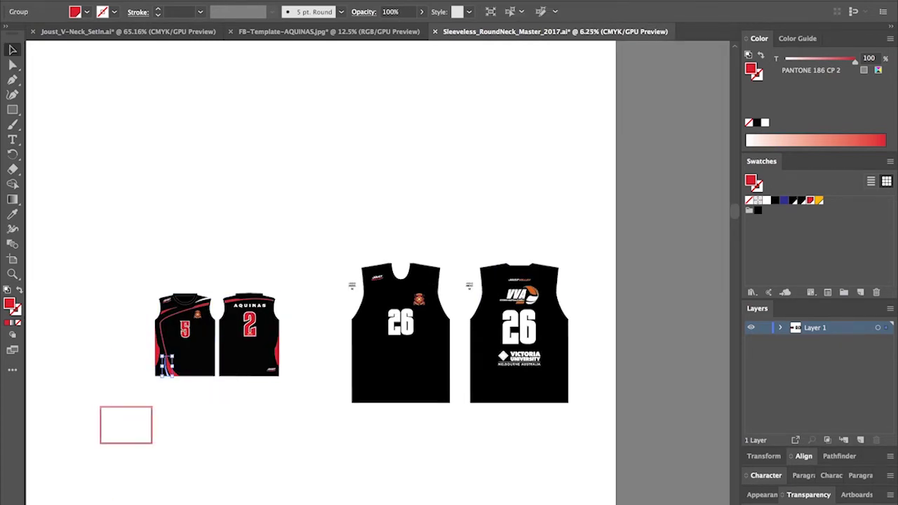
{"action": "key", "text": "z"}
{"action": "left_click_drag", "start_coordinate": [241, 269], "coordinate": [96, 420]}
{"action": "left_click_drag", "start_coordinate": [561, 196], "coordinate": [251, 464]}
{"action": "key", "text": "v"}
{"action": "left_click", "coordinate": [340, 302], "text": "shift"}
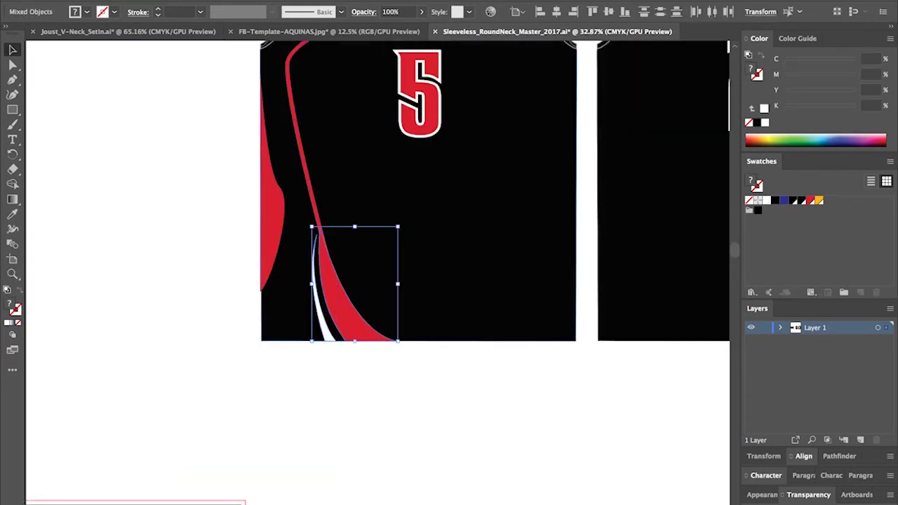
{"action": "left_click", "coordinate": [311, 189], "text": "shift"}
{"action": "scroll", "coordinate": [311, 188], "scroll_direction": "up", "scroll_amount": 5}
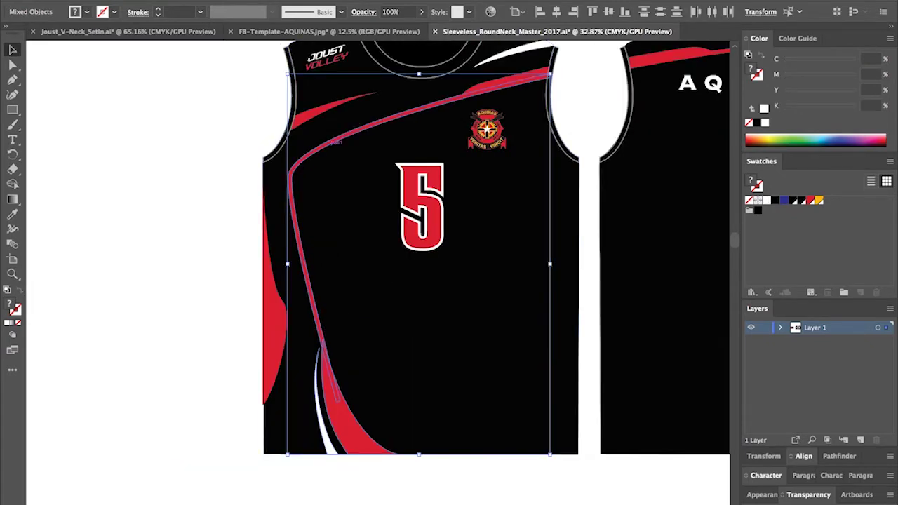
{"action": "left_click", "coordinate": [314, 115], "text": "shift"}
{"action": "left_click", "coordinate": [278, 298], "text": "shift"}
{"action": "scroll", "coordinate": [421, 274], "scroll_direction": "up", "scroll_amount": 3}
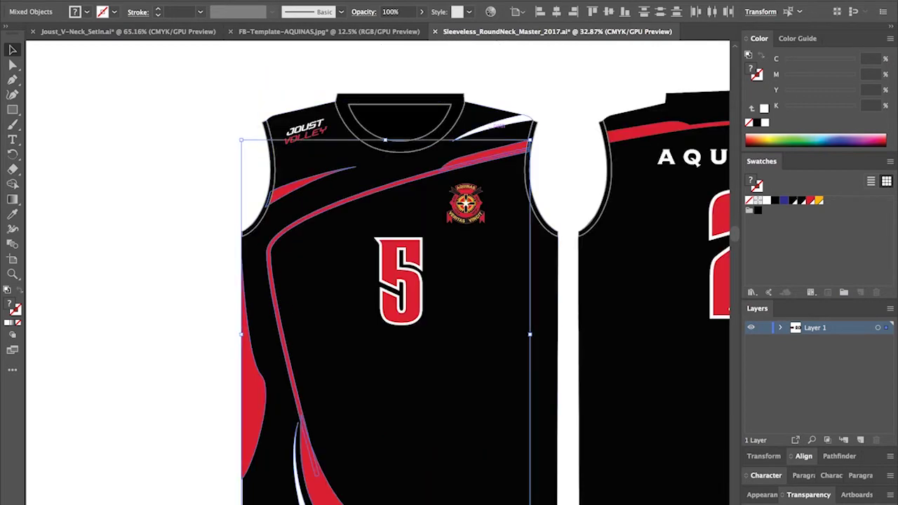
{"action": "left_click", "coordinate": [488, 125], "text": "shift"}
{"action": "key", "text": "super+g"}
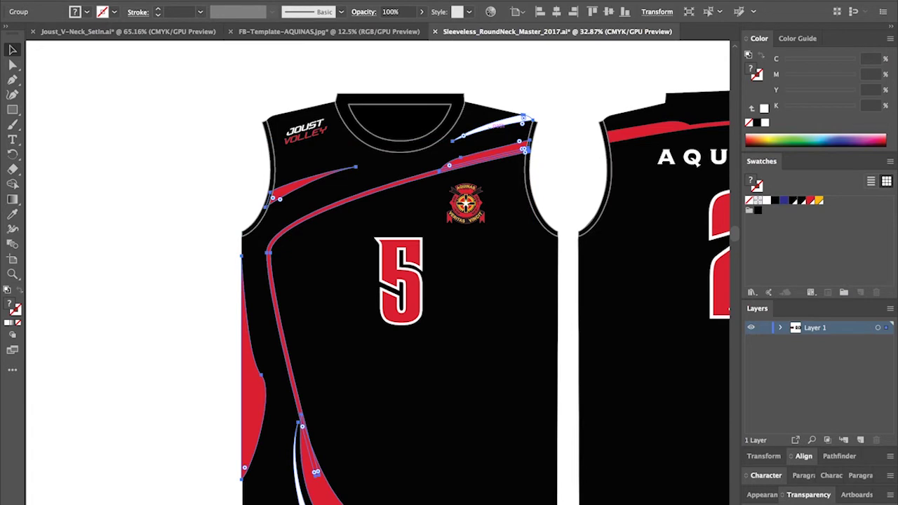
Paste a copy of the grouped red and white stripes onto the front of the number 26 jersey.
{"action": "key", "text": "ctrl+shift+a"}
{"action": "key", "text": "ctrl+minus"}
{"action": "key", "text": "ctrl+minus"}
{"action": "key", "text": "ctrl+minus"}
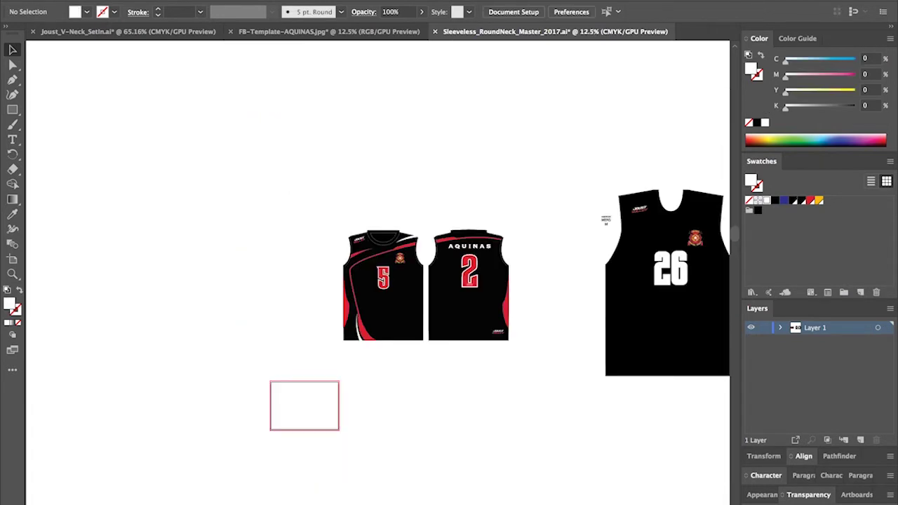
{"action": "key", "text": "z"}
{"action": "left_click_drag", "start_coordinate": [546, 325], "coordinate": [495, 394]}
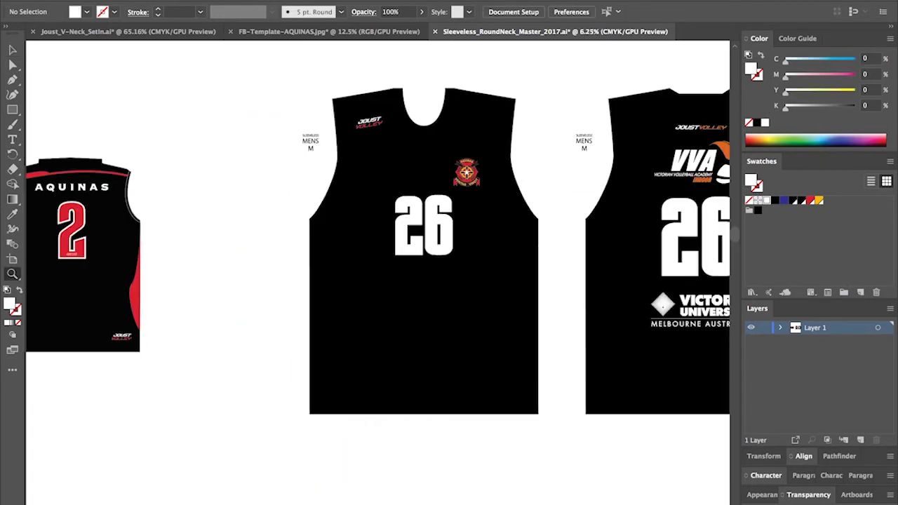
{"action": "key", "text": "super+v"}
{"action": "key", "text": "v"}
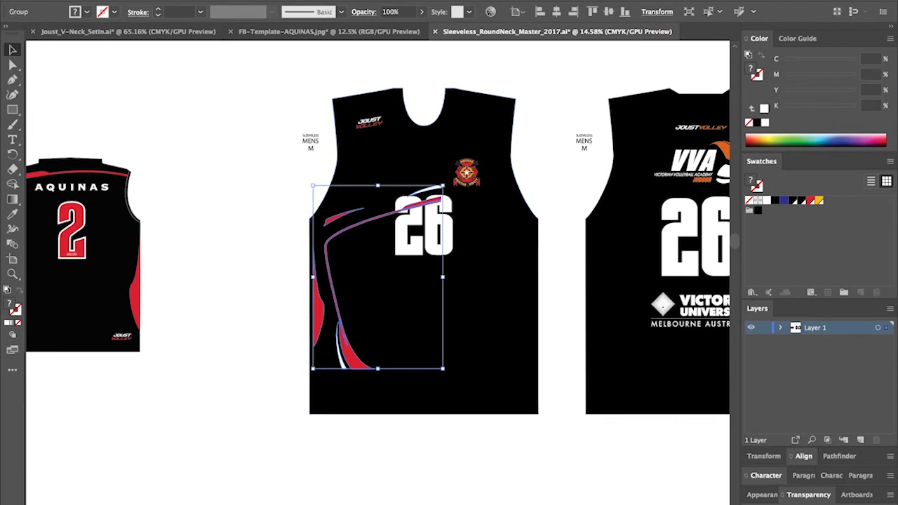
Align the pasted stripes with the jersey front's hem and side edge, and stretch them to its full height and nearly its full width.
{"action": "left_click_drag", "start_coordinate": [375, 360], "coordinate": [416, 403]}
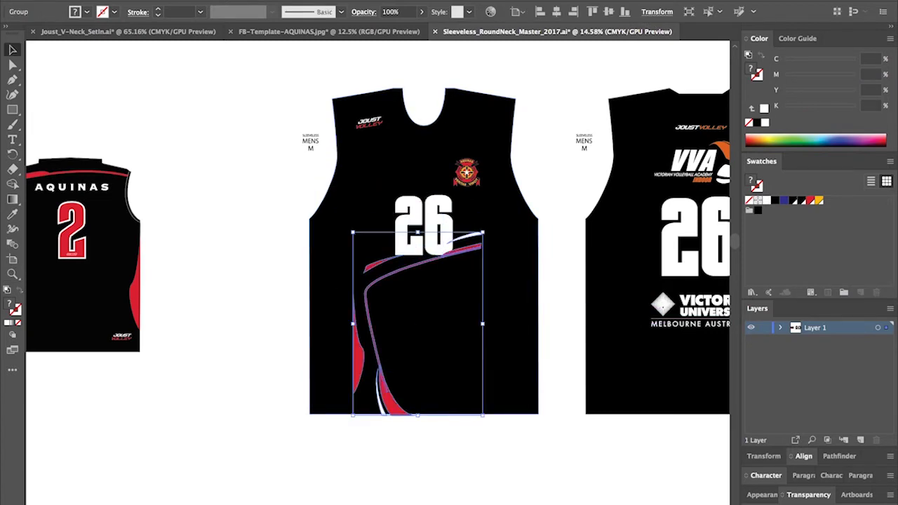
{"action": "left_click_drag", "start_coordinate": [352, 233], "coordinate": [309, 169]}
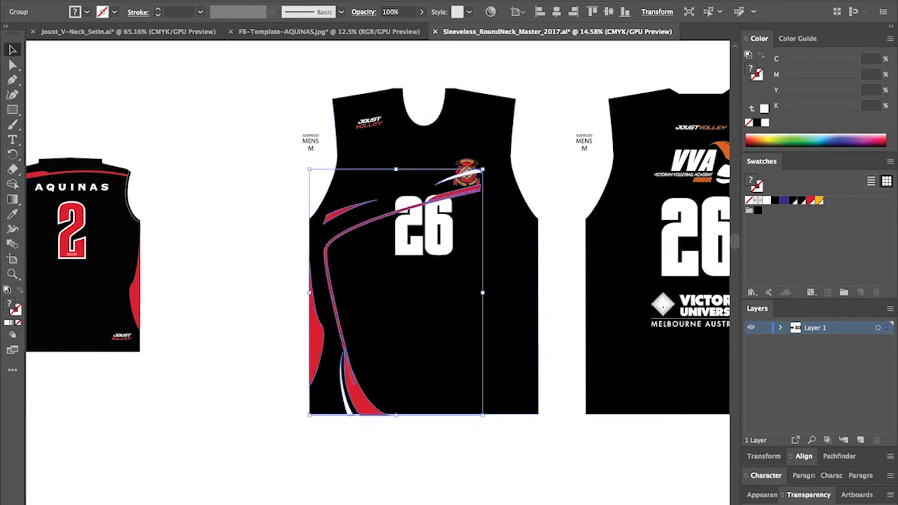
{"action": "left_click_drag", "start_coordinate": [396, 169], "coordinate": [394, 90]}
{"action": "left_click_drag", "start_coordinate": [483, 252], "coordinate": [522, 251]}
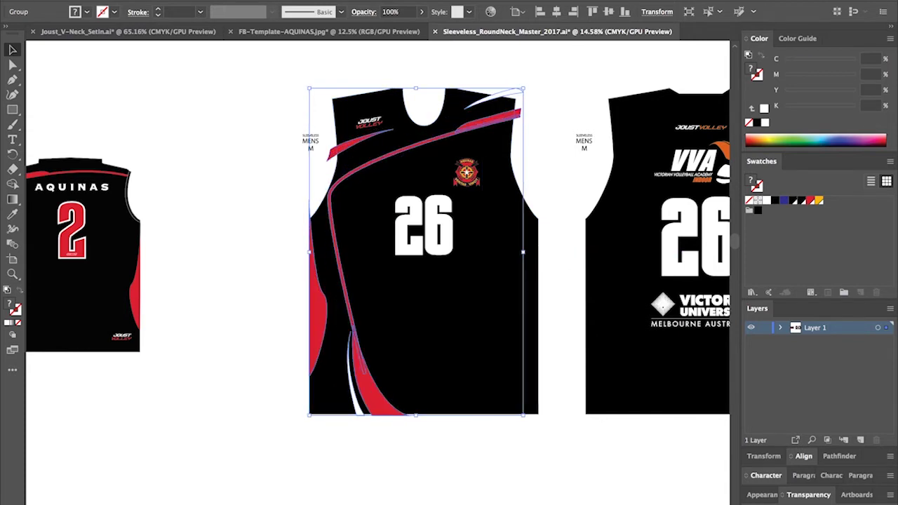
{"action": "left_click", "coordinate": [558, 121]}
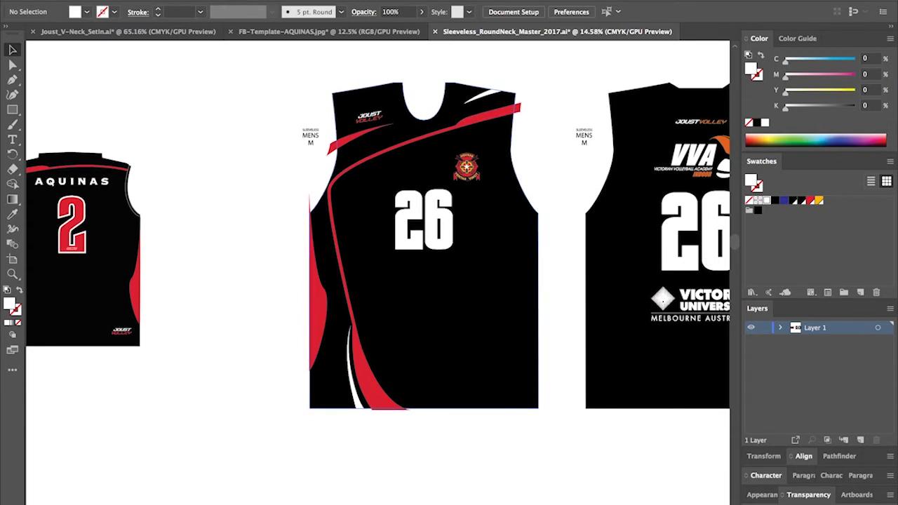
Try to reshape the white shoulder stripe on the front of the number 26 jersey.
{"action": "scroll", "coordinate": [463, 245], "scroll_direction": "left", "scroll_amount": 5}
{"action": "scroll", "coordinate": [379, 246], "scroll_direction": "left", "scroll_amount": 2}
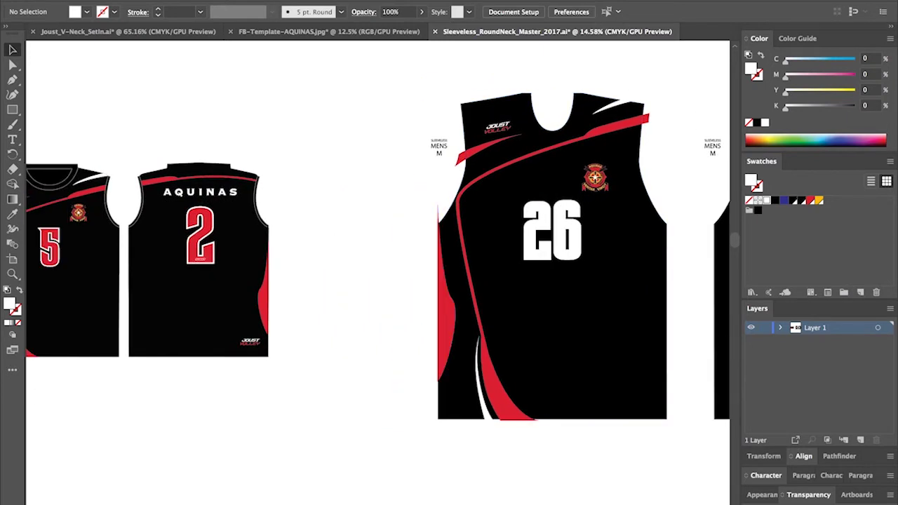
{"action": "key", "text": "z"}
{"action": "left_click_drag", "start_coordinate": [683, 80], "coordinate": [324, 323]}
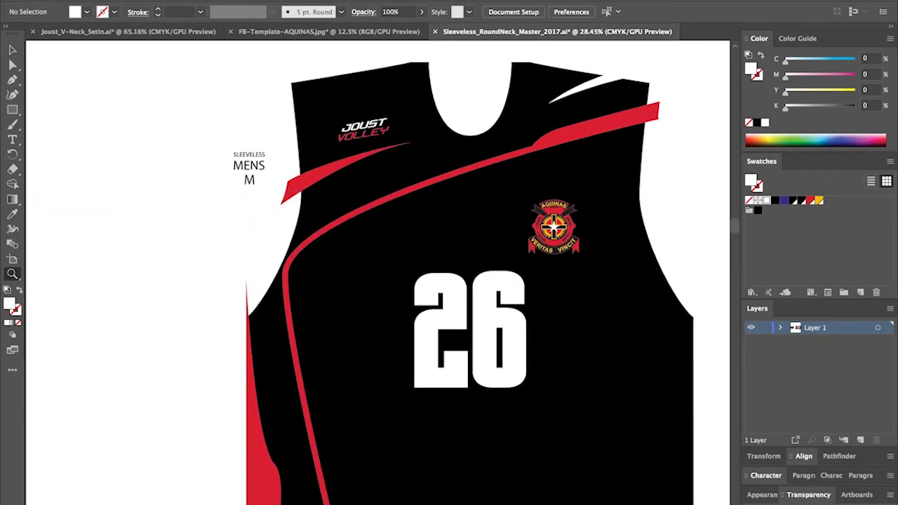
{"action": "key", "text": "a"}
{"action": "left_click", "coordinate": [617, 78]}
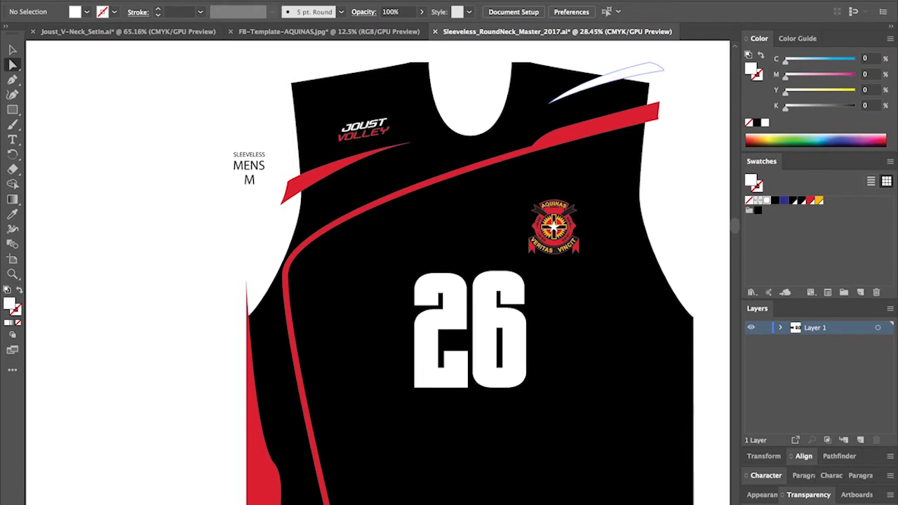
{"action": "left_click_drag", "start_coordinate": [607, 74], "coordinate": [427, 181]}
{"action": "key", "text": "super+z"}
{"action": "key", "text": "shift+super+a"}
Extend the inner tip of the white shoulder stripe slightly down toward the neckline side of the jersey front.
{"action": "key", "text": "z"}
{"action": "key", "text": "a"}
{"action": "left_click_drag", "start_coordinate": [502, 184], "coordinate": [469, 202]}
{"action": "key", "text": "ctrl+shift+a"}
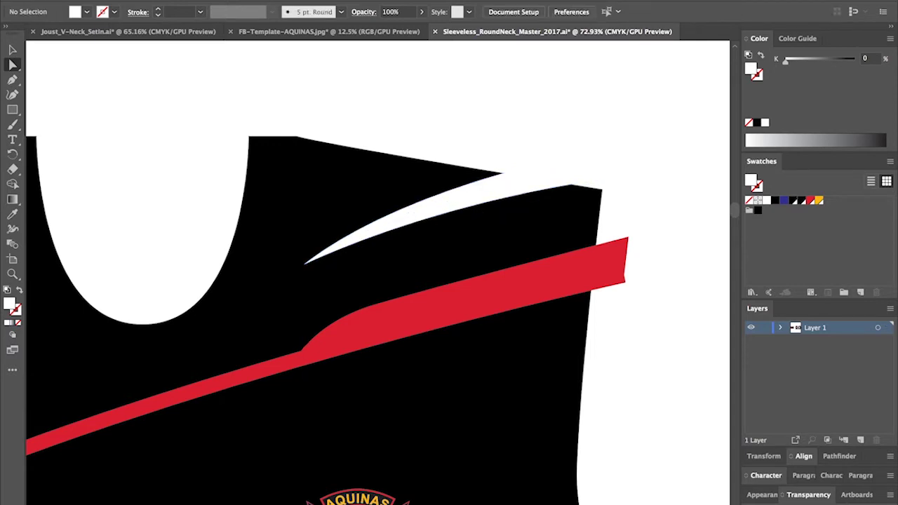
Copy the black base shape of the number 26 jersey front and paste the copy in front of all its artwork.
{"action": "key", "text": "super+minus"}
{"action": "key", "text": "super+minus"}
{"action": "key", "text": "super+minus"}
{"action": "key", "text": "super+minus"}
{"action": "key", "text": "super+minus"}
{"action": "key", "text": "super+minus"}
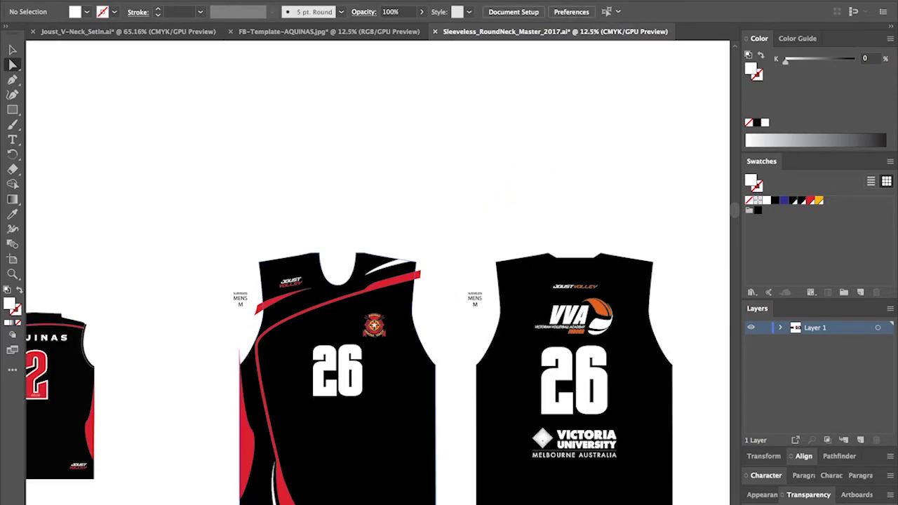
{"action": "scroll", "coordinate": [379, 273], "scroll_direction": "down", "scroll_amount": 5}
{"action": "scroll", "coordinate": [379, 274], "scroll_direction": "left", "scroll_amount": 3}
{"action": "scroll", "coordinate": [379, 274], "scroll_direction": "left", "scroll_amount": 5}
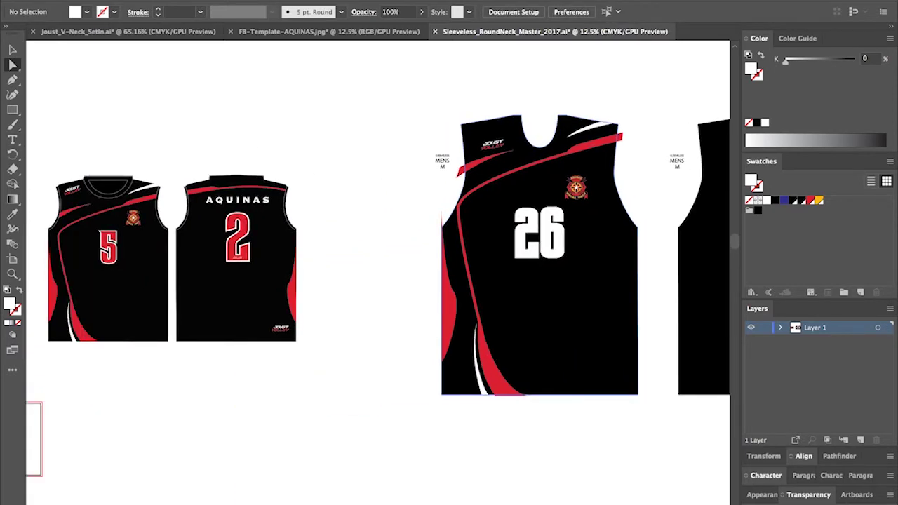
{"action": "key", "text": "v"}
{"action": "scroll", "coordinate": [379, 281], "scroll_direction": "right", "scroll_amount": 3}
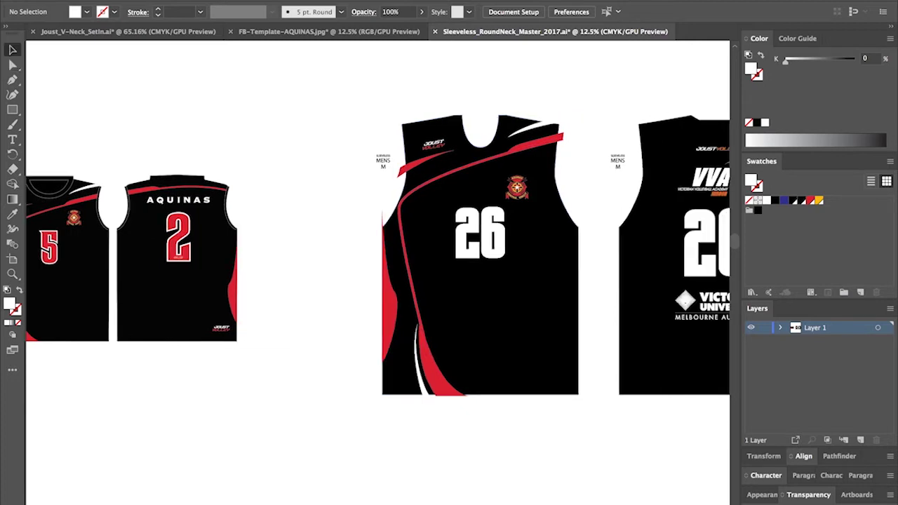
{"action": "left_click", "coordinate": [492, 316]}
{"action": "key", "text": "super+c"}
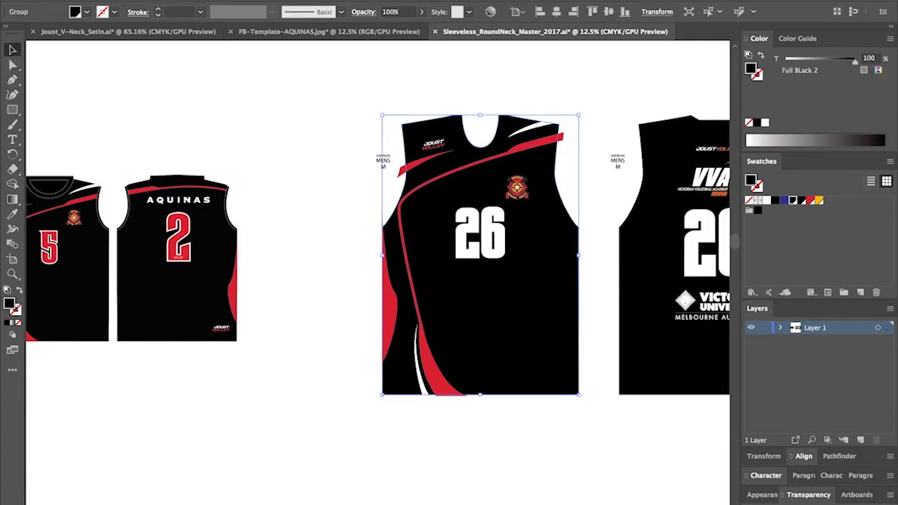
{"action": "key", "text": "super+shift+a"}
{"action": "key", "text": "super+f"}
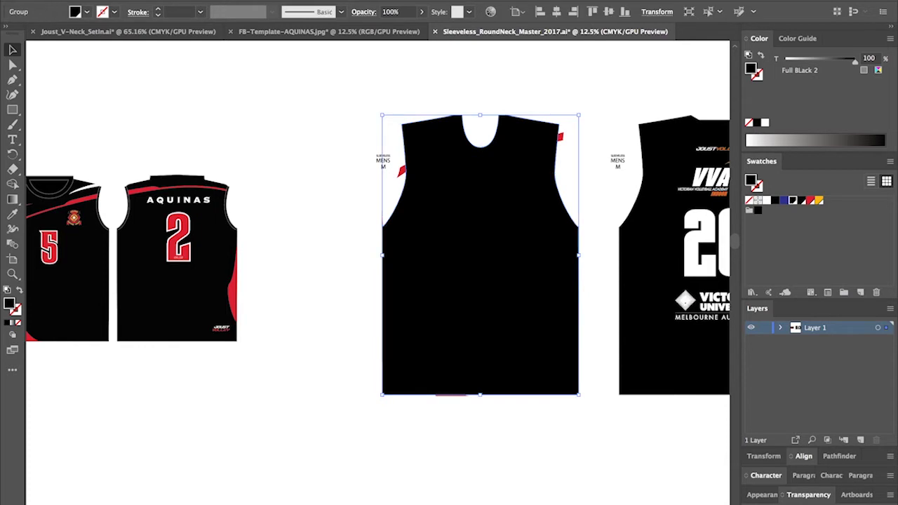
Clip the red and white stripes to the copied jersey front outline, leaving the number, crest and Joust Volley logo out of the mask.
{"action": "key", "text": "super+shift+a"}
{"action": "left_click", "coordinate": [525, 226]}
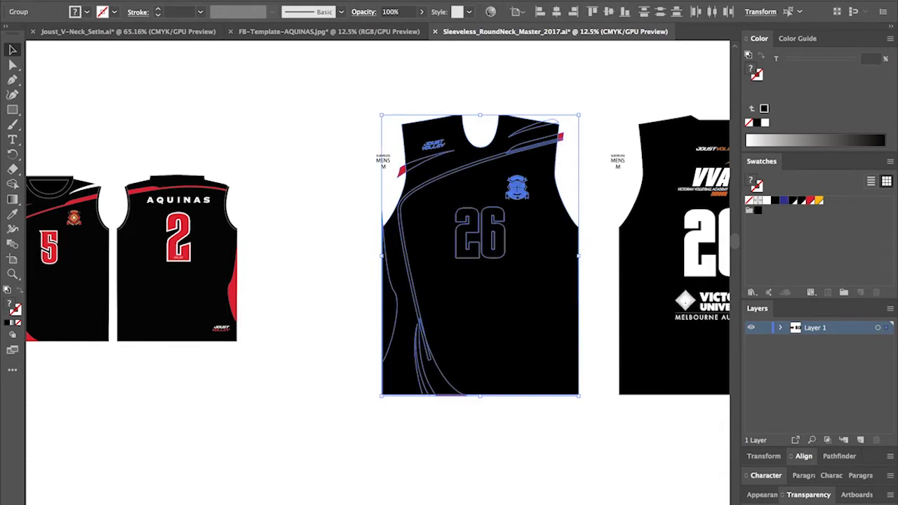
{"action": "left_click", "coordinate": [477, 228], "text": "shift"}
{"action": "left_click", "coordinate": [502, 227], "text": "shift"}
{"action": "left_click", "coordinate": [518, 188], "text": "shift"}
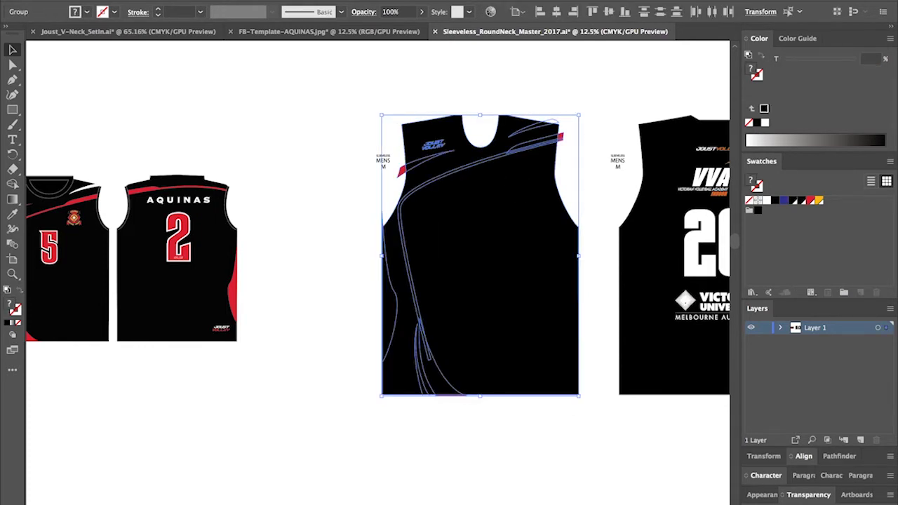
{"action": "key", "text": "ctrl+z"}
{"action": "key", "text": "ctrl+z"}
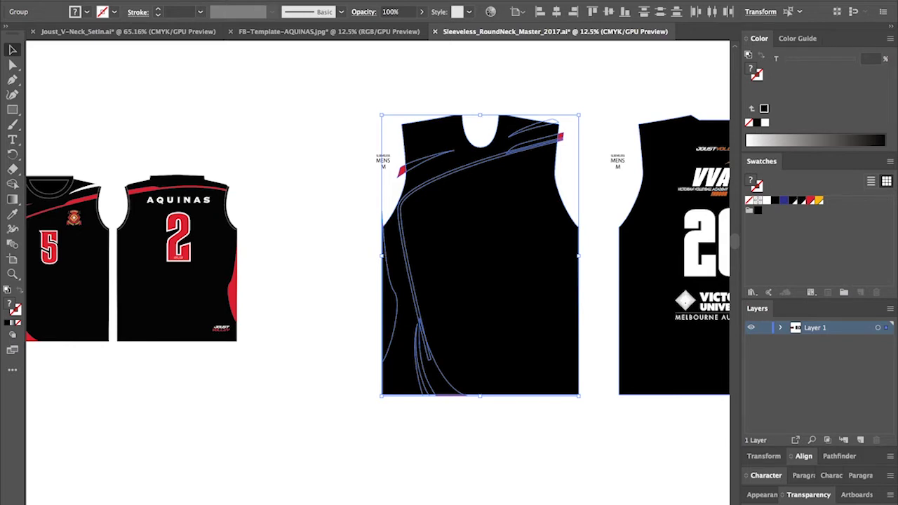
{"action": "key", "text": "ctrl+z"}
{"action": "key", "text": "ctrl+z"}
{"action": "key", "text": "ctrl+z"}
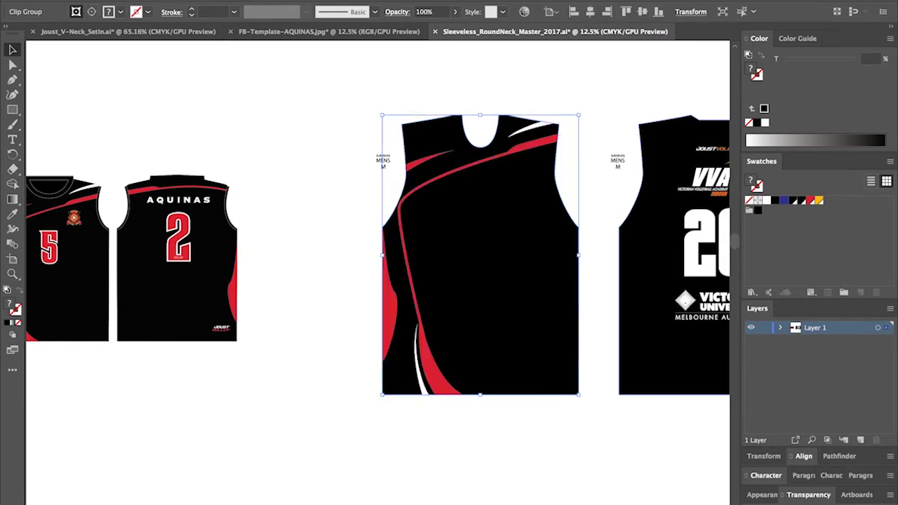
Send the clipped stripe group behind the number, crest and Joust Volley logo on the jersey front.
{"action": "left_click", "coordinate": [600, 281]}
{"action": "left_click", "coordinate": [506, 267]}
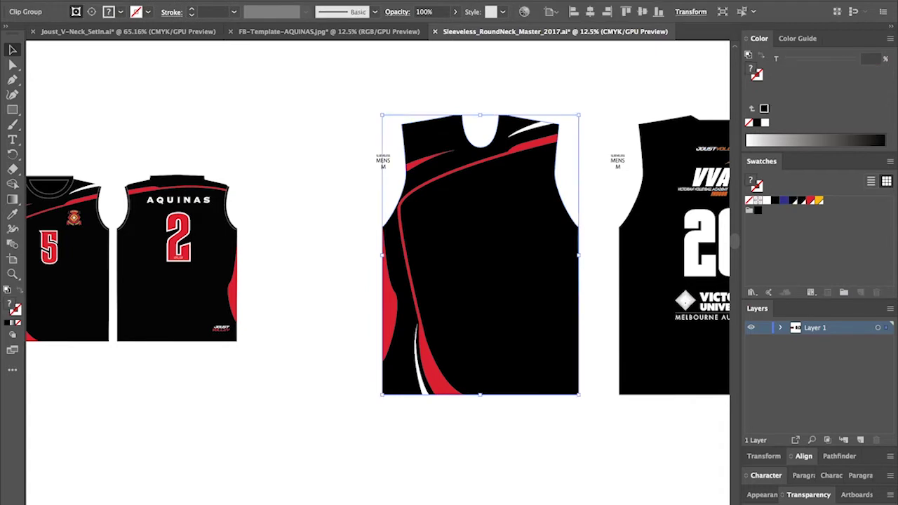
{"action": "key", "text": "ctrl+shift+["}
{"action": "left_click", "coordinate": [601, 281]}
Copy the red number 5 with its white outline from the front of the small mockup.
{"action": "key", "text": "ctrl+minus"}
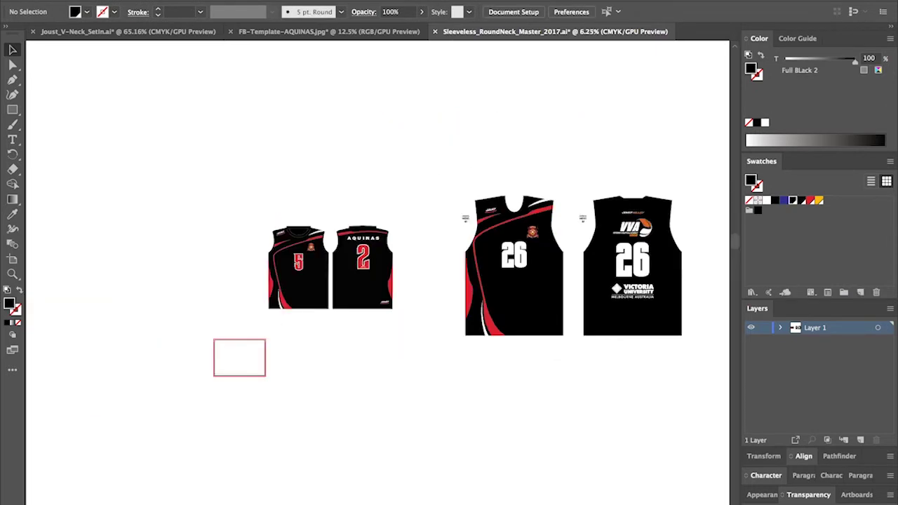
{"action": "key", "text": "z"}
{"action": "left_click_drag", "start_coordinate": [367, 236], "coordinate": [184, 393]}
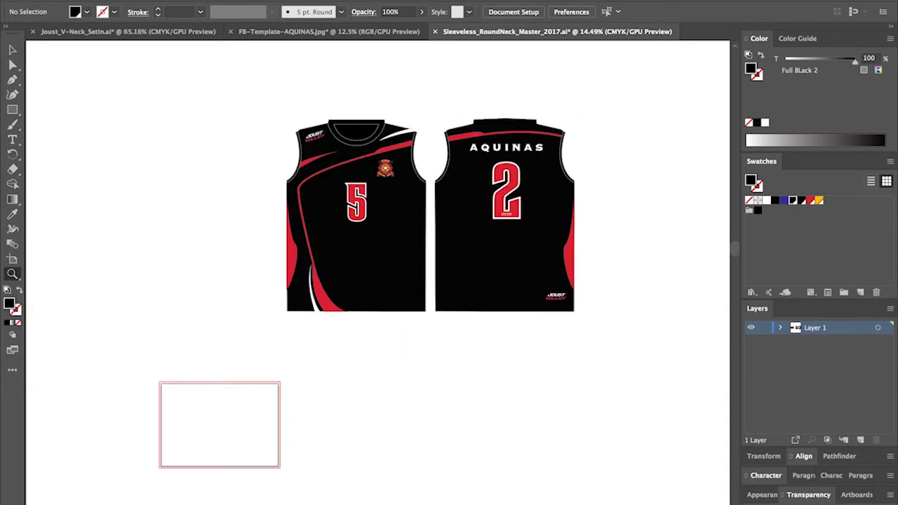
{"action": "key", "text": "v"}
{"action": "left_click", "coordinate": [359, 204]}
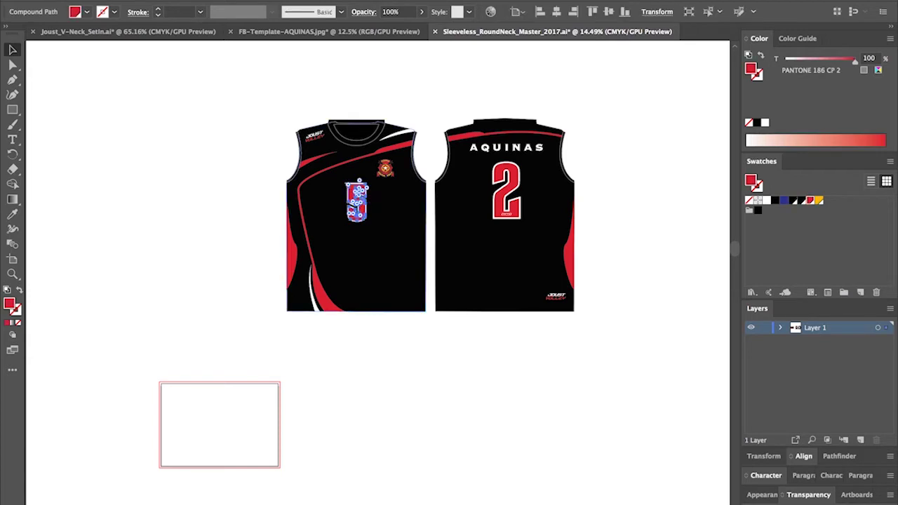
{"action": "key", "text": "ctrl+shift+a"}
{"action": "left_click_drag", "start_coordinate": [378, 277], "coordinate": [360, 194]}
{"action": "left_click", "coordinate": [404, 294], "text": "shift"}
{"action": "key", "text": "ctrl+shift+a"}
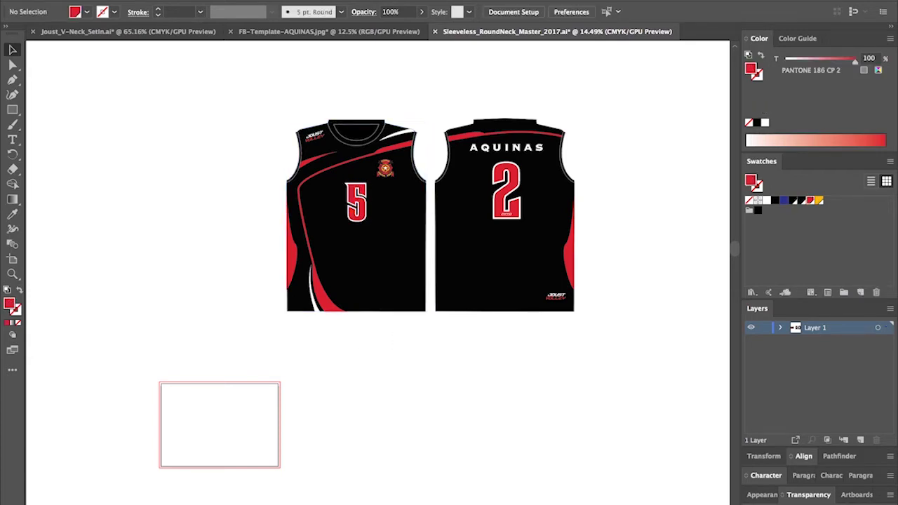
Paste the number 5 onto the full-size jersey front as a group and enlarge it to the height of the white 26.
{"action": "key", "text": "ctrl+minus"}
{"action": "key", "text": "ctrl+minus"}
{"action": "key", "text": "ctrl+minus"}
{"action": "key", "text": "z"}
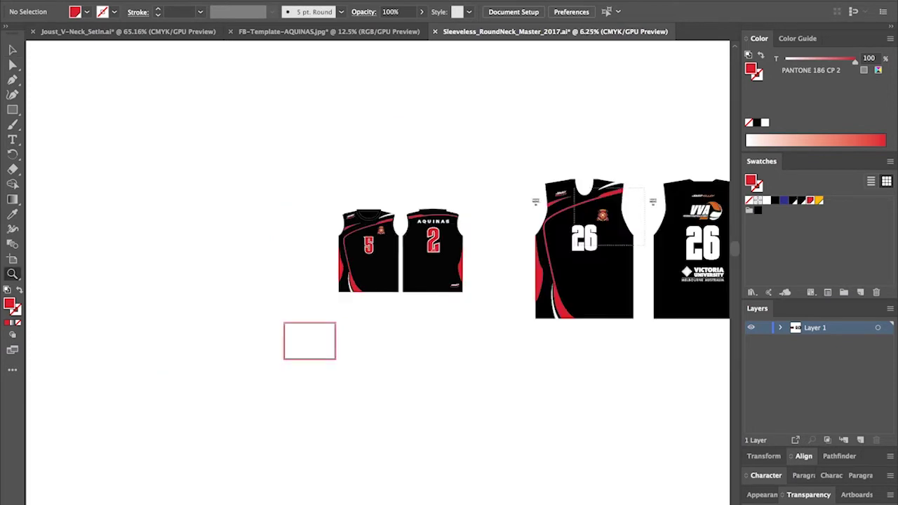
{"action": "left_click_drag", "start_coordinate": [574, 245], "coordinate": [513, 301]}
{"action": "key", "text": "ctrl+v"}
{"action": "key", "text": "v"}
{"action": "key", "text": "ctrl+g"}
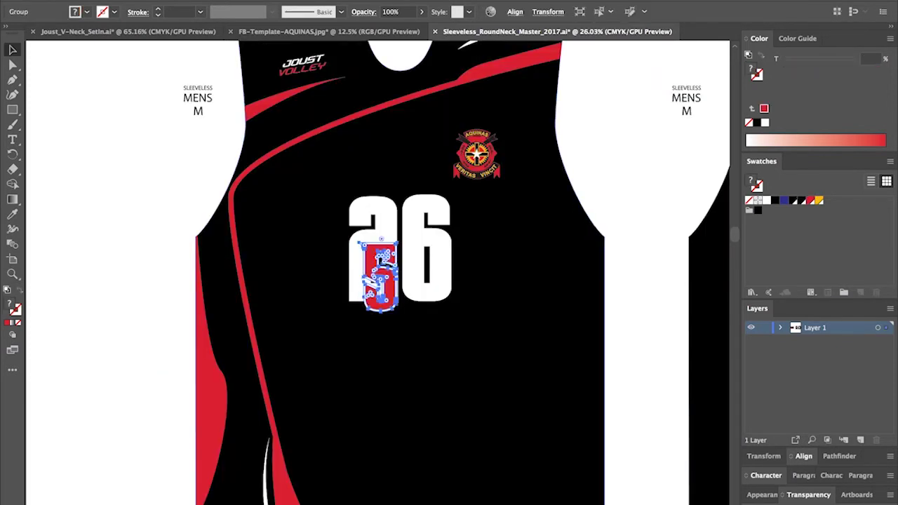
{"action": "left_click_drag", "start_coordinate": [398, 311], "coordinate": [417, 349]}
{"action": "left_click_drag", "start_coordinate": [404, 301], "coordinate": [414, 254]}
Center the 5 horizontally on the jersey front and delete the white 26 behind it.
{"action": "left_click", "coordinate": [475, 275], "text": "shift"}
{"action": "left_click", "coordinate": [474, 275]}
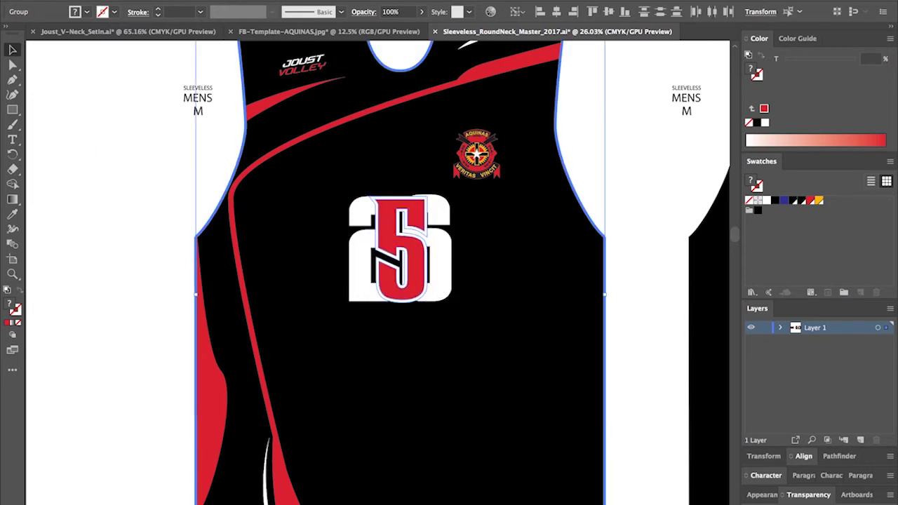
{"action": "left_click", "coordinate": [556, 12]}
{"action": "left_click", "coordinate": [638, 211]}
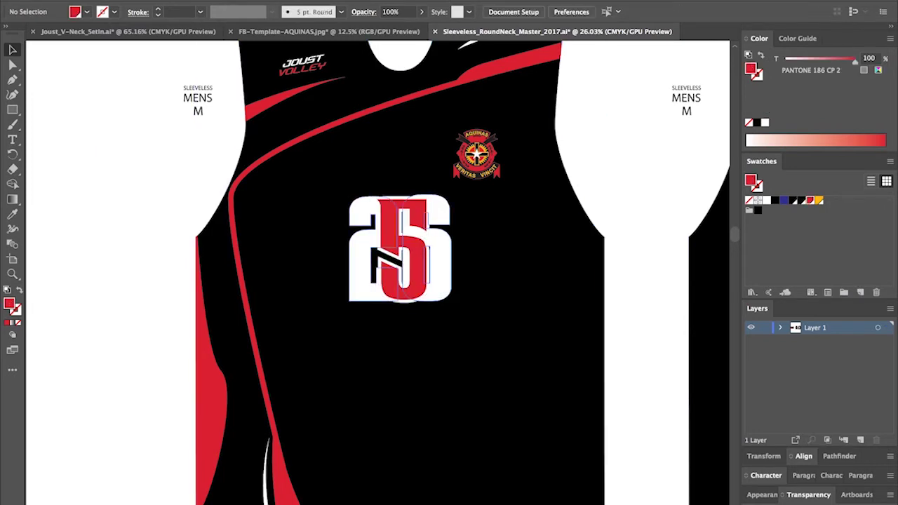
{"action": "left_click", "coordinate": [440, 260]}
{"action": "key", "text": "Delete"}
Copy the red number 2 from the back of the small mockup.
{"action": "key", "text": "super+minus"}
{"action": "key", "text": "super+minus"}
{"action": "key", "text": "super+minus"}
{"action": "key", "text": "super+minus"}
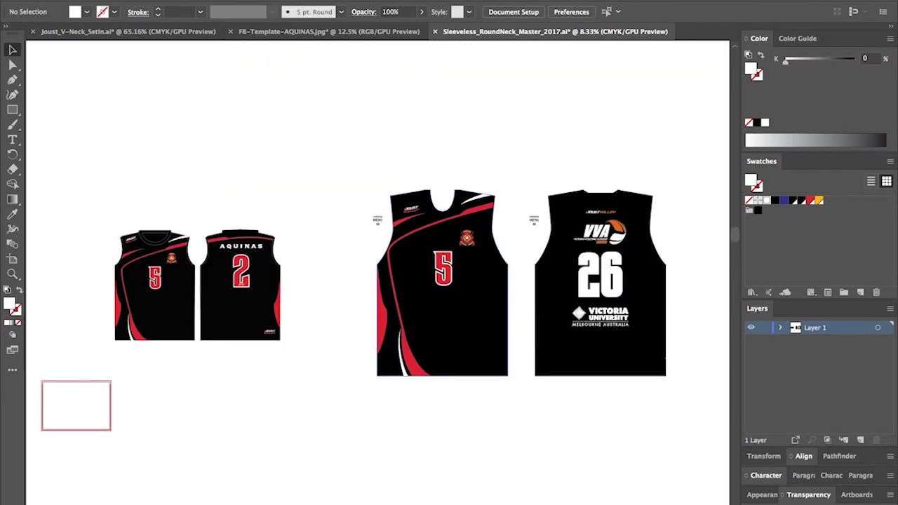
{"action": "left_click_drag", "start_coordinate": [241, 267], "coordinate": [301, 325]}
{"action": "key", "text": "super+z"}
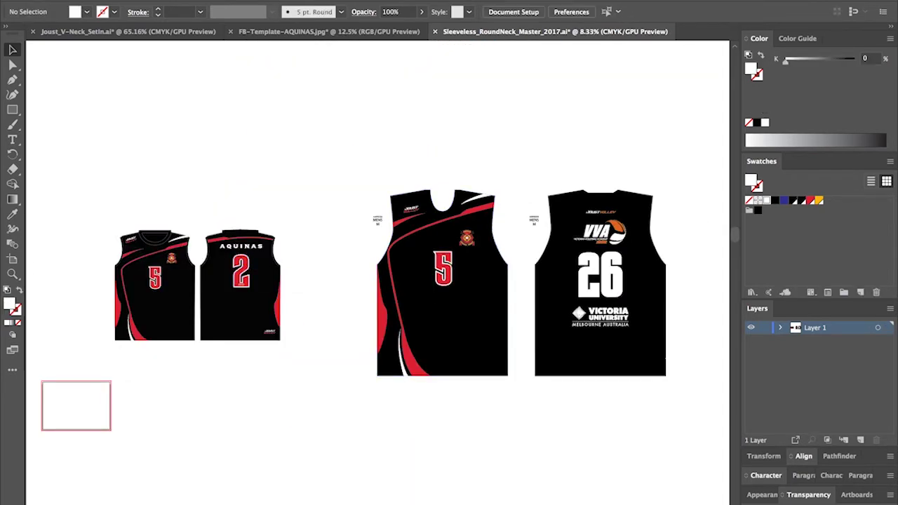
{"action": "left_click_drag", "start_coordinate": [238, 366], "coordinate": [251, 272]}
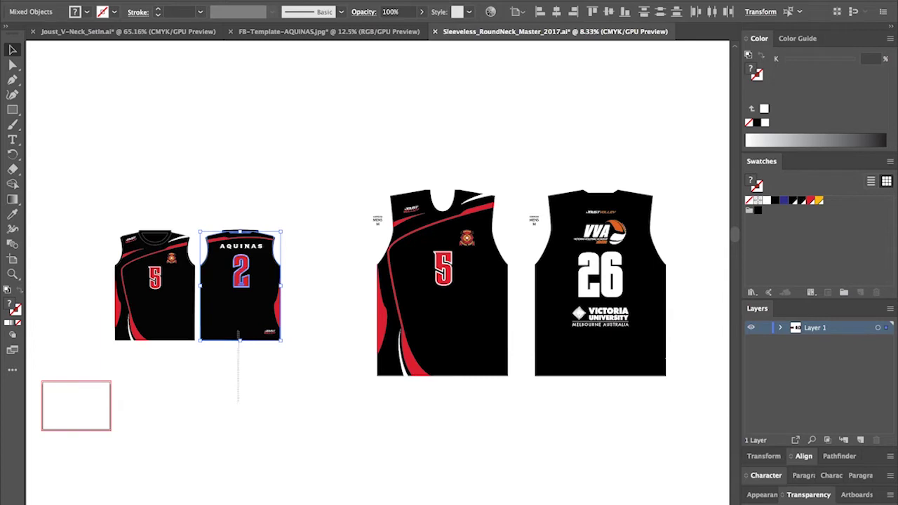
{"action": "left_click_drag", "start_coordinate": [238, 332], "coordinate": [239, 328]}
{"action": "key", "text": "super+c"}
Paste the number 2 onto the full-size jersey back, enlarge it, and put it in place of the white 26.
{"action": "key", "text": "z"}
{"action": "left_click_drag", "start_coordinate": [414, 186], "coordinate": [694, 411]}
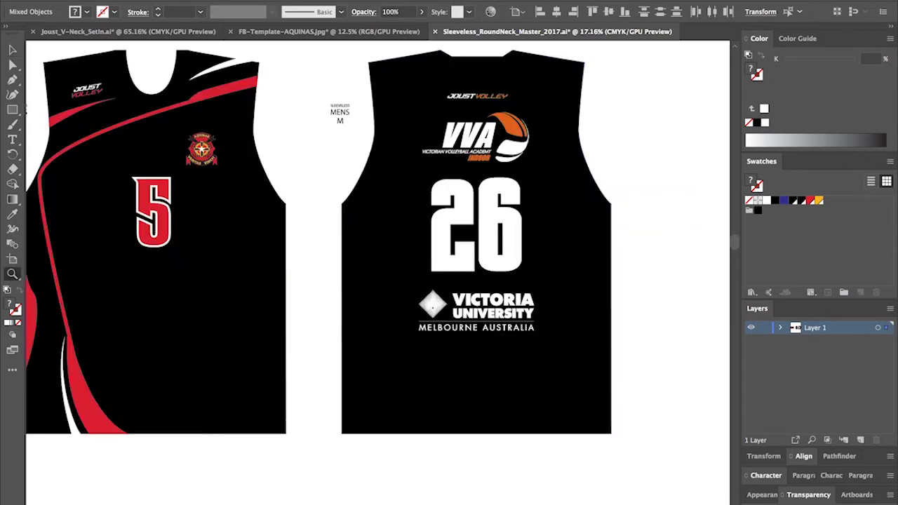
{"action": "key", "text": "ctrl+v"}
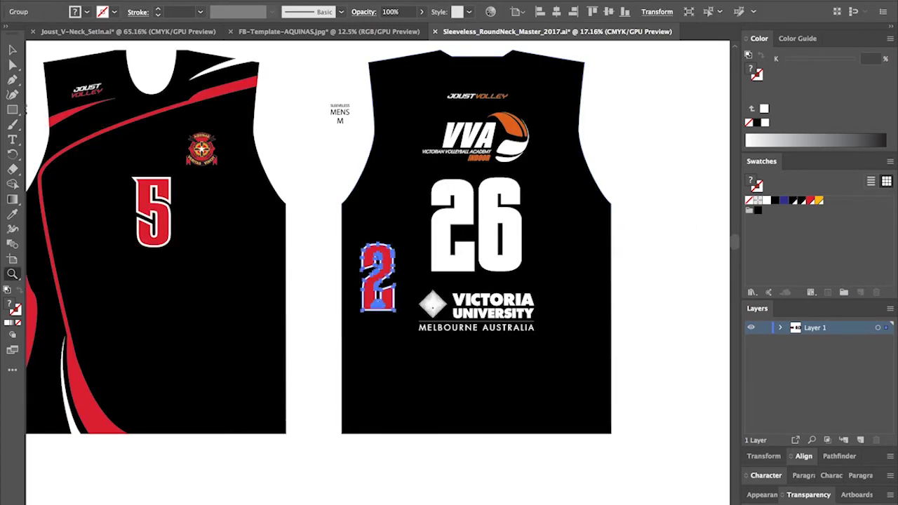
{"action": "key", "text": "v"}
{"action": "left_click_drag", "start_coordinate": [396, 311], "coordinate": [408, 337]}
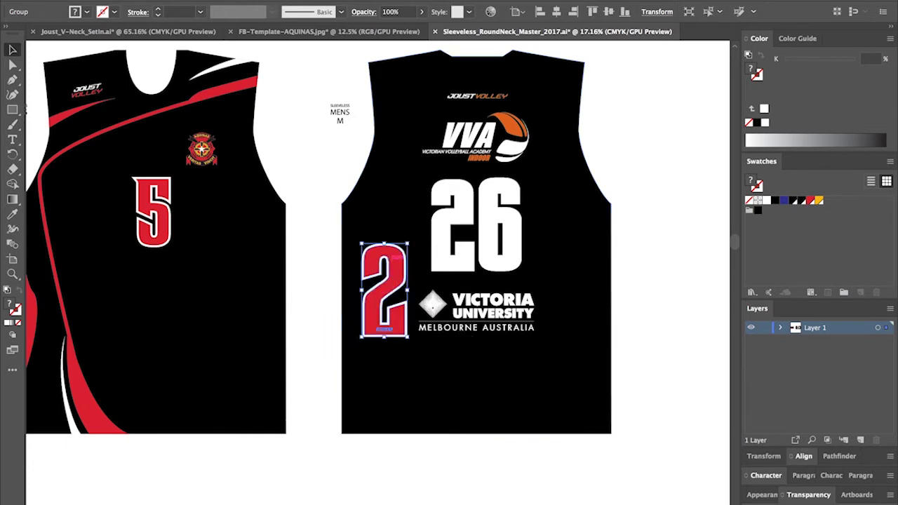
{"action": "left_click_drag", "start_coordinate": [407, 253], "coordinate": [503, 186]}
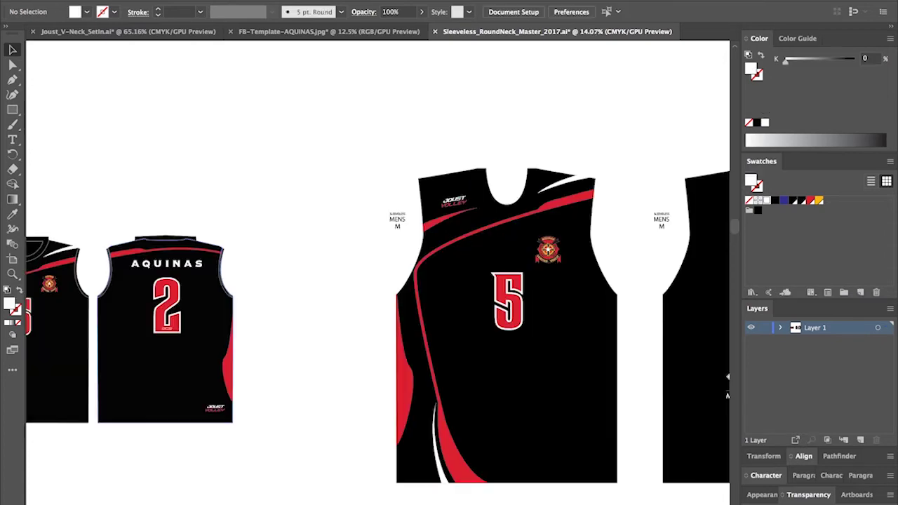
Copy the white AQUINAS lettering from the mockup's back and paste it onto the full-size jersey back.
{"action": "left_click_drag", "start_coordinate": [204, 261], "coordinate": [204, 261]}
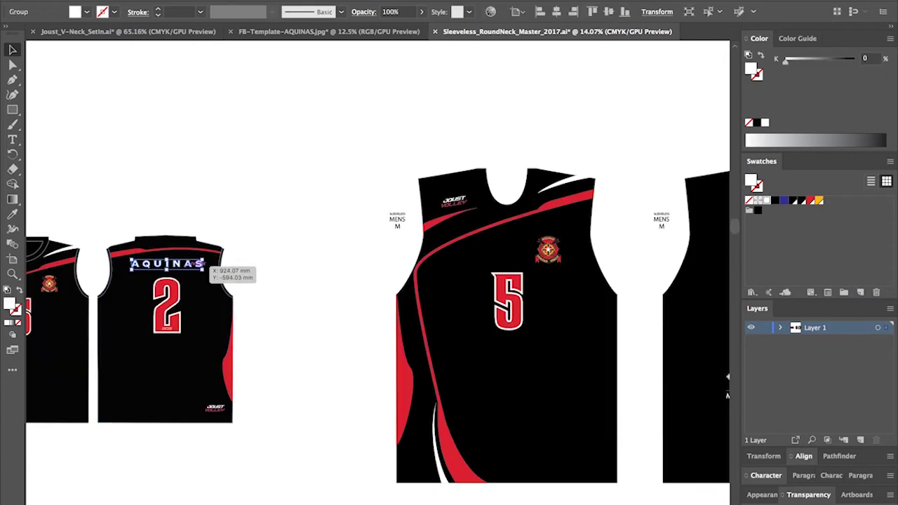
{"action": "left_click", "coordinate": [298, 277]}
{"action": "scroll", "coordinate": [377, 272], "scroll_direction": "right", "scroll_amount": 5}
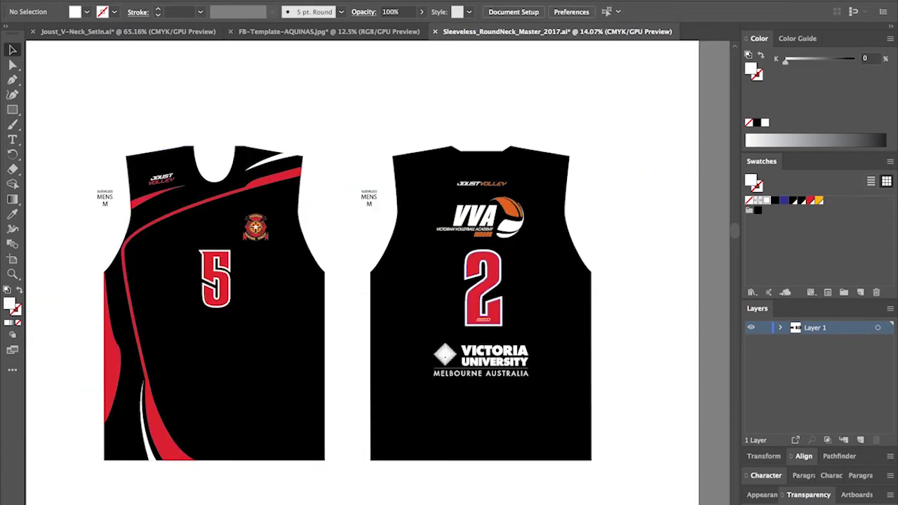
{"action": "scroll", "coordinate": [378, 272], "scroll_direction": "right", "scroll_amount": 5}
{"action": "key", "text": "z"}
{"action": "left_click_drag", "start_coordinate": [309, 204], "coordinate": [358, 204]}
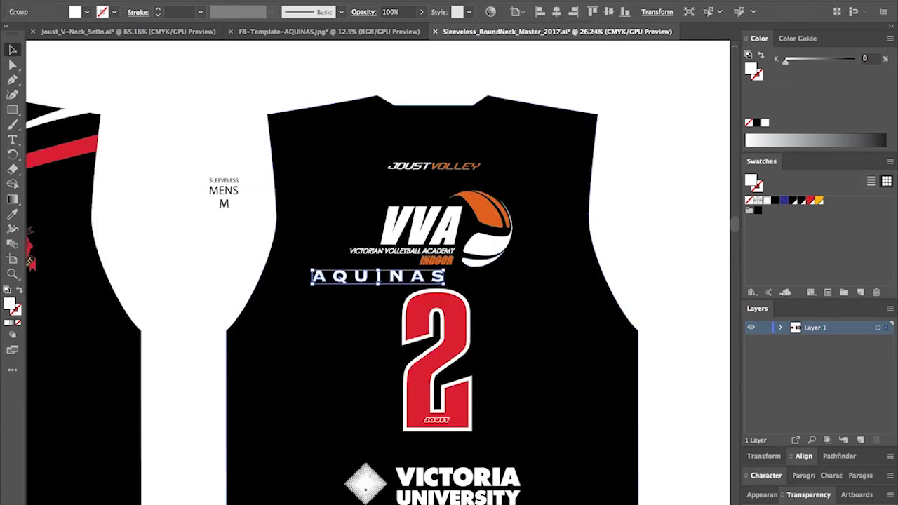
Enlarge the AQUINAS lettering centered below the Joust Volley logo and delete the VVA Victorian Volleyball Academy logo.
{"action": "left_click_drag", "start_coordinate": [444, 276], "coordinate": [533, 207]}
{"action": "left_click", "coordinate": [500, 229]}
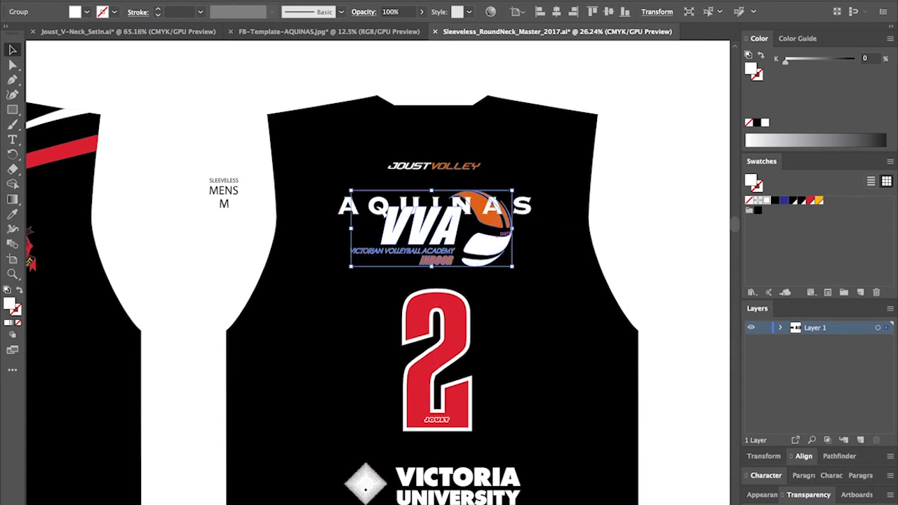
{"action": "key", "text": "Delete"}
Move the number 2 on the jersey back up, closer to the AQUINAS lettering.
{"action": "key", "text": "super+minus"}
{"action": "key", "text": "super+minus"}
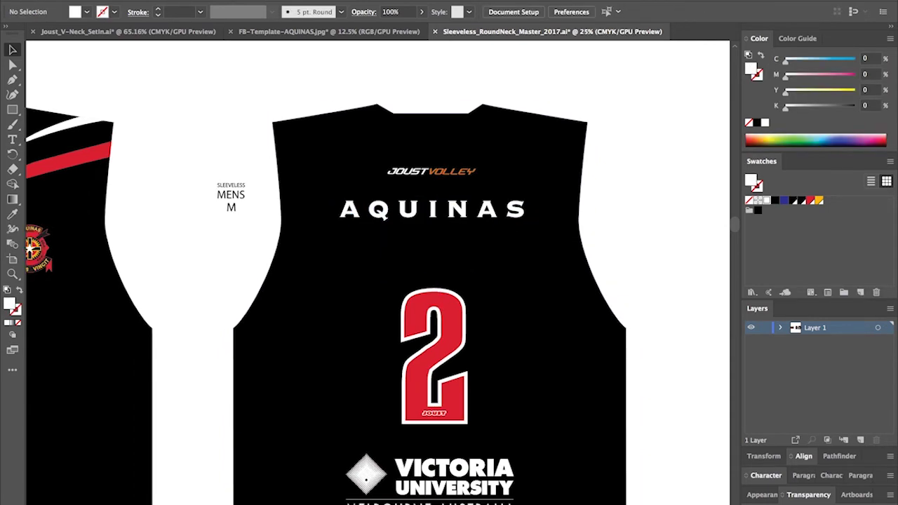
{"action": "left_click", "coordinate": [478, 332]}
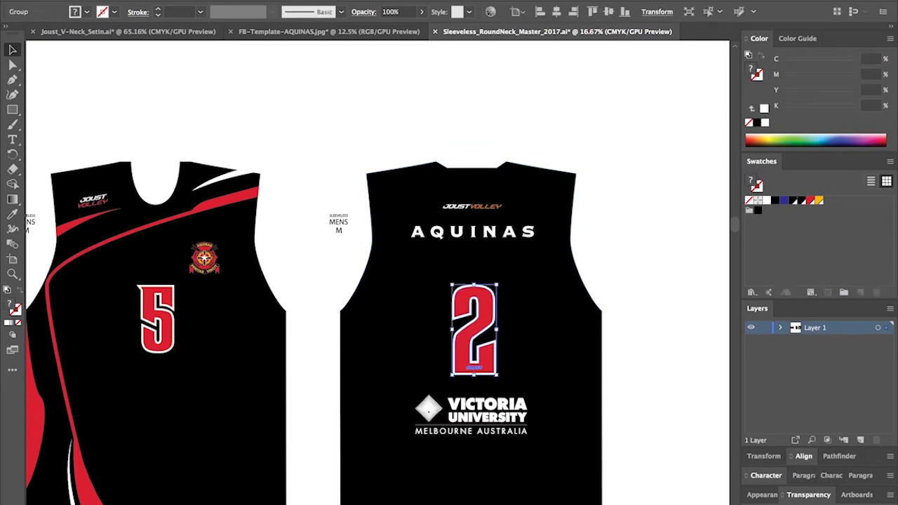
{"action": "left_click_drag", "start_coordinate": [495, 298], "coordinate": [495, 265]}
{"action": "left_click", "coordinate": [514, 261]}
{"action": "left_click_drag", "start_coordinate": [469, 294], "coordinate": [469, 294]}
{"action": "left_click", "coordinate": [589, 230]}
{"action": "left_click_drag", "start_coordinate": [572, 231], "coordinate": [592, 182]}
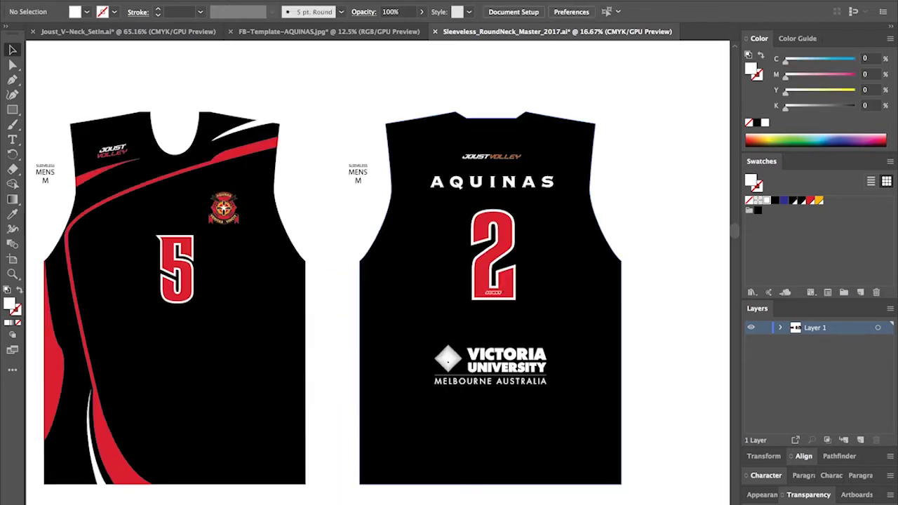
Copy the Joust Volley logo with its black jersey shape from the mockup's back and paste them onto the full-size jersey back.
{"action": "key", "text": "super+minus"}
{"action": "key", "text": "super+minus"}
{"action": "scroll", "coordinate": [570, 232], "scroll_direction": "left", "scroll_amount": 3}
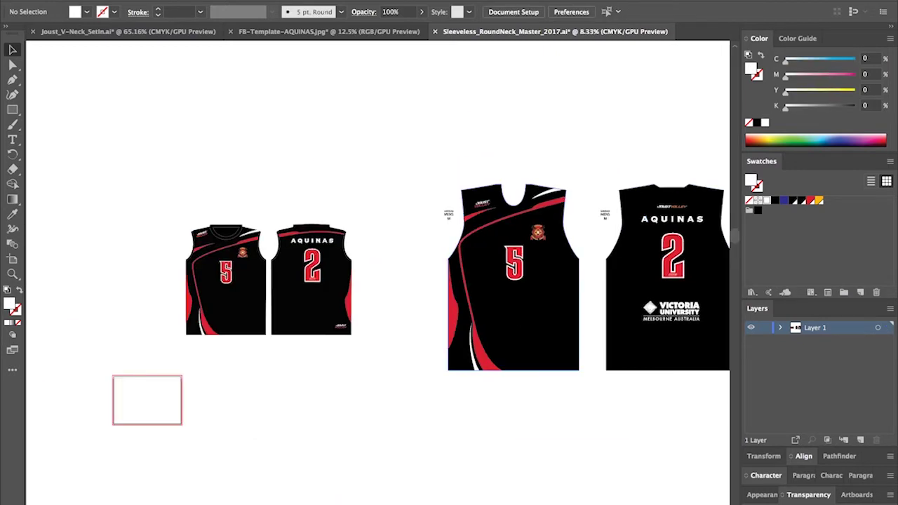
{"action": "left_click", "coordinate": [340, 326]}
{"action": "left_click", "coordinate": [330, 302], "text": "shift"}
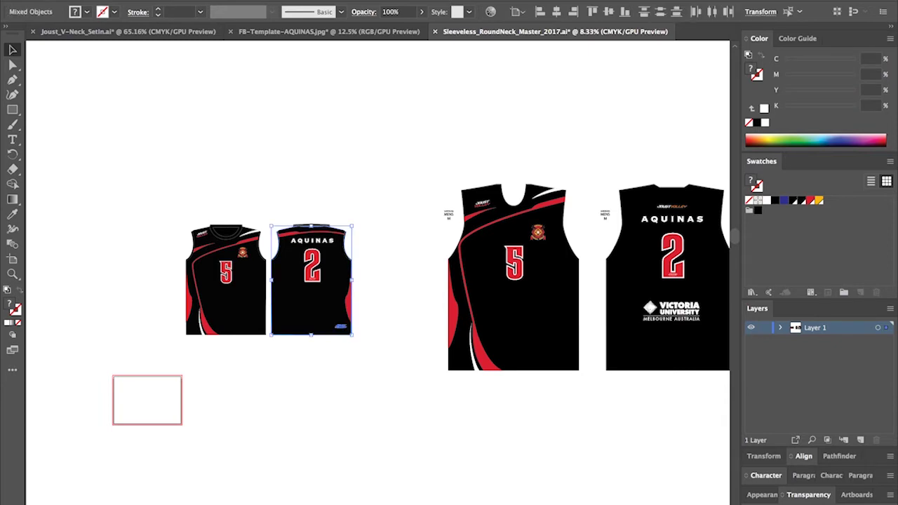
{"action": "left_click", "coordinate": [363, 262]}
{"action": "scroll", "coordinate": [377, 273], "scroll_direction": "right", "scroll_amount": 5}
{"action": "key", "text": "z"}
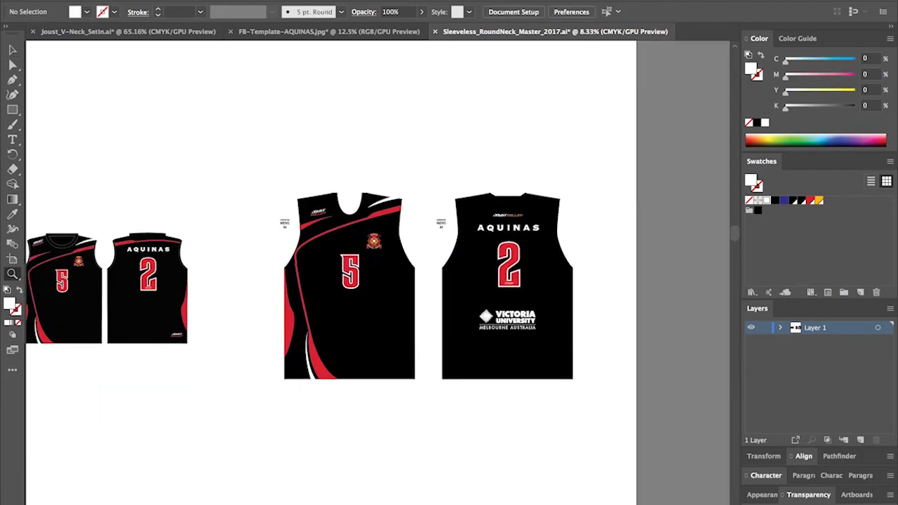
{"action": "left_click_drag", "start_coordinate": [603, 201], "coordinate": [313, 442]}
{"action": "key", "text": "super+v"}
{"action": "key", "text": "v"}
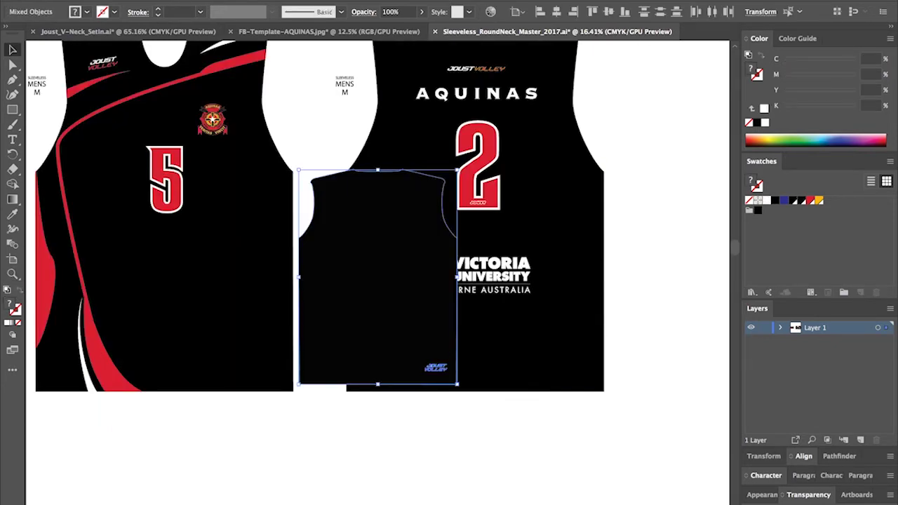
Move the pasted artwork so its Joust Volley logo sits near the back's lower right corner, and delete the black mockup shape.
{"action": "left_click_drag", "start_coordinate": [449, 338], "coordinate": [582, 316]}
{"action": "left_click", "coordinate": [623, 313]}
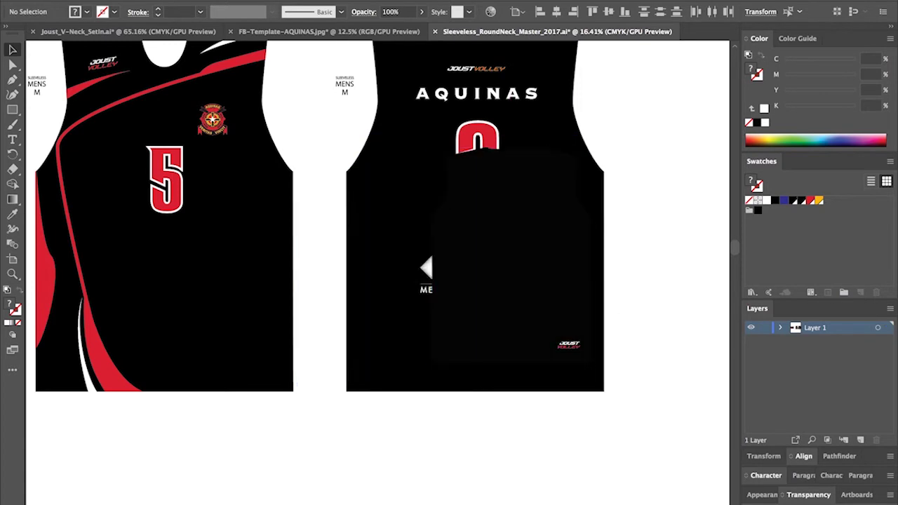
{"action": "left_click", "coordinate": [551, 302]}
{"action": "key", "text": "Delete"}
Enlarge the Joust Volley logo near the lower right corner of the jersey back to about twice its size.
{"action": "left_click_drag", "start_coordinate": [395, 256], "coordinate": [592, 414]}
{"action": "left_click", "coordinate": [491, 296]}
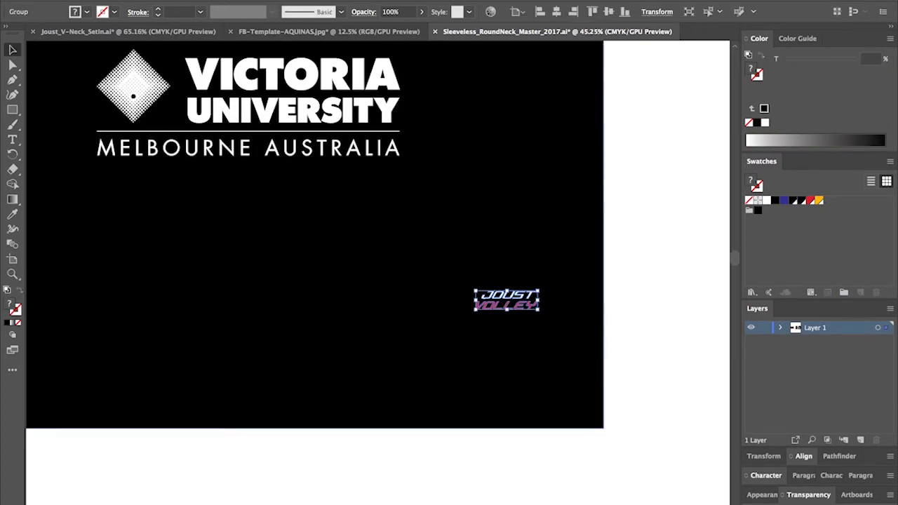
{"action": "left_click_drag", "start_coordinate": [475, 290], "coordinate": [410, 271]}
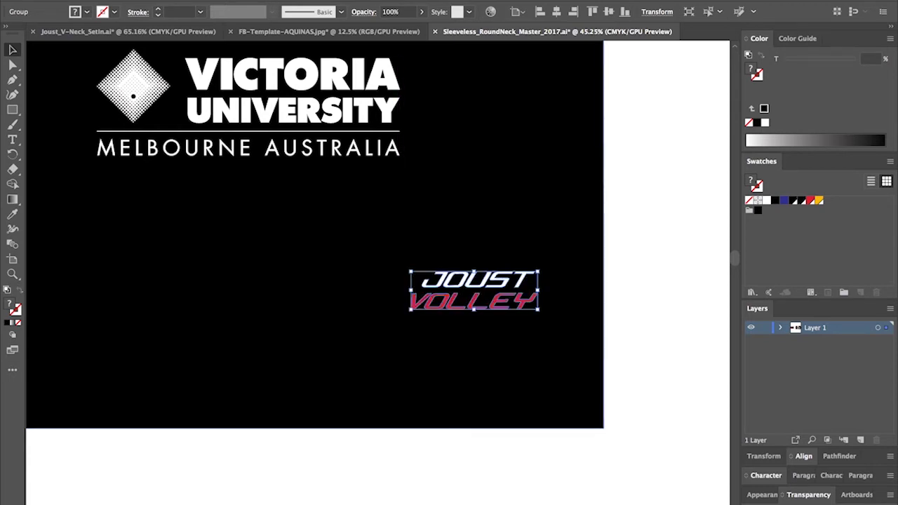
{"action": "left_click", "coordinate": [649, 330]}
Draw an upright spacer rectangle beside the jersey back and fill it with the red PANTONE 186 CP 2 swatch.
{"action": "key", "text": "m"}
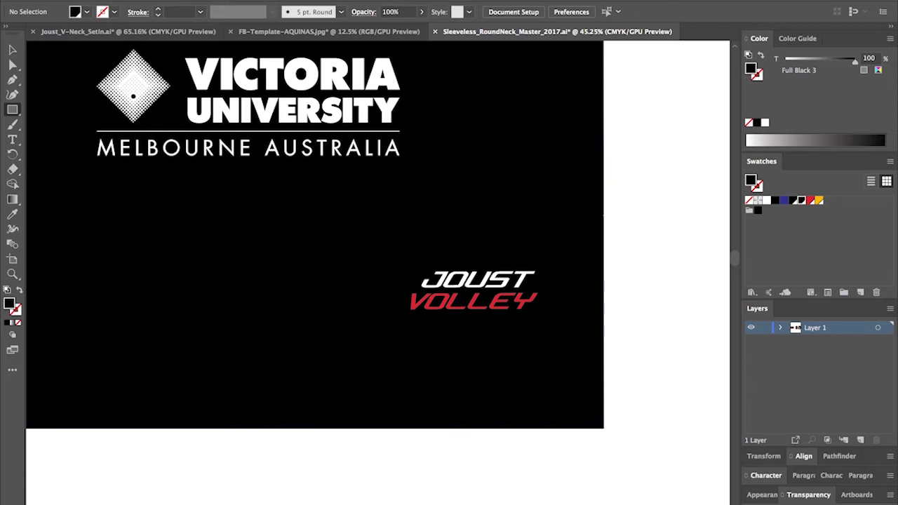
{"action": "left_click_drag", "start_coordinate": [717, 344], "coordinate": [657, 222]}
{"action": "key", "text": "v"}
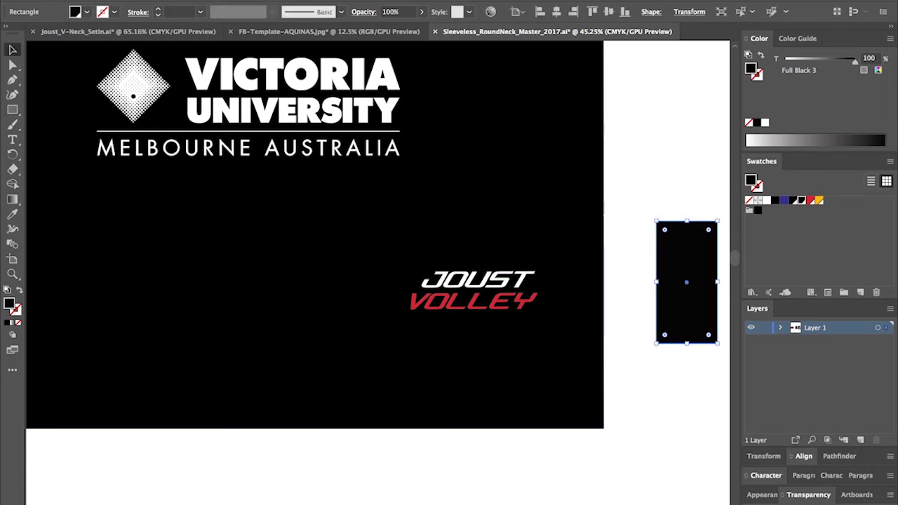
{"action": "left_click", "coordinate": [810, 201]}
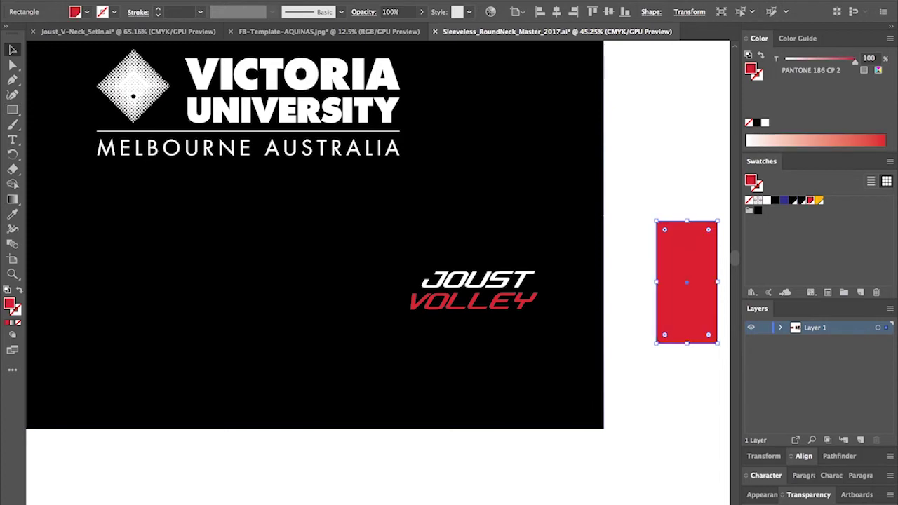
Stand the red rectangle on the jersey's bottom edge, raise the Joust Volley logo to rest just above it, and delete the rectangle.
{"action": "left_click", "coordinate": [705, 204]}
{"action": "left_click_drag", "start_coordinate": [702, 252], "coordinate": [482, 332]}
{"action": "left_click_drag", "start_coordinate": [467, 302], "coordinate": [467, 309]}
{"action": "key", "text": "super+shift+a"}
{"action": "left_click_drag", "start_coordinate": [525, 277], "coordinate": [525, 273]}
{"action": "left_click", "coordinate": [639, 306]}
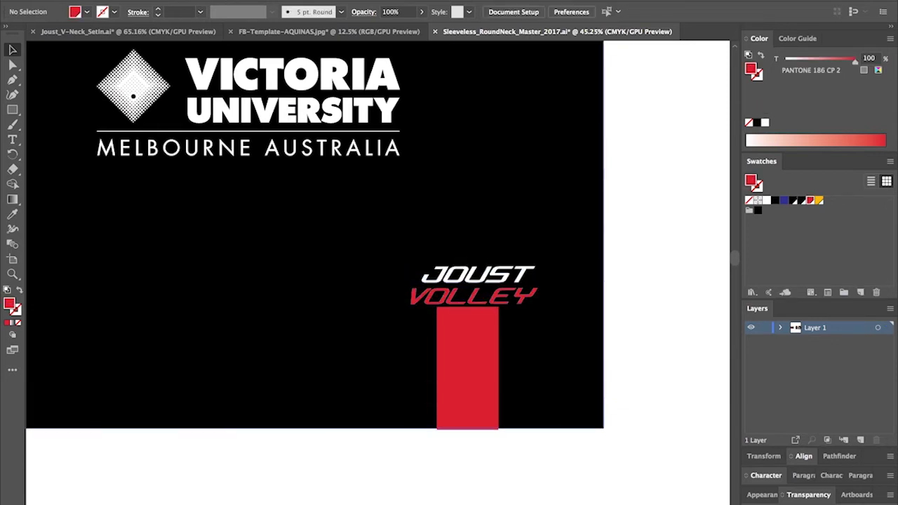
{"action": "left_click", "coordinate": [477, 344]}
{"action": "key", "text": "Delete"}
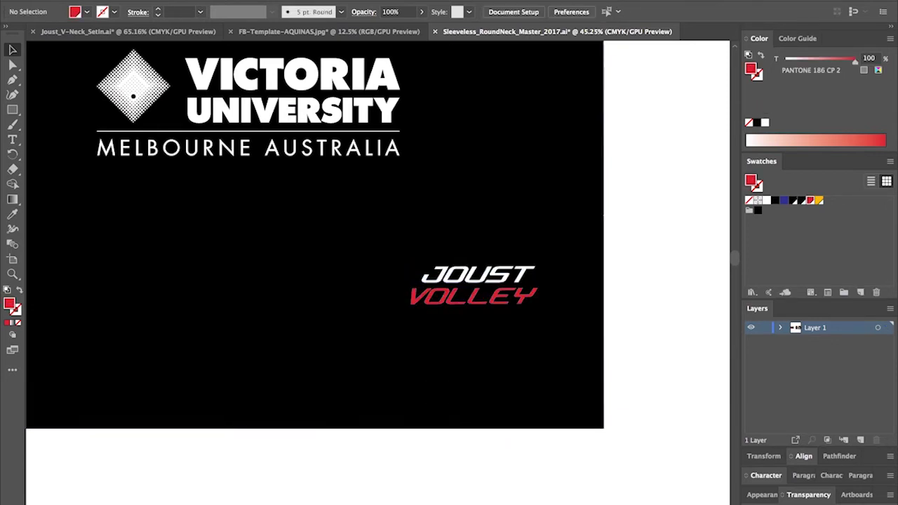
Delete the Victoria University Melbourne Australia logo from the full-size jersey back.
{"action": "key", "text": "super+minus"}
{"action": "key", "text": "super+minus"}
{"action": "key", "text": "super+minus"}
{"action": "key", "text": "super+minus"}
{"action": "key", "text": "super+minus"}
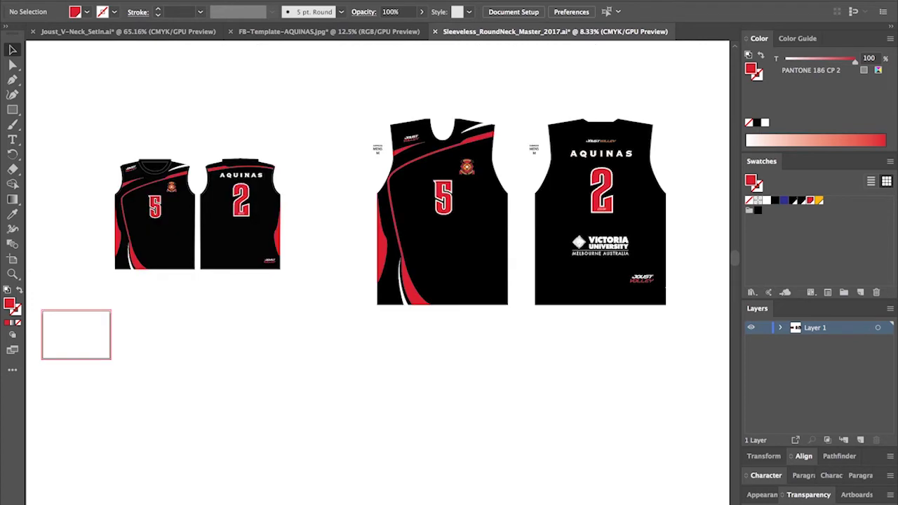
{"action": "left_click", "coordinate": [632, 247]}
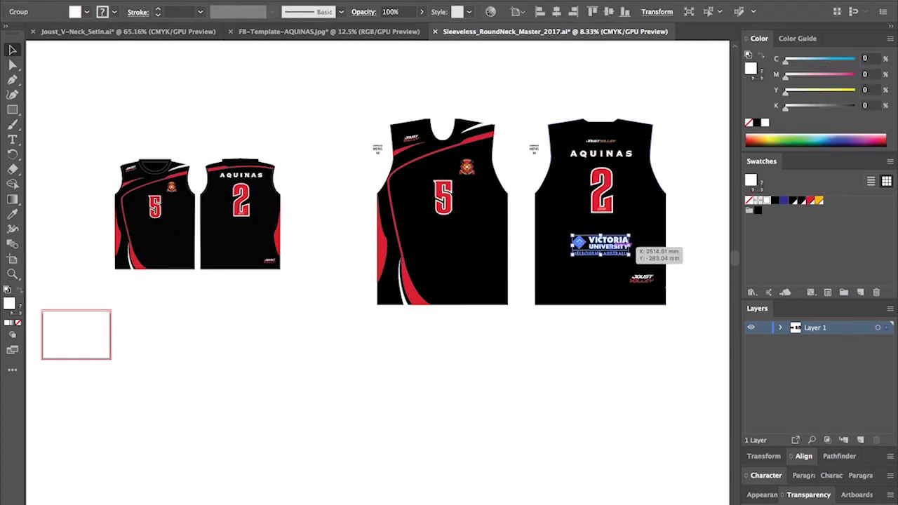
{"action": "key", "text": "Delete"}
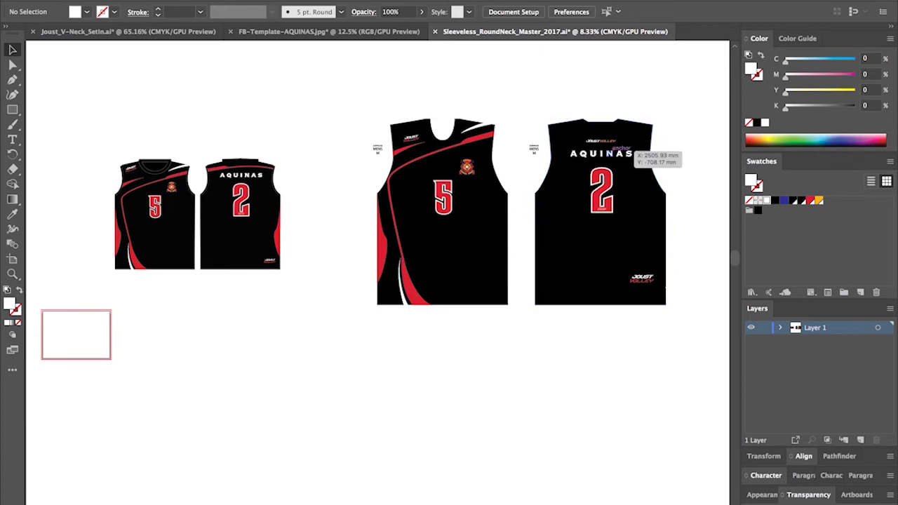
Move the AQUINAS lettering and the number 2 together straight up on the full-size jersey back.
{"action": "left_click", "coordinate": [628, 153]}
{"action": "left_click", "coordinate": [608, 184]}
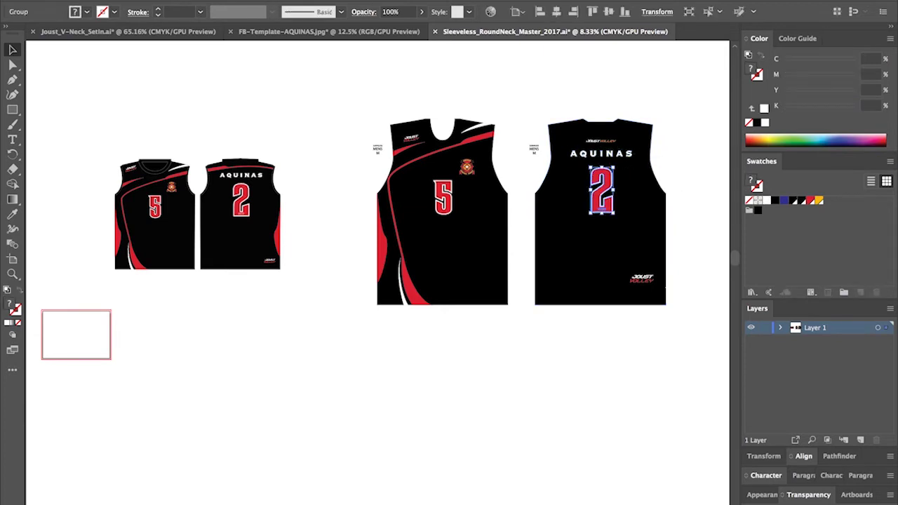
{"action": "left_click", "coordinate": [619, 153], "text": "shift"}
{"action": "left_click_drag", "start_coordinate": [621, 152], "coordinate": [621, 142]}
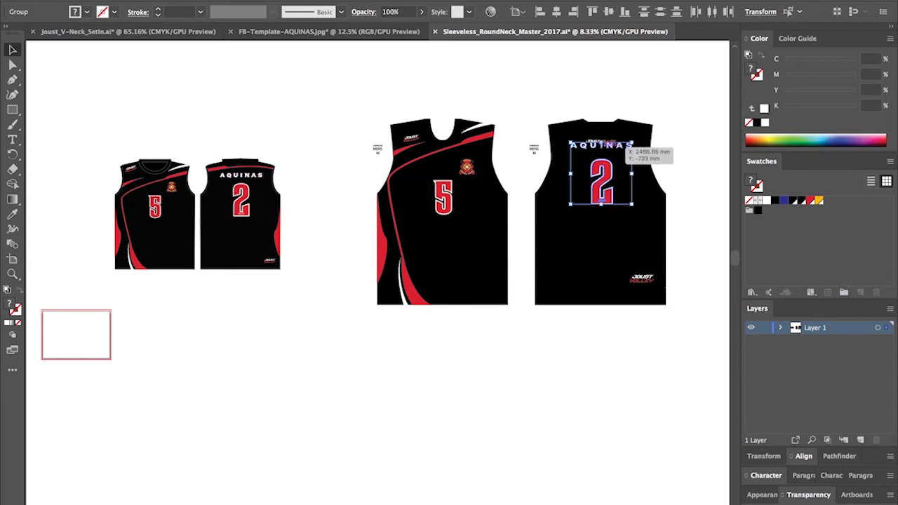
Cut out the lettering and number, delete the Joust Volley logo beneath AQUINAS, and paste the cut artwork back in place in front.
{"action": "key", "text": "super+x"}
{"action": "left_click", "coordinate": [609, 142]}
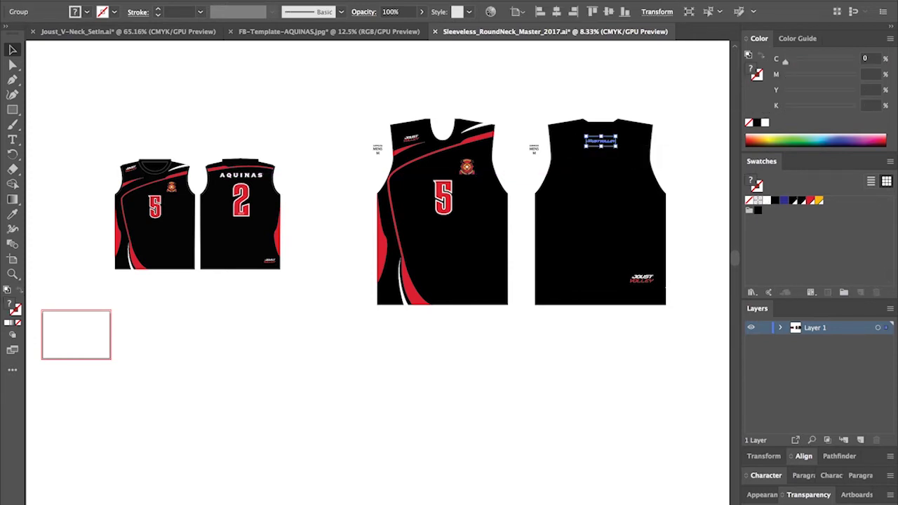
{"action": "key", "text": "Delete"}
{"action": "key", "text": "ctrl+f"}
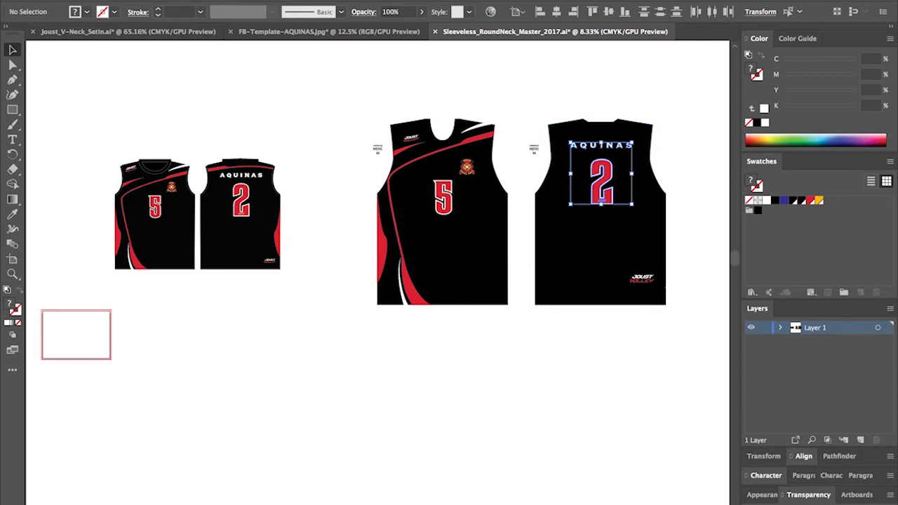
{"action": "key", "text": "super+shift+a"}
Copy the red shoulder stripe and red side shape from the mockup's back.
{"action": "key", "text": "z"}
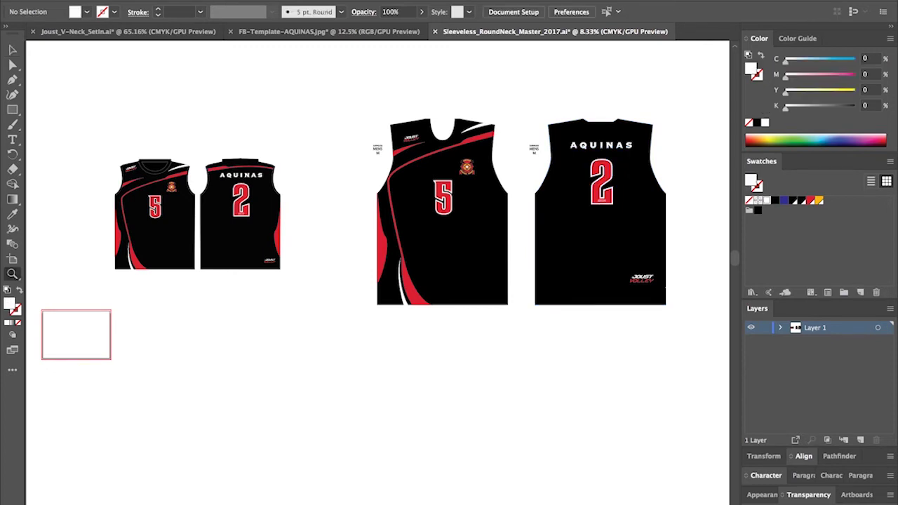
{"action": "left_click_drag", "start_coordinate": [150, 94], "coordinate": [307, 324]}
{"action": "key", "text": "v"}
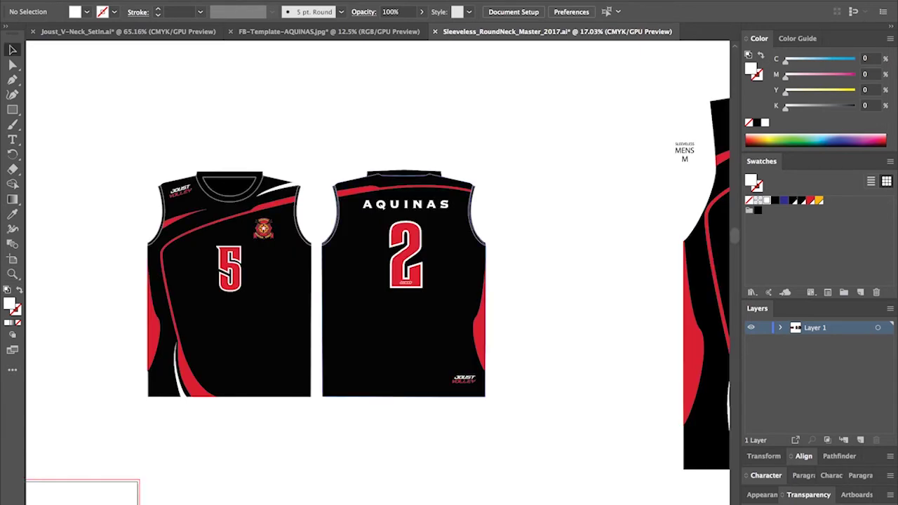
{"action": "left_click", "coordinate": [372, 182]}
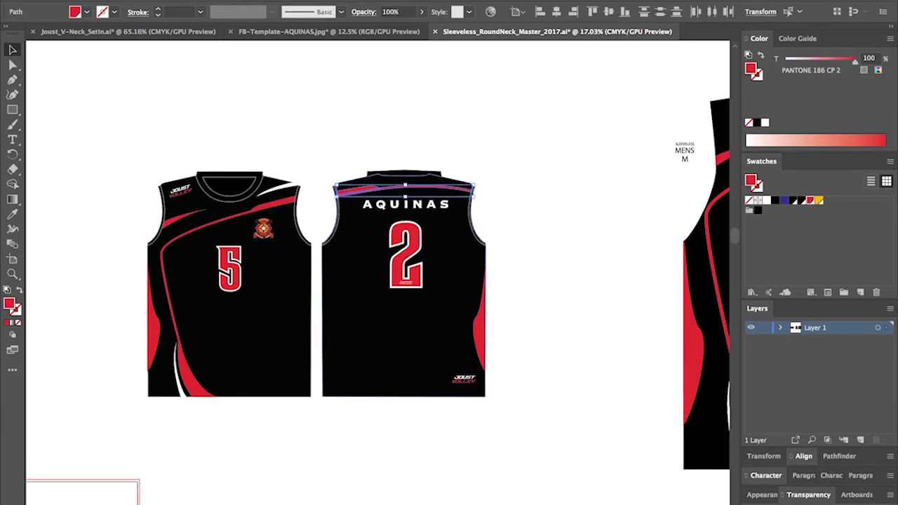
{"action": "key", "text": "super+shift+a"}
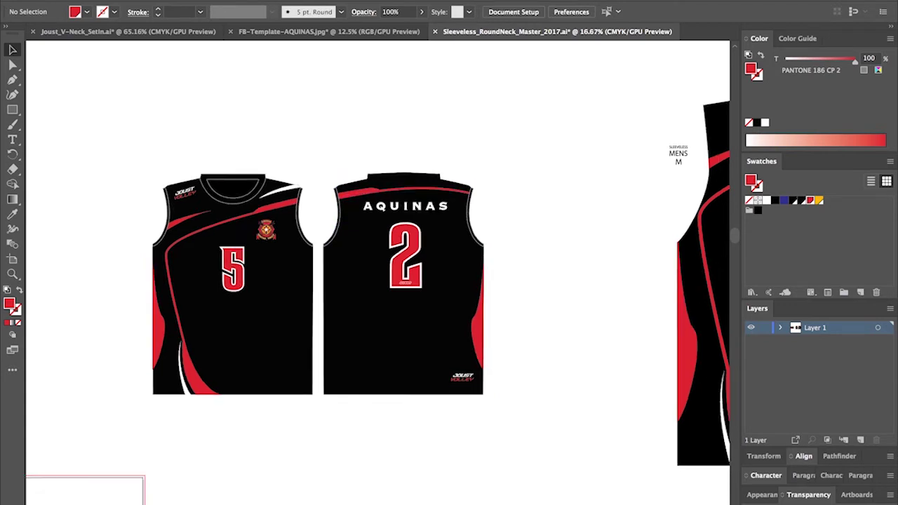
Paste the copied red shoulder stripe and side shape onto the full-size jersey back.
{"action": "key", "text": "ctrl+minus"}
{"action": "key", "text": "ctrl+minus"}
{"action": "key", "text": "ctrl+minus"}
{"action": "key", "text": "ctrl+minus"}
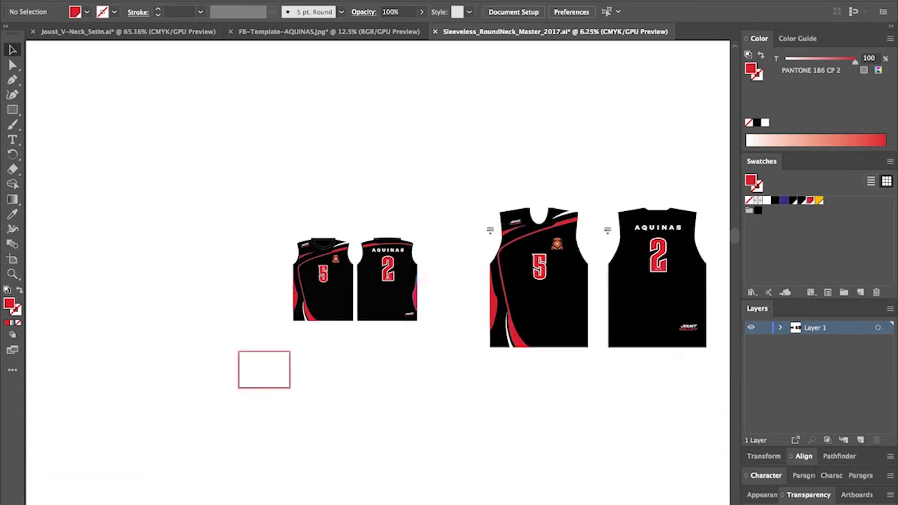
{"action": "scroll", "coordinate": [590, 287], "scroll_direction": "right", "scroll_amount": 5}
{"action": "key", "text": "z"}
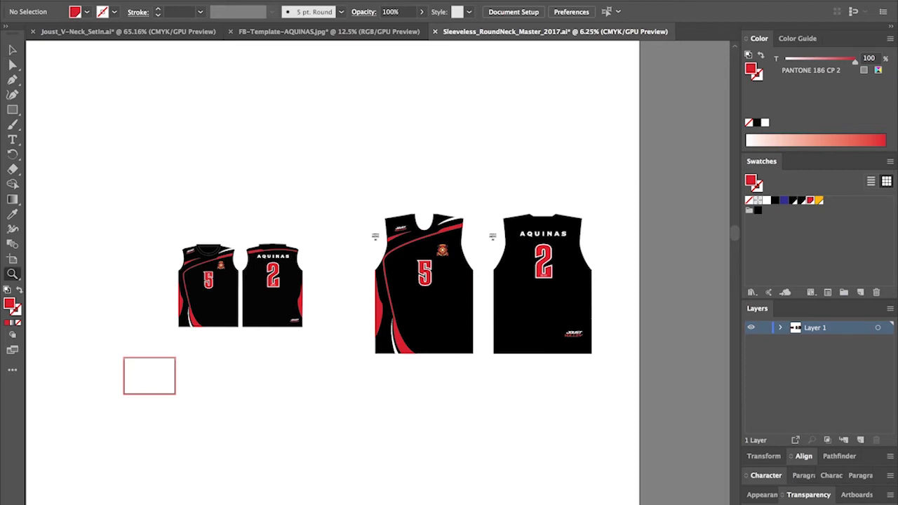
{"action": "left_click_drag", "start_coordinate": [591, 293], "coordinate": [660, 295]}
{"action": "key", "text": "super+v"}
{"action": "key", "text": "v"}
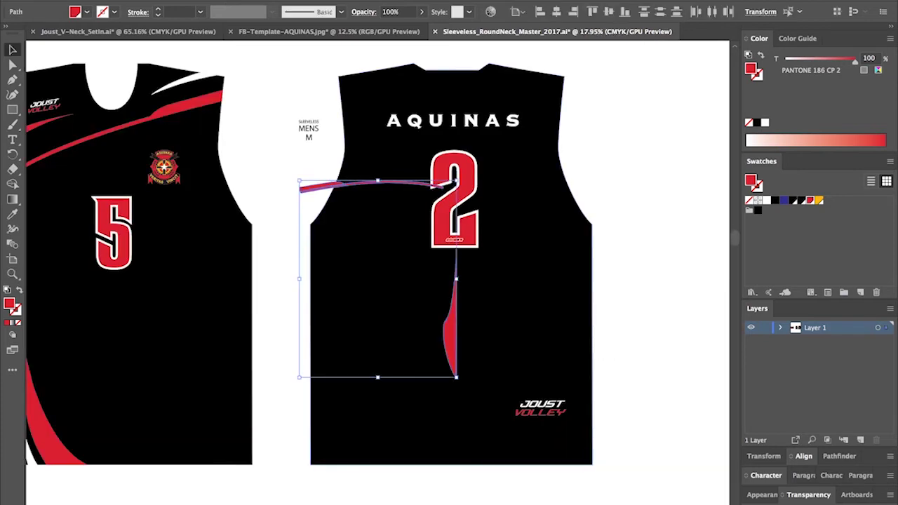
Enlarge the pasted red shapes until the stripe sits above the AQUINAS lettering, and delete the red side shape.
{"action": "left_click_drag", "start_coordinate": [457, 180], "coordinate": [521, 99]}
{"action": "left_click", "coordinate": [628, 288]}
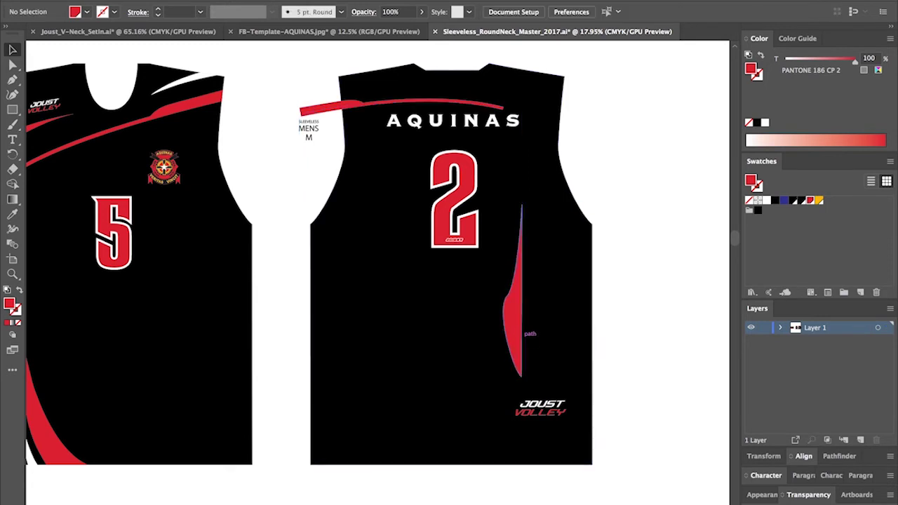
{"action": "left_click", "coordinate": [518, 329]}
{"action": "key", "text": "Delete"}
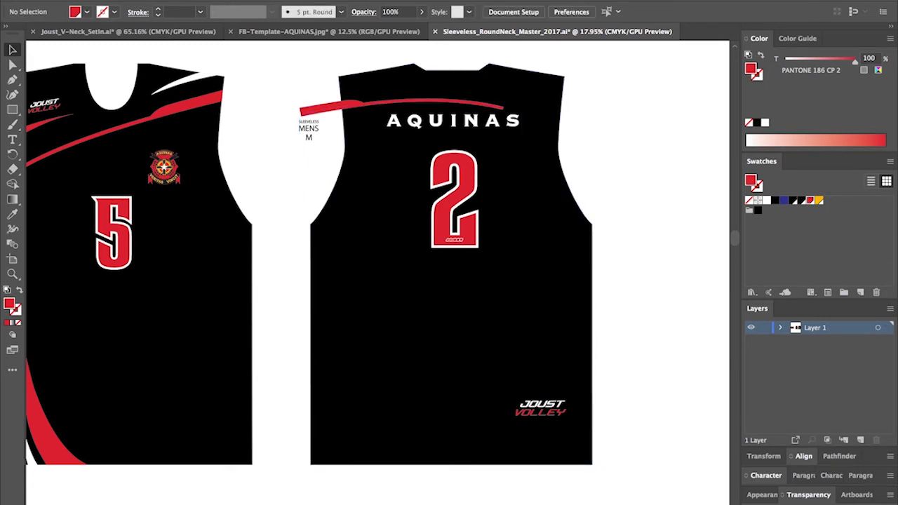
Group the red shoulder stripe pieces and center them horizontally on the full-size jersey back.
{"action": "left_click", "coordinate": [347, 105]}
{"action": "key", "text": "super+g"}
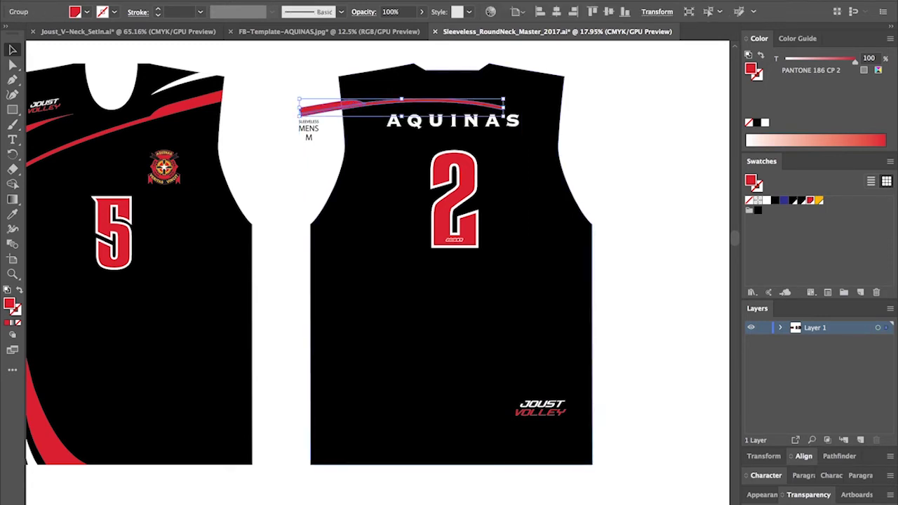
{"action": "left_click", "coordinate": [386, 168], "text": "shift"}
{"action": "left_click", "coordinate": [386, 169]}
{"action": "left_click", "coordinate": [556, 11]}
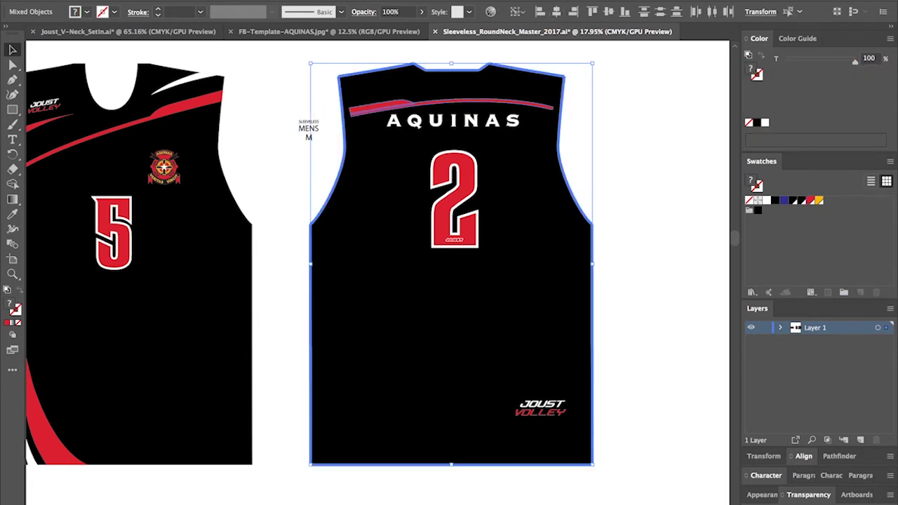
Scale the red shoulder stripe wider about its center so it reaches across both armhole edges of the jersey back.
{"action": "left_click", "coordinate": [588, 61]}
{"action": "left_click", "coordinate": [511, 102]}
{"action": "key", "text": "s"}
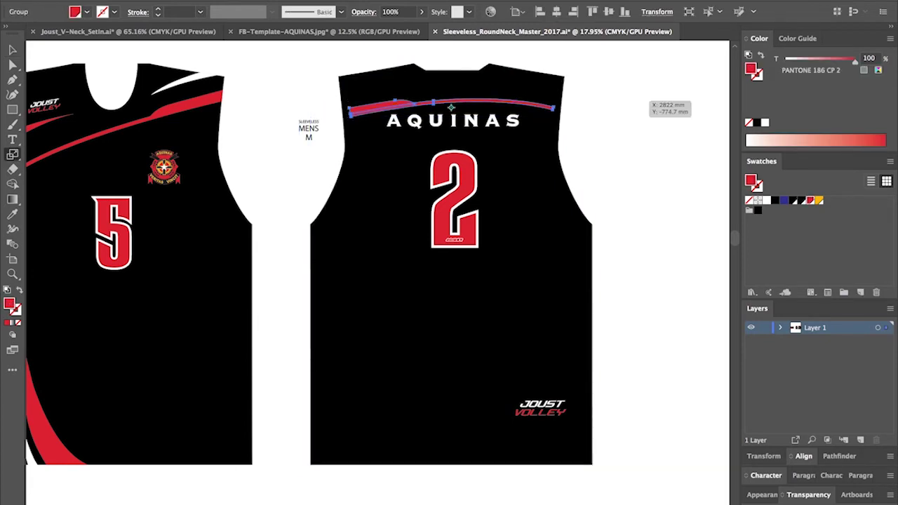
{"action": "left_click_drag", "start_coordinate": [642, 100], "coordinate": [657, 100]}
{"action": "key", "text": "v"}
{"action": "key", "text": "ctrl+shift+a"}
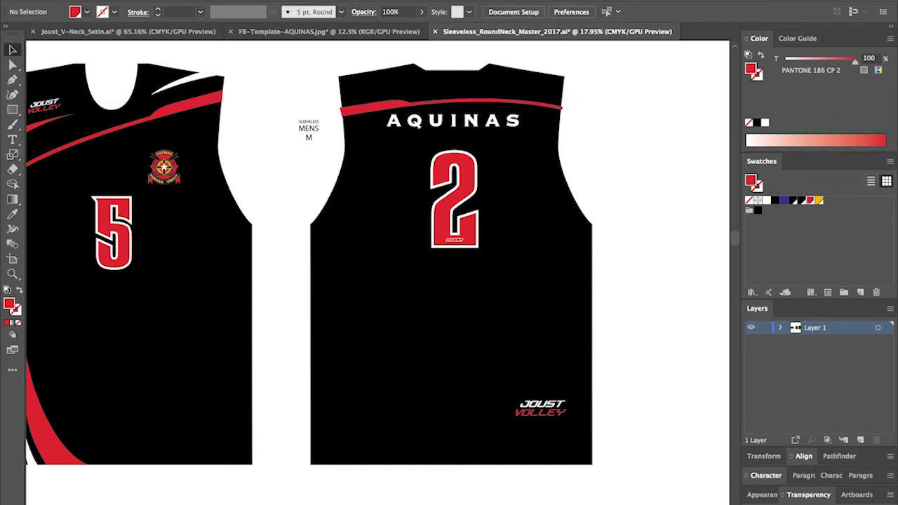
Copy the red curved side shape from inside the clip group of the full-size jersey front.
{"action": "key", "text": "ctrl+minus"}
{"action": "key", "text": "ctrl+minus"}
{"action": "scroll", "coordinate": [378, 273], "scroll_direction": "left", "scroll_amount": 5}
{"action": "scroll", "coordinate": [377, 273], "scroll_direction": "down", "scroll_amount": 1}
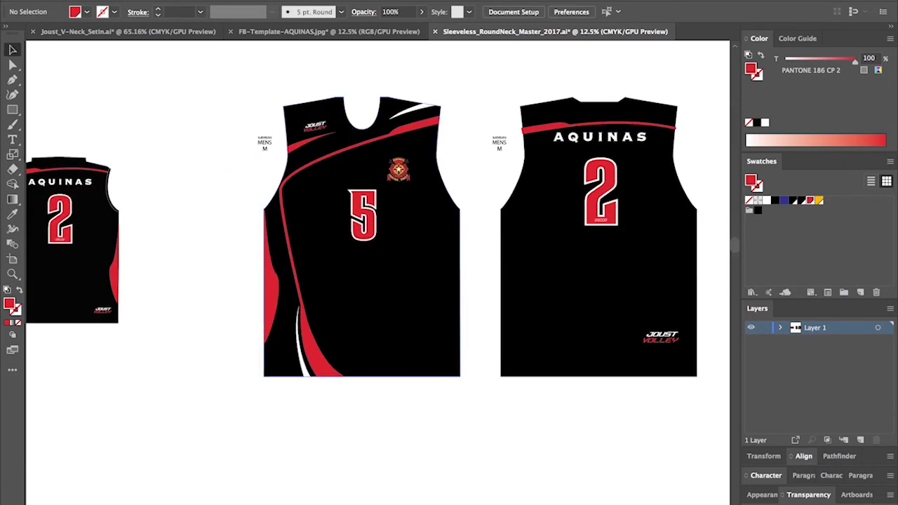
{"action": "left_click", "coordinate": [365, 295]}
{"action": "key", "text": "a"}
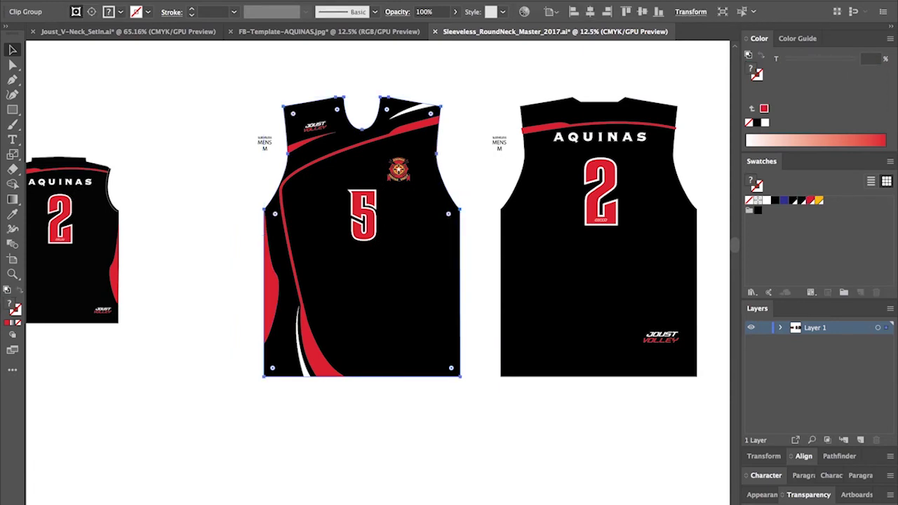
{"action": "left_click", "coordinate": [271, 294]}
{"action": "key", "text": "ctrl+c"}
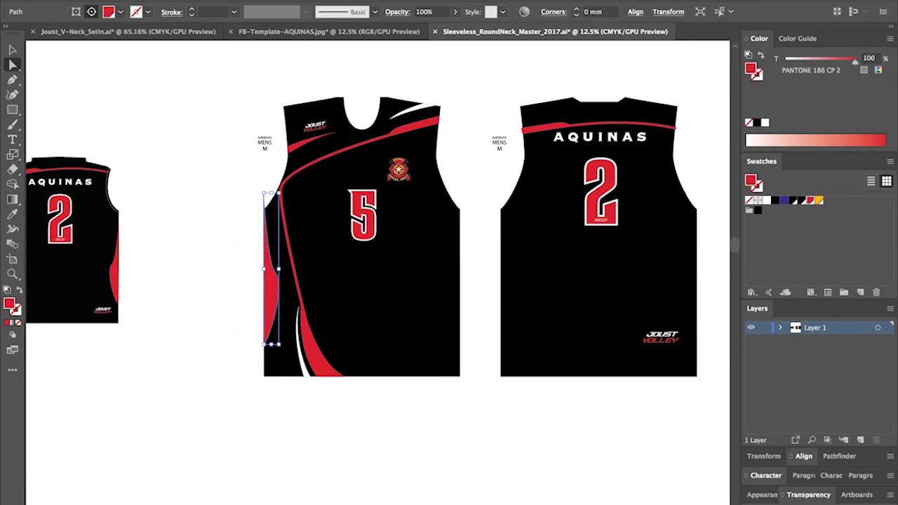
Paste the copied red side shape in front and align it to the outer side edge of the full-size jersey back.
{"action": "key", "text": "ctrl+shift+a"}
{"action": "key", "text": "ctrl+f"}
{"action": "key", "text": "v"}
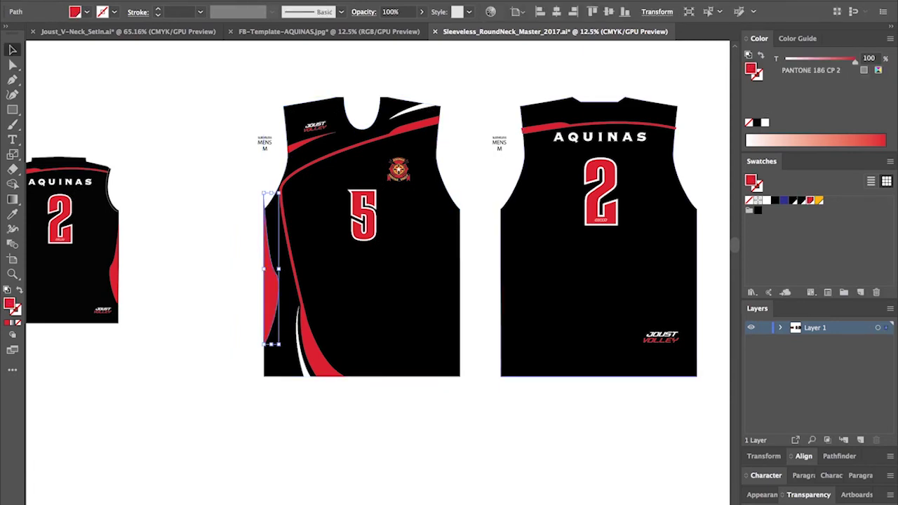
{"action": "left_click", "coordinate": [598, 288], "text": "shift"}
{"action": "left_click", "coordinate": [599, 288]}
{"action": "left_click", "coordinate": [573, 11]}
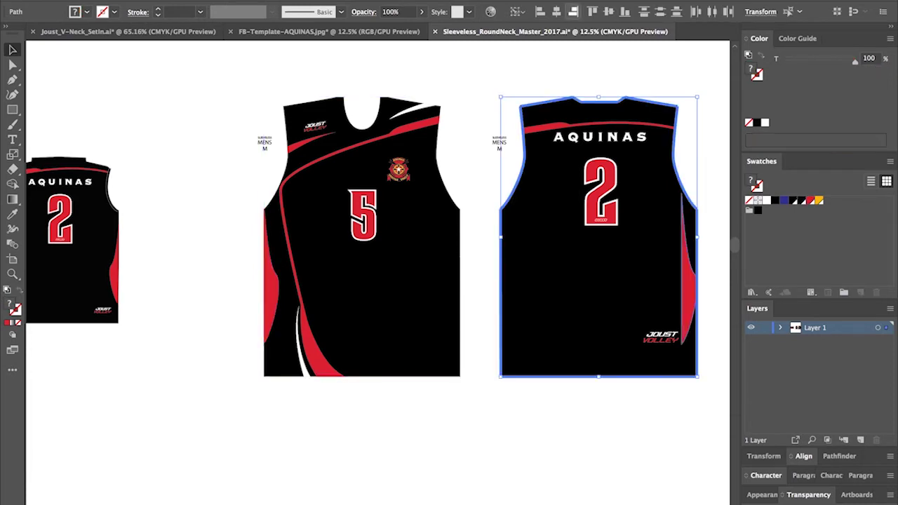
Mirror the red side shape on the jersey back so its straight side follows the side seam and its curve faces inward.
{"action": "key", "text": "ctrl+shift+a"}
{"action": "left_click", "coordinate": [690, 289]}
{"action": "key", "text": "super+d"}
{"action": "key", "text": "super+shift+a"}
{"action": "left_click_drag", "start_coordinate": [690, 289], "coordinate": [621, 297]}
Copy the black body outline of the full-size jersey back and paste the duplicate in front of the back artwork.
{"action": "key", "text": "a"}
{"action": "left_click", "coordinate": [589, 295]}
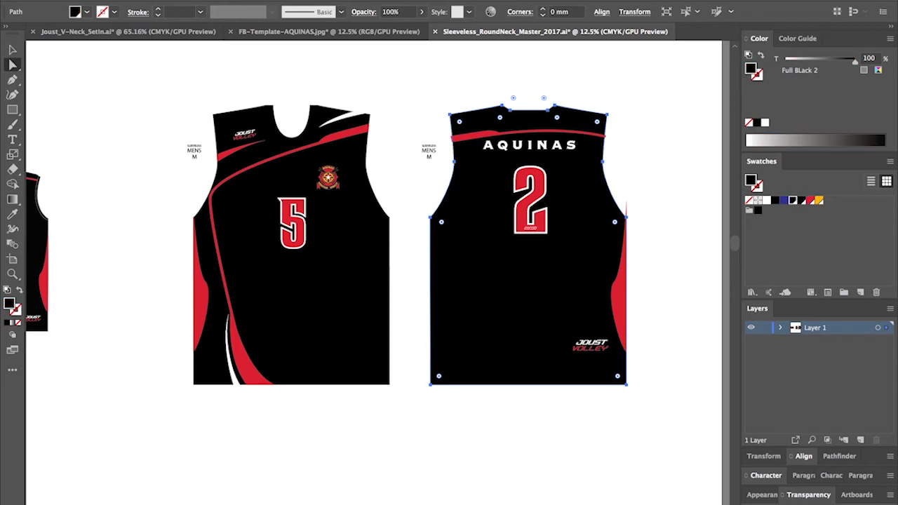
{"action": "key", "text": "super+c"}
{"action": "key", "text": "super+shift+a"}
{"action": "key", "text": "super+f"}
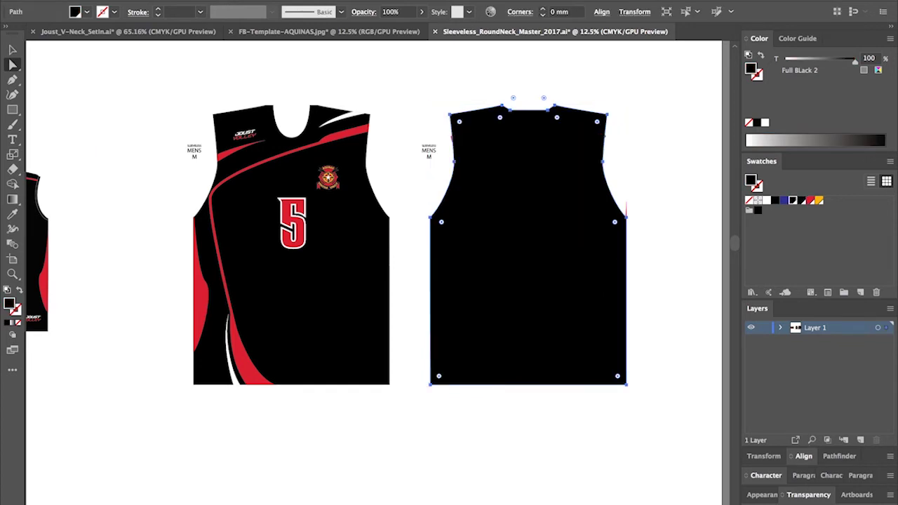
Clip the back's red shoulder stripe and side shape to the duplicated outline, leaving out the AQUINAS lettering, number 2 and Joust Volley logo.
{"action": "key", "text": "v"}
{"action": "key", "text": "ctrl+shift+a"}
{"action": "left_click_drag", "start_coordinate": [659, 415], "coordinate": [447, 113]}
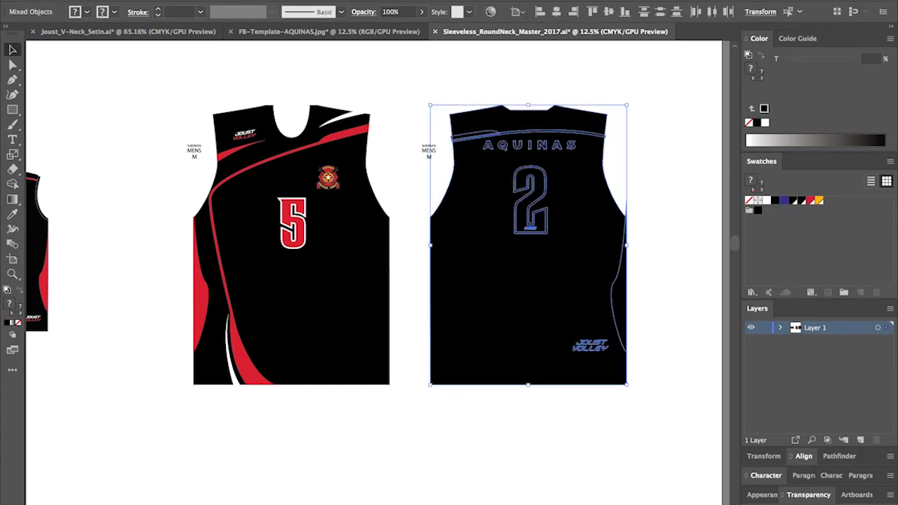
{"action": "left_click", "coordinate": [607, 343], "text": "shift"}
{"action": "left_click", "coordinate": [546, 191], "text": "shift"}
{"action": "left_click", "coordinate": [564, 143], "text": "shift"}
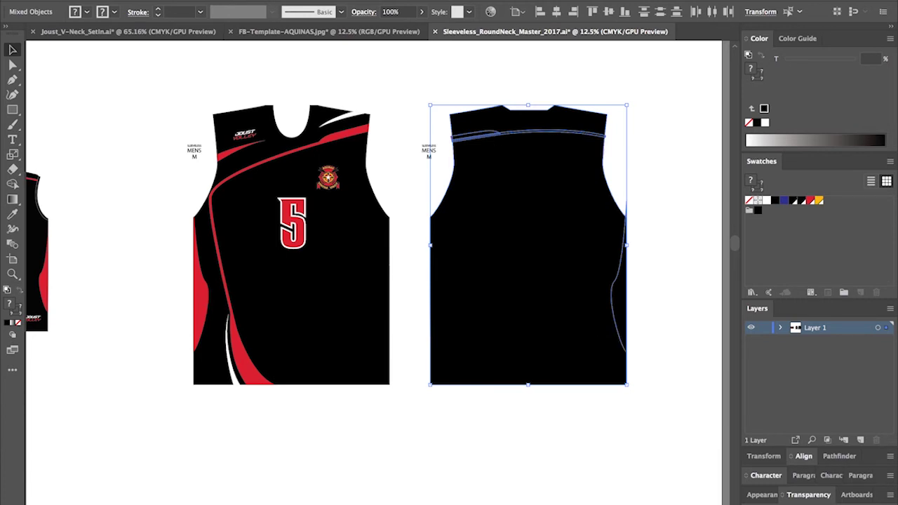
{"action": "key", "text": "ctrl+7"}
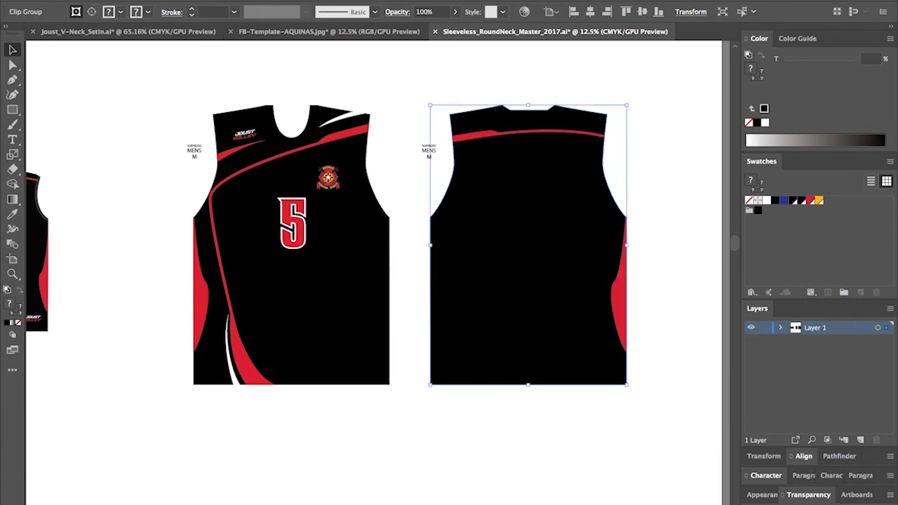
Send the clipped jersey back artwork behind the lettering, number and logo.
{"action": "left_click", "coordinate": [660, 183]}
{"action": "left_click", "coordinate": [572, 197]}
{"action": "key", "text": "ctrl+shift+bracketleft"}
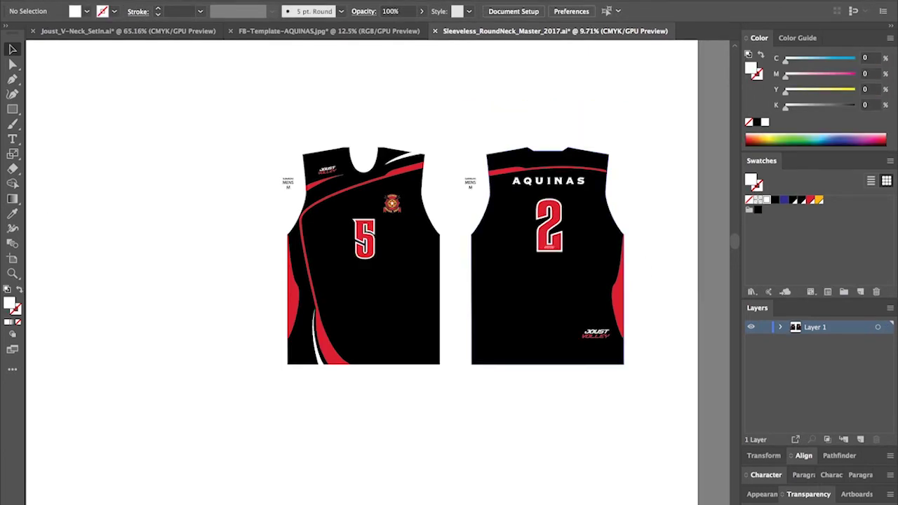
Show the rulers and place a horizontal guide at the lower end of the back's red shoulder stripe at the armhole.
{"action": "key", "text": "z"}
{"action": "left_click_drag", "start_coordinate": [493, 114], "coordinate": [225, 474]}
{"action": "left_click_drag", "start_coordinate": [664, 54], "coordinate": [350, 221]}
{"action": "key", "text": "ctrl+r"}
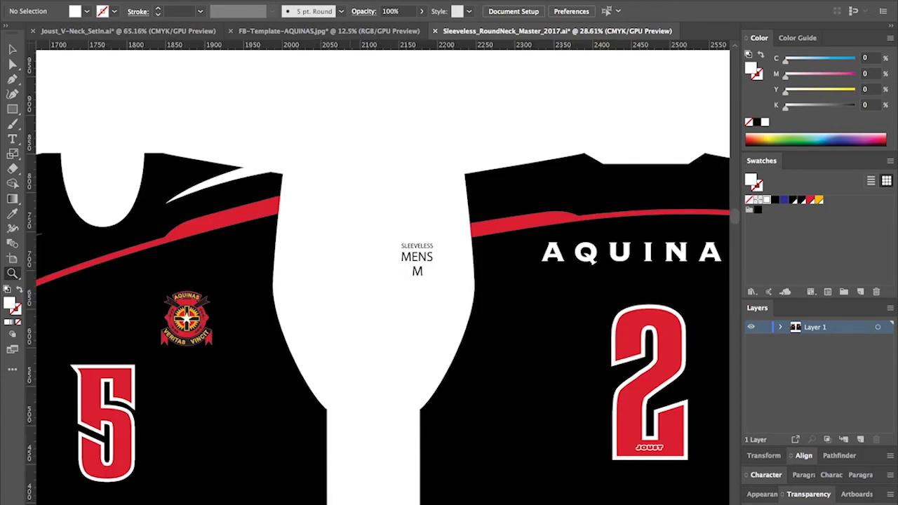
{"action": "key", "text": "v"}
{"action": "left_click_drag", "start_coordinate": [379, 45], "coordinate": [379, 239]}
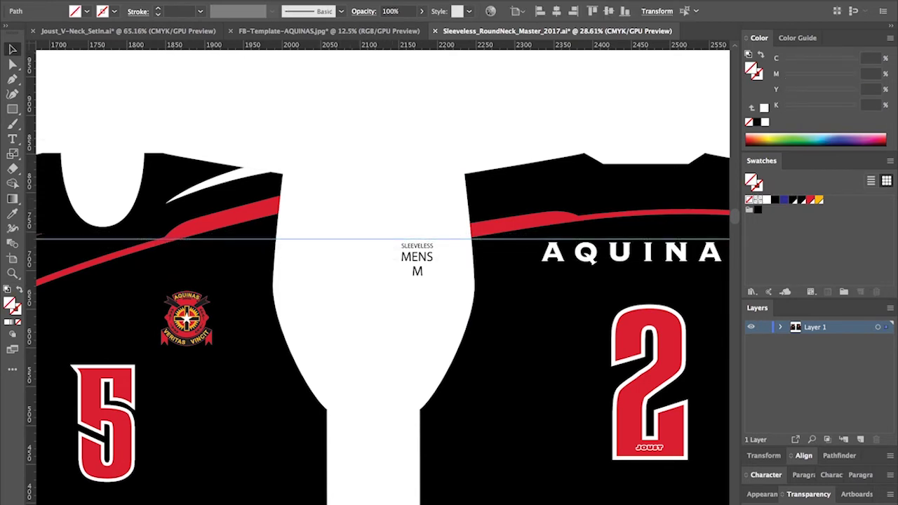
Select the long thin red stripe and its wider red shoulder piece inside the jersey front's clip group.
{"action": "key", "text": "ctrl+minus"}
{"action": "key", "text": "ctrl+minus"}
{"action": "key", "text": "ctrl+minus"}
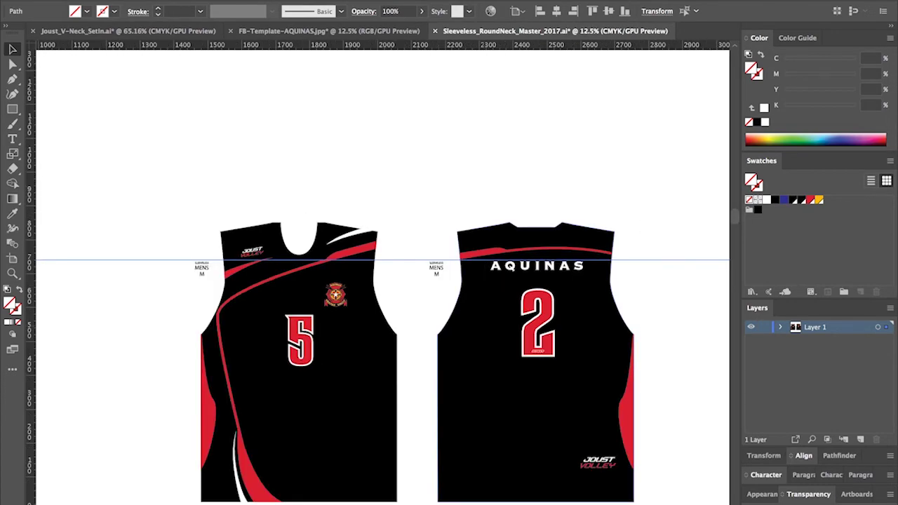
{"action": "key", "text": "z"}
{"action": "left_click_drag", "start_coordinate": [458, 199], "coordinate": [209, 455]}
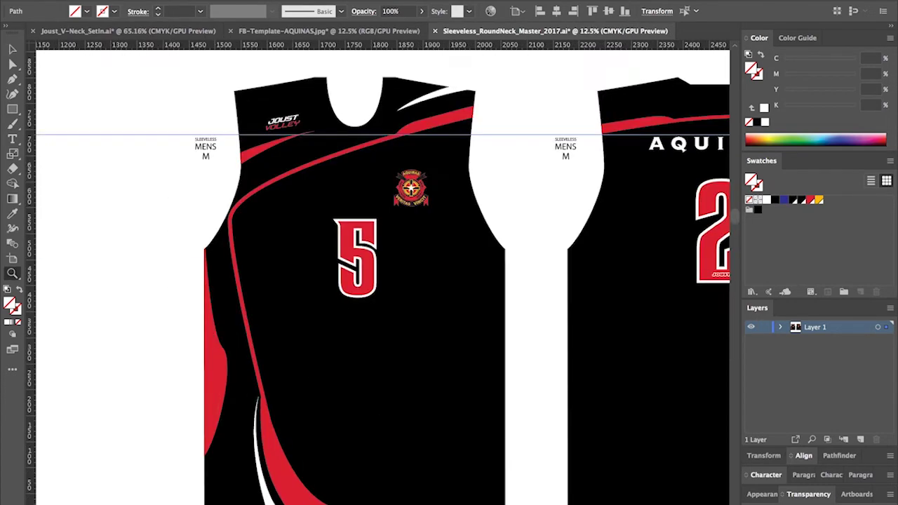
{"action": "key", "text": "a"}
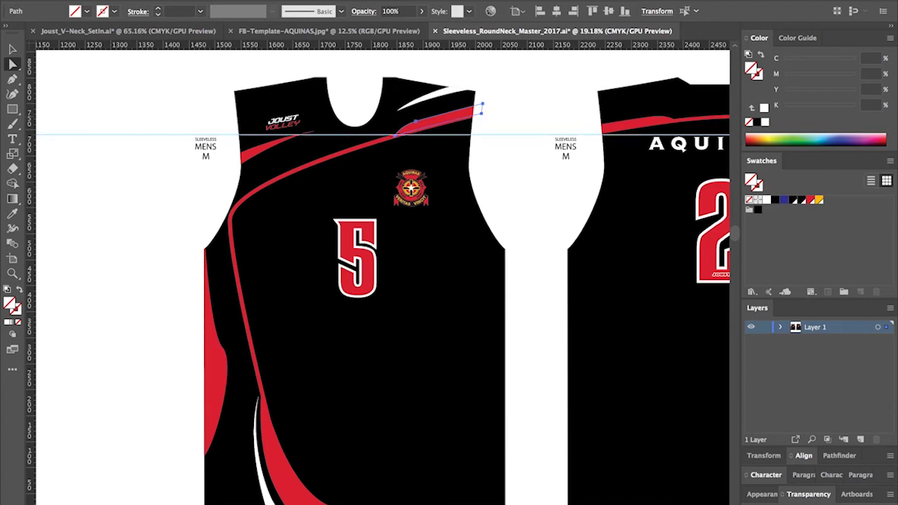
{"action": "left_click", "coordinate": [479, 106]}
{"action": "key", "text": "z"}
{"action": "left_click_drag", "start_coordinate": [469, 96], "coordinate": [182, 298]}
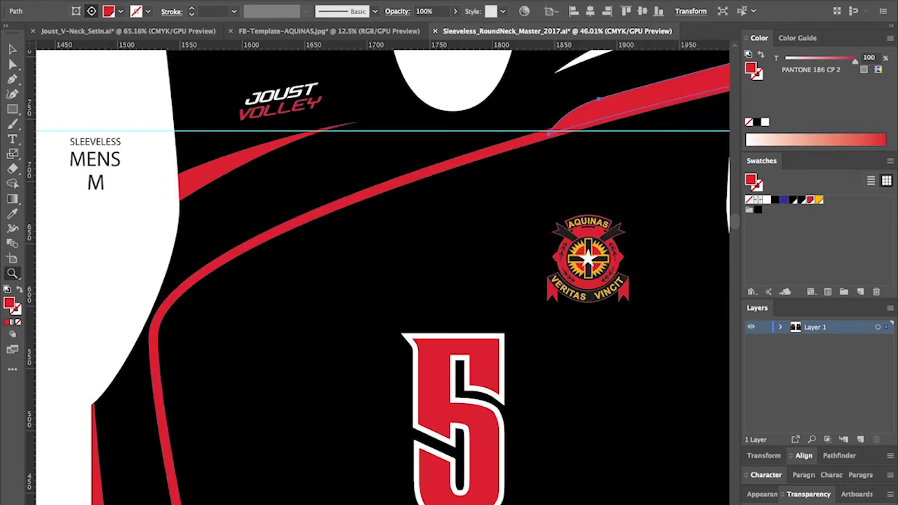
{"action": "key", "text": "a"}
{"action": "left_click", "coordinate": [551, 131], "text": "shift"}
{"action": "key", "text": "super+minus"}
{"action": "key", "text": "super+minus"}
{"action": "key", "text": "super+minus"}
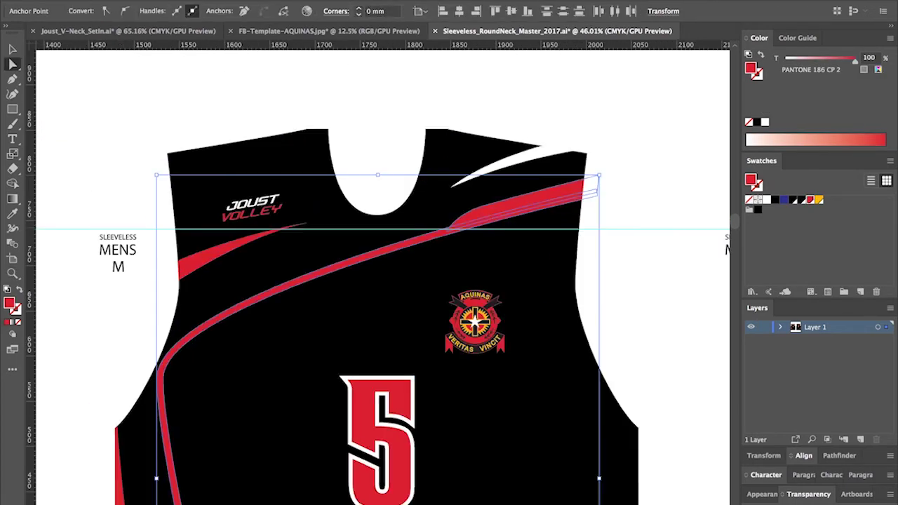
Add the red and white curved shapes at the front's lower hem to the stripe selection.
{"action": "scroll", "coordinate": [382, 298], "scroll_direction": "down", "scroll_amount": 3}
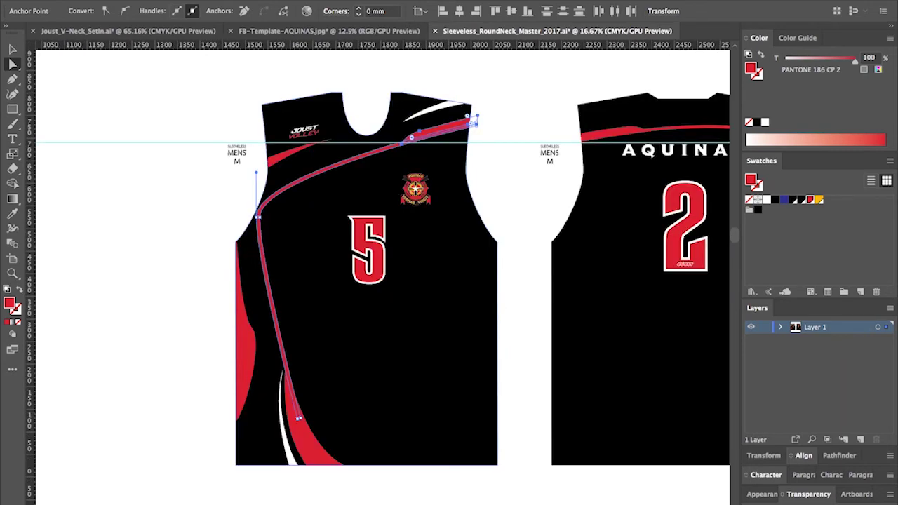
{"action": "key", "text": "z"}
{"action": "left_click_drag", "start_coordinate": [386, 283], "coordinate": [149, 504]}
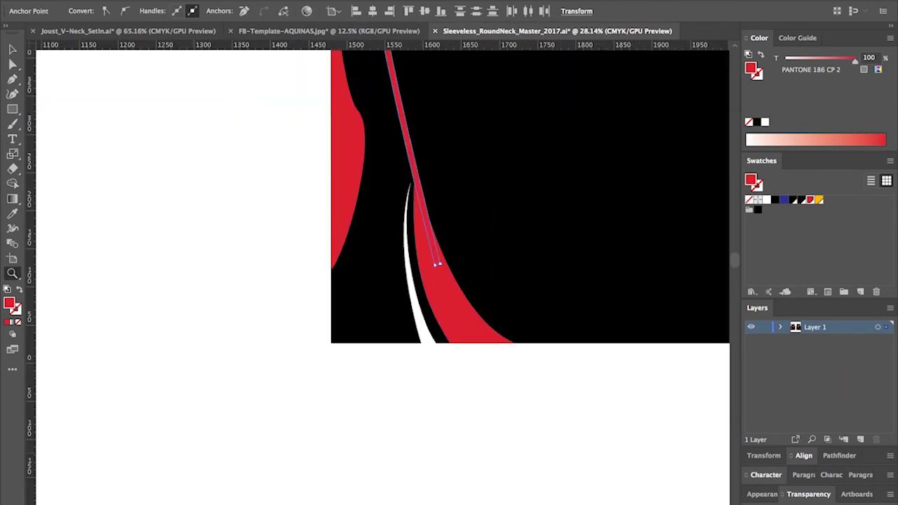
{"action": "left_click_drag", "start_coordinate": [480, 195], "coordinate": [288, 388]}
{"action": "key", "text": "a"}
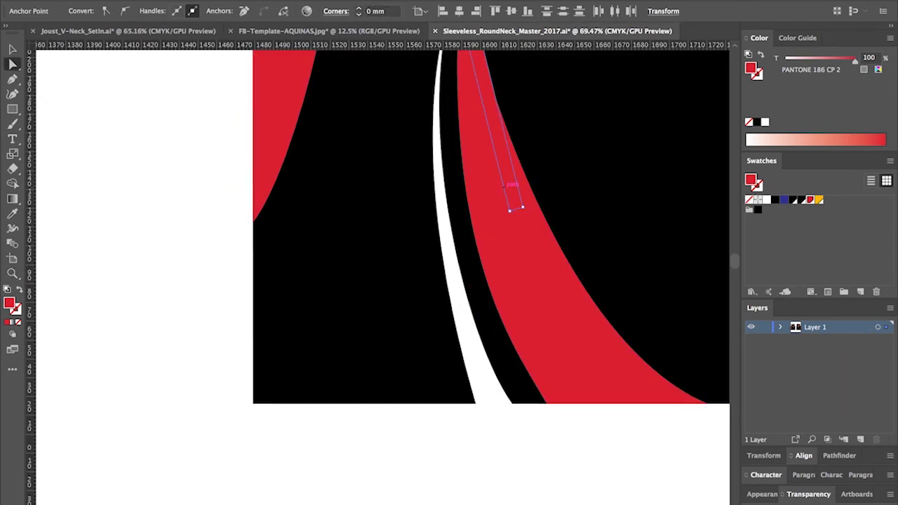
{"action": "left_click", "coordinate": [514, 202]}
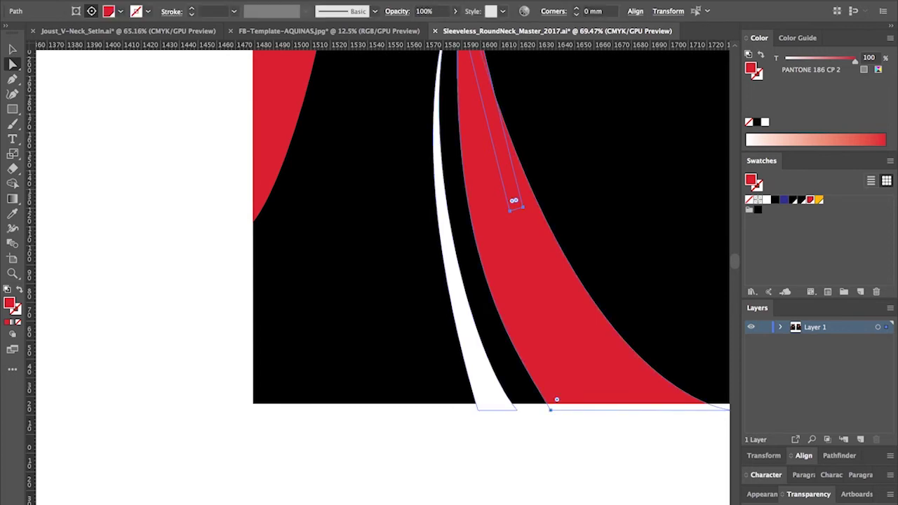
{"action": "left_click", "coordinate": [464, 302], "text": "shift"}
{"action": "key", "text": "super+minus"}
{"action": "key", "text": "super+minus"}
{"action": "key", "text": "super+minus"}
{"action": "key", "text": "super+minus"}
{"action": "key", "text": "super+minus"}
{"action": "key", "text": "ctrl+minus"}
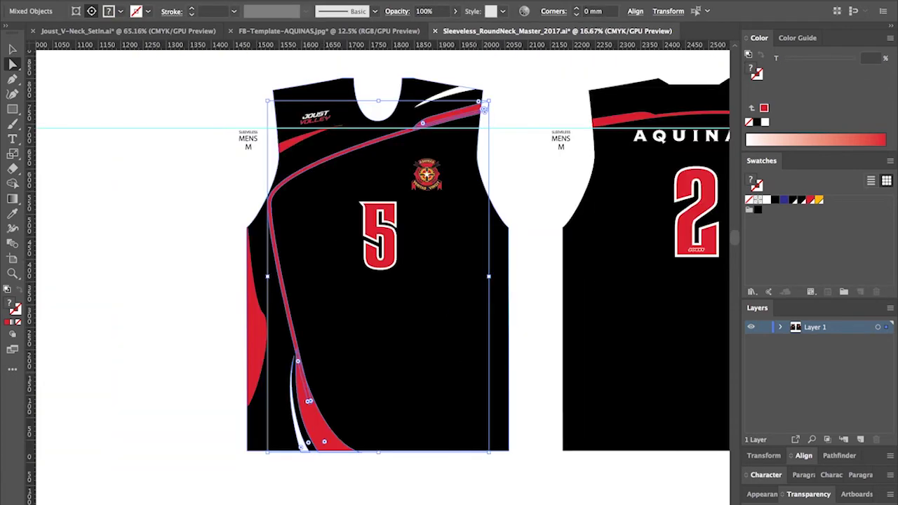
Rotate the selected front stripes clockwise so the shoulder end drops toward the horizontal guide.
{"action": "key", "text": "r"}
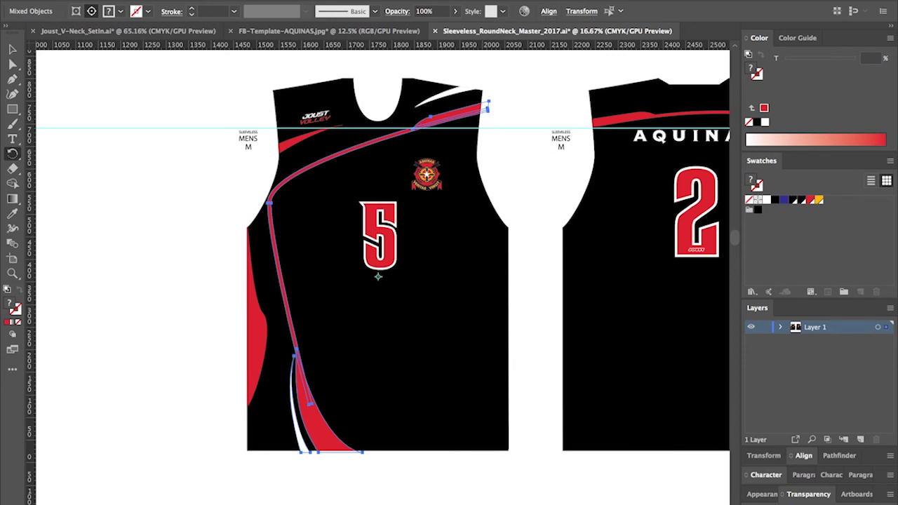
{"action": "left_click_drag", "start_coordinate": [532, 120], "coordinate": [561, 140]}
{"action": "key", "text": "v"}
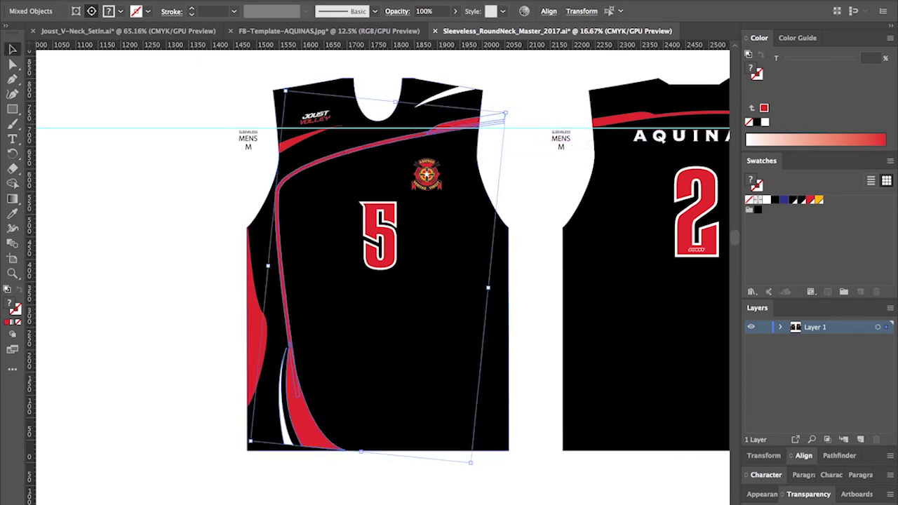
Stretch the front stripes downward past the hem and shift them inward from the side with the red side shape.
{"action": "left_click_drag", "start_coordinate": [359, 450], "coordinate": [360, 465]}
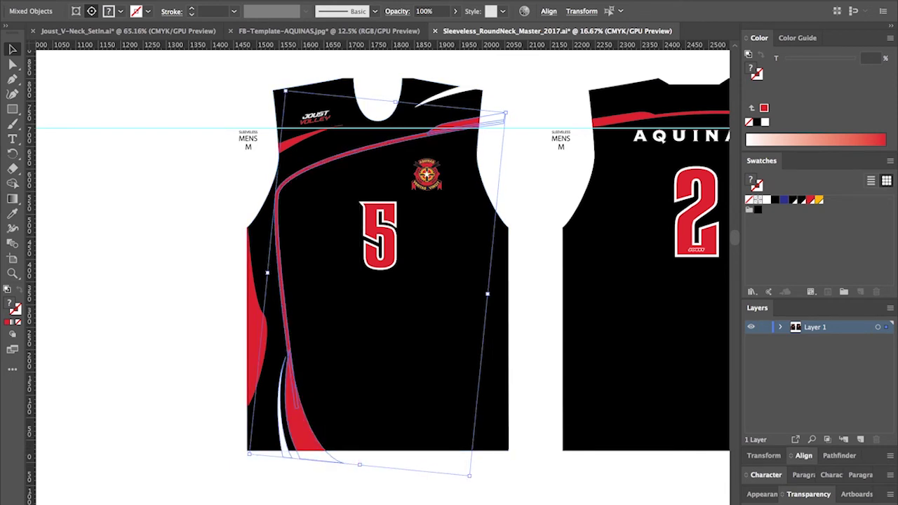
{"action": "mouse_move", "coordinate": [307, 424]}
{"action": "left_mouse_down"}
{"action": "mouse_move", "coordinate": [324, 423]}
{"action": "mouse_move", "coordinate": [316, 421]}
{"action": "left_mouse_up"}
{"action": "left_click_drag", "start_coordinate": [318, 425], "coordinate": [327, 420]}
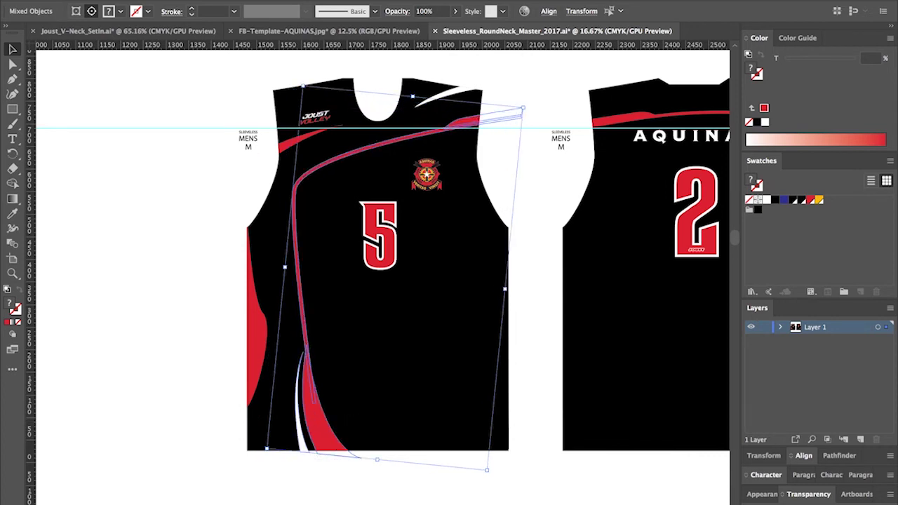
{"action": "key", "text": "super+shift+a"}
Slide the wider red shoulder piece down along the thin stripe until its tapered tip sits above the crest.
{"action": "key", "text": "z"}
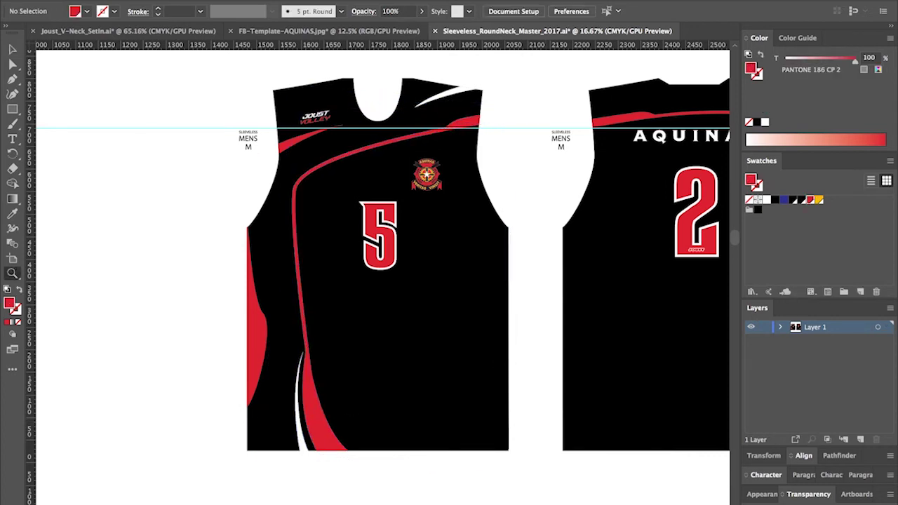
{"action": "left_click_drag", "start_coordinate": [486, 106], "coordinate": [282, 220]}
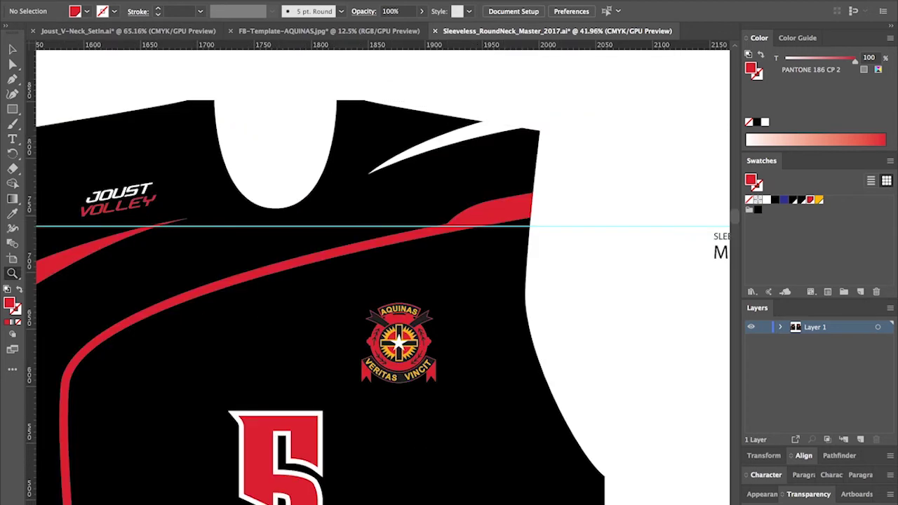
{"action": "key", "text": "a"}
{"action": "left_click", "coordinate": [496, 206]}
{"action": "left_click_drag", "start_coordinate": [452, 223], "coordinate": [367, 240]}
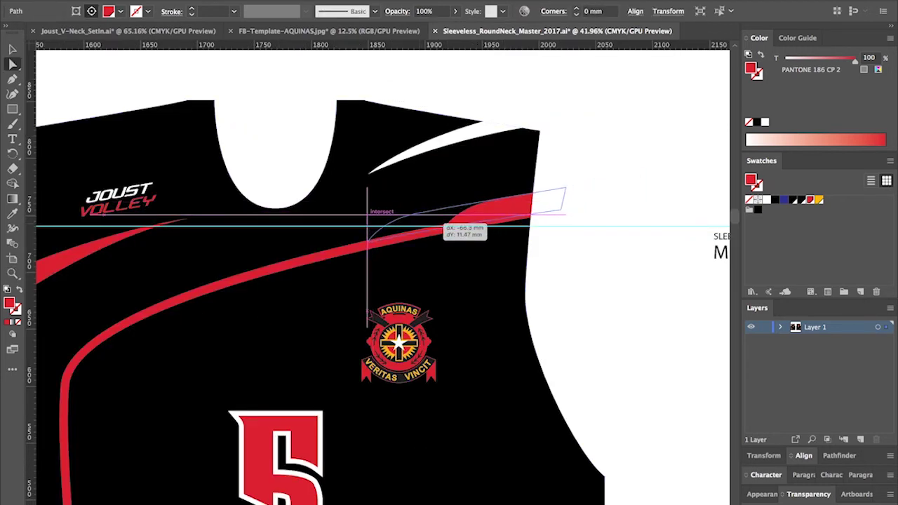
{"action": "left_click_drag", "start_coordinate": [416, 213], "coordinate": [415, 213]}
{"action": "key", "text": "super+shift+a"}
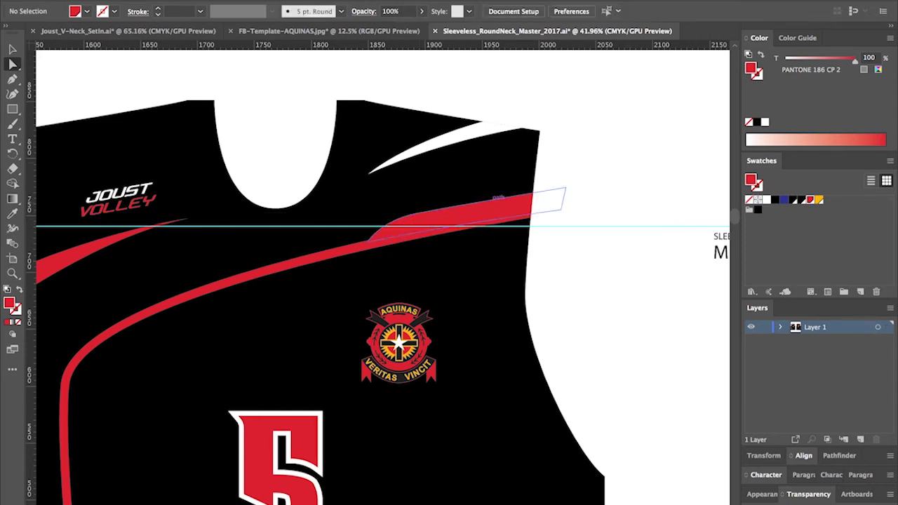
Rotate the wider red shoulder piece slightly counterclockwise on the jersey front.
{"action": "left_click", "coordinate": [453, 216]}
{"action": "key", "text": "r"}
{"action": "left_click_drag", "start_coordinate": [640, 159], "coordinate": [639, 155]}
{"action": "key", "text": "a"}
{"action": "key", "text": "super+shift+a"}
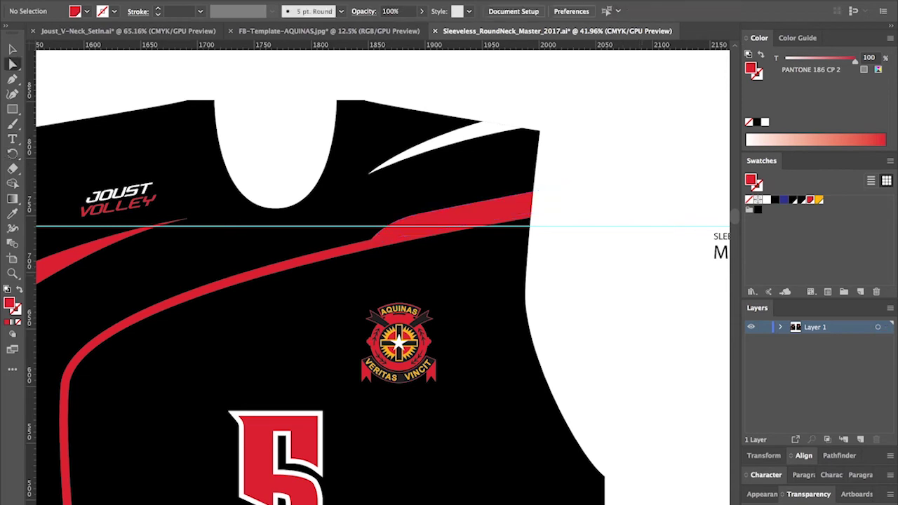
Select the front's thin red stripe, shoulder piece, and lower red and white curved shapes together.
{"action": "left_click", "coordinate": [377, 237]}
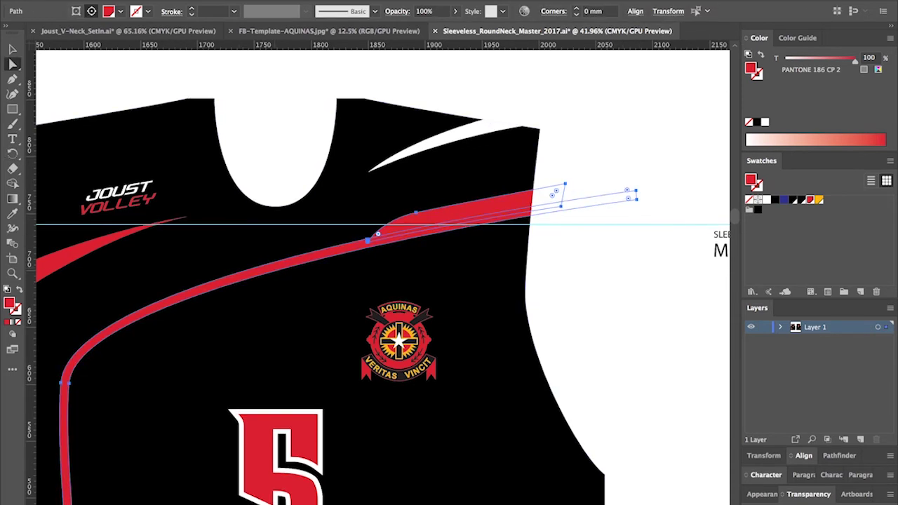
{"action": "scroll", "coordinate": [383, 273], "scroll_direction": "down", "scroll_amount": 10}
{"action": "scroll", "coordinate": [382, 274], "scroll_direction": "left", "scroll_amount": 3}
{"action": "scroll", "coordinate": [383, 274], "scroll_direction": "down", "scroll_amount": 5}
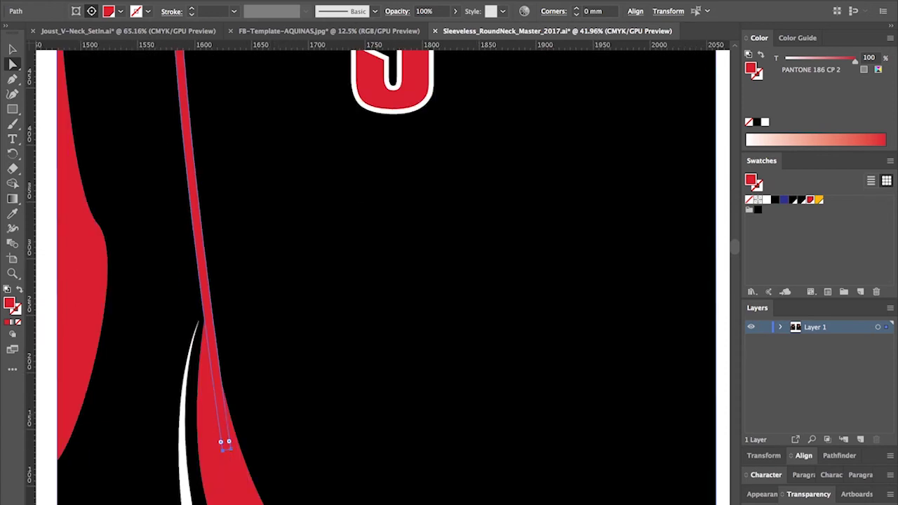
{"action": "left_click", "coordinate": [183, 430], "text": "shift"}
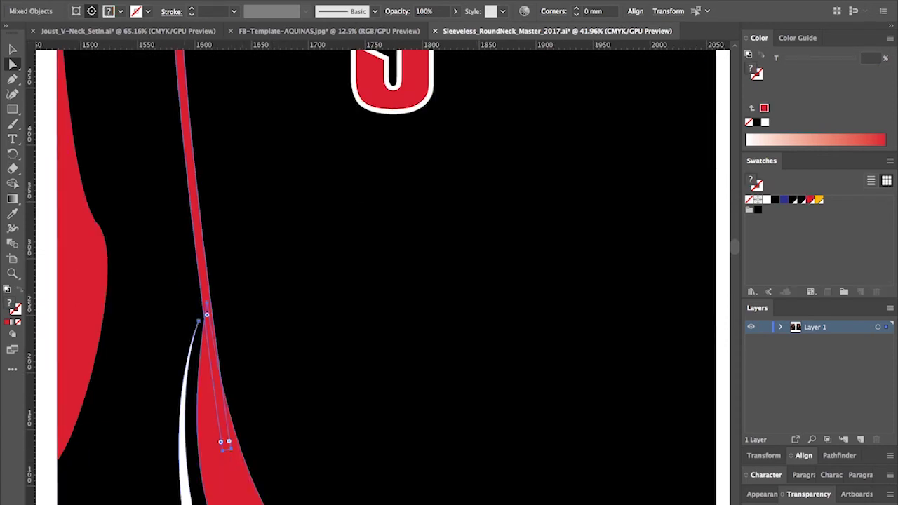
{"action": "key", "text": "super+minus"}
{"action": "key", "text": "super+minus"}
{"action": "key", "text": "super+minus"}
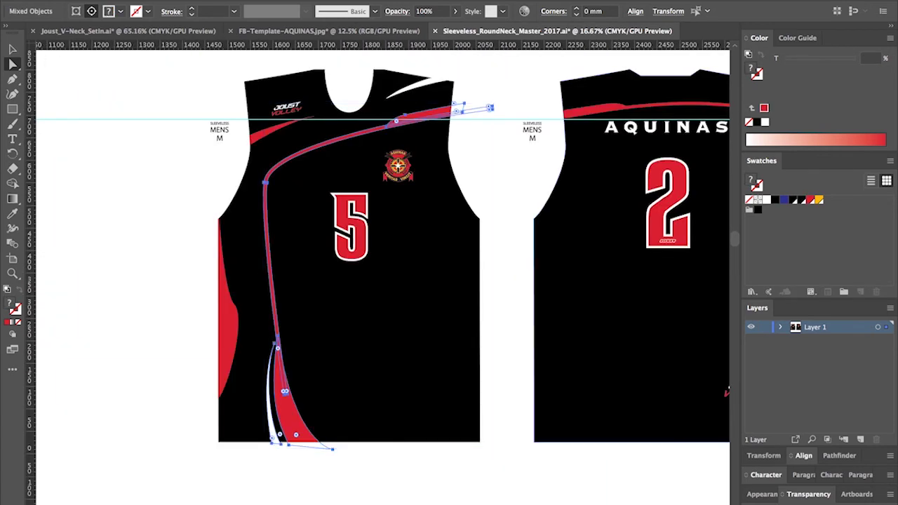
Rotate the selected front stripes slightly clockwise about a point below the number 5 so the armhole end meets the guide.
{"action": "key", "text": "z"}
{"action": "left_click_drag", "start_coordinate": [591, 65], "coordinate": [315, 278]}
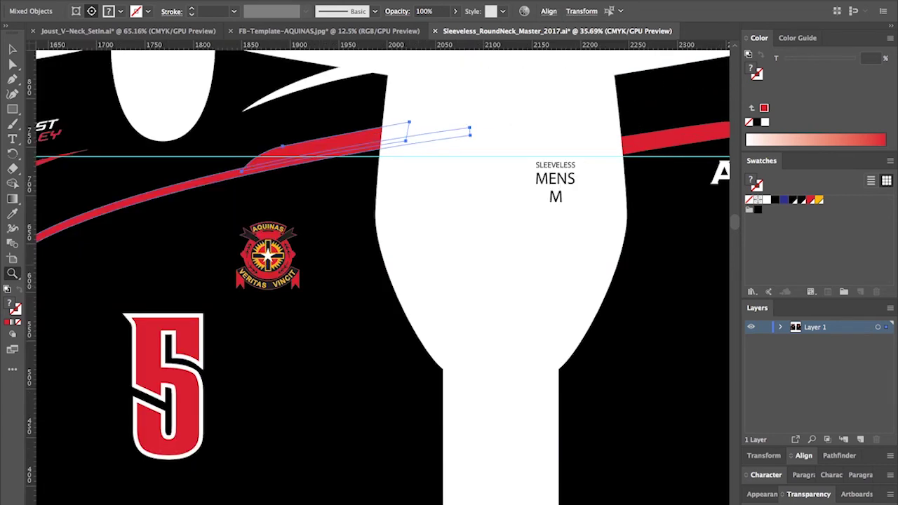
{"action": "key", "text": "v"}
{"action": "key", "text": "r"}
{"action": "left_click", "coordinate": [225, 492]}
{"action": "left_click_drag", "start_coordinate": [469, 122], "coordinate": [495, 136]}
{"action": "key", "text": "a"}
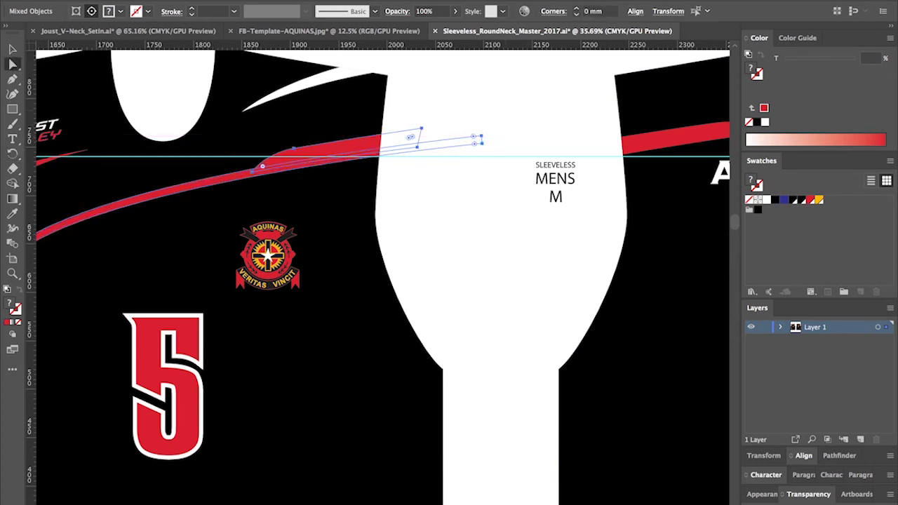
Shift the selected front stripes and lower curved shapes slightly toward the jersey's red side panel, then deselect them.
{"action": "key", "text": "ctrl+minus"}
{"action": "key", "text": "ctrl+minus"}
{"action": "key", "text": "ctrl+minus"}
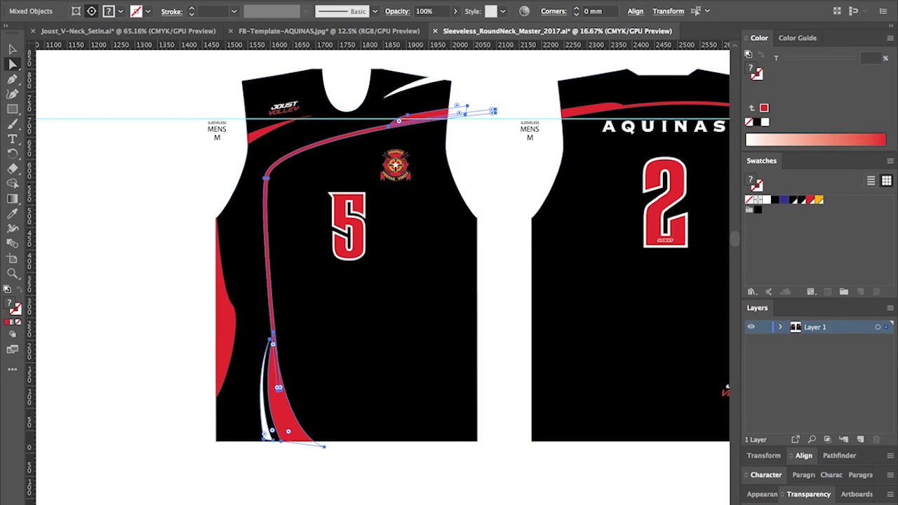
{"action": "left_click_drag", "start_coordinate": [284, 414], "coordinate": [280, 414]}
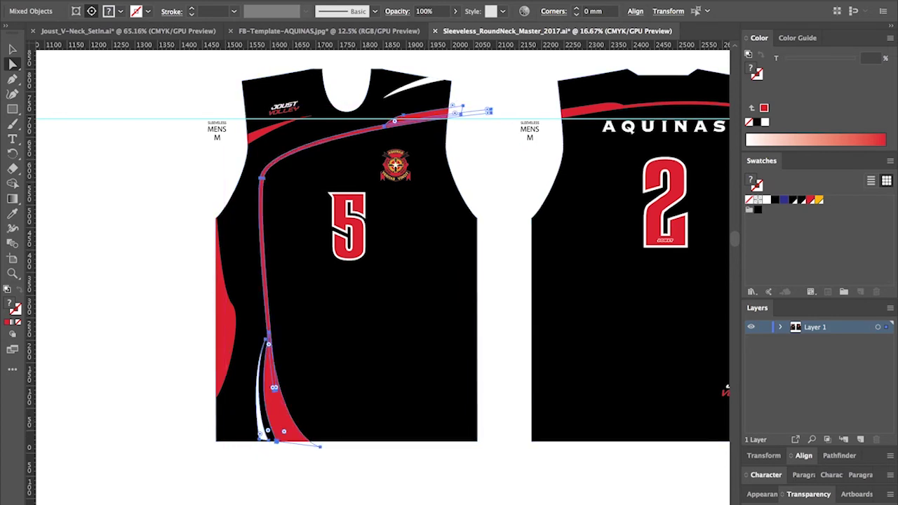
{"action": "key", "text": "v"}
{"action": "left_click_drag", "start_coordinate": [373, 447], "coordinate": [375, 451]}
{"action": "key", "text": "super+shift+a"}
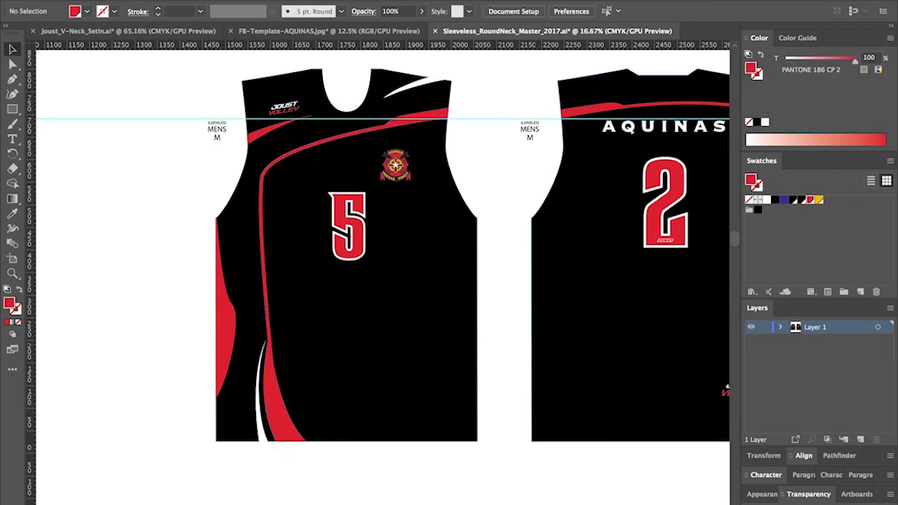
Delete the horizontal alignment line that crosses the front and back patterns at the shoulder stripes.
{"action": "scroll", "coordinate": [383, 267], "scroll_direction": "right", "scroll_amount": 5}
{"action": "scroll", "coordinate": [383, 267], "scroll_direction": "up", "scroll_amount": 2}
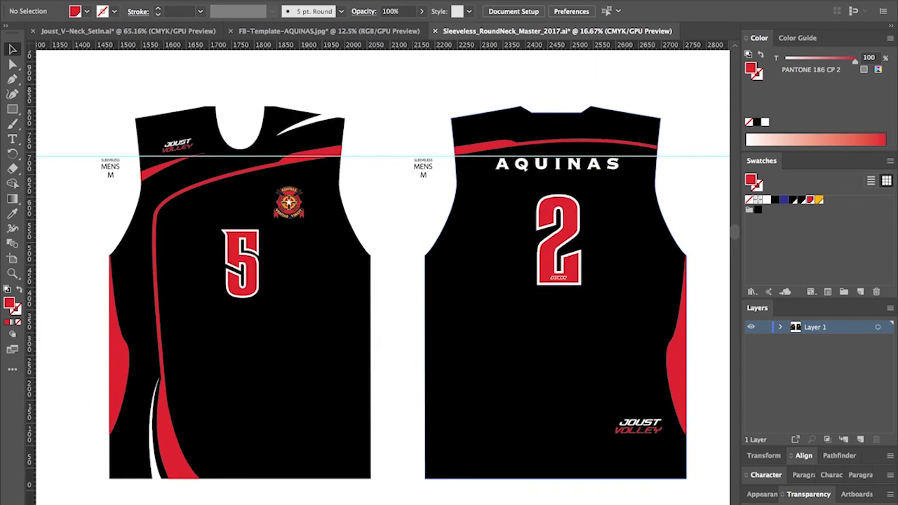
{"action": "left_click_drag", "start_coordinate": [385, 111], "coordinate": [395, 172]}
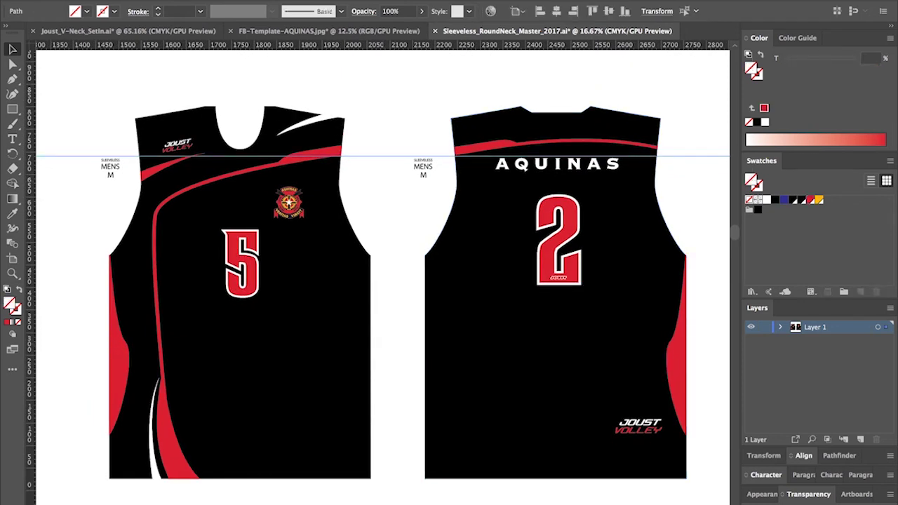
{"action": "key", "text": "Delete"}
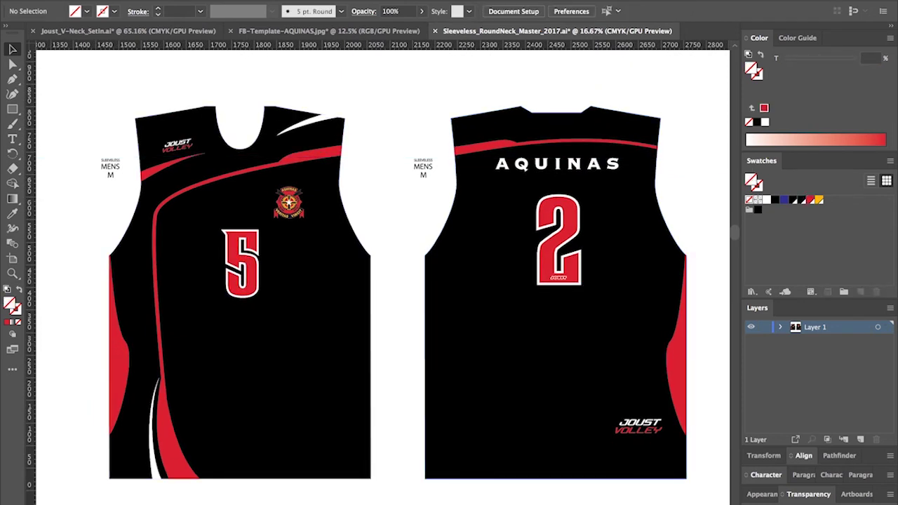
Duplicate the back's number 2 and place the copy on the lower part of the jersey front.
{"action": "left_click", "coordinate": [558, 238]}
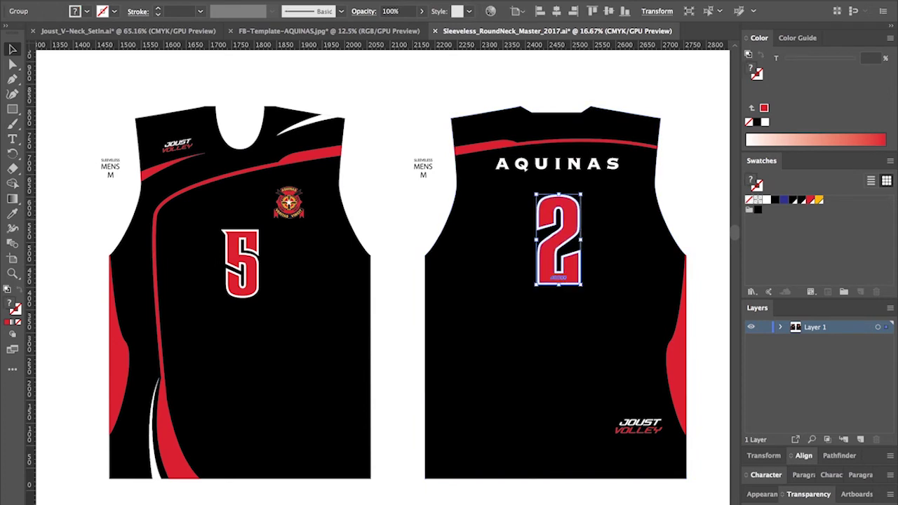
{"action": "key", "text": "super+c"}
{"action": "left_click", "coordinate": [404, 251]}
{"action": "key", "text": "super+v"}
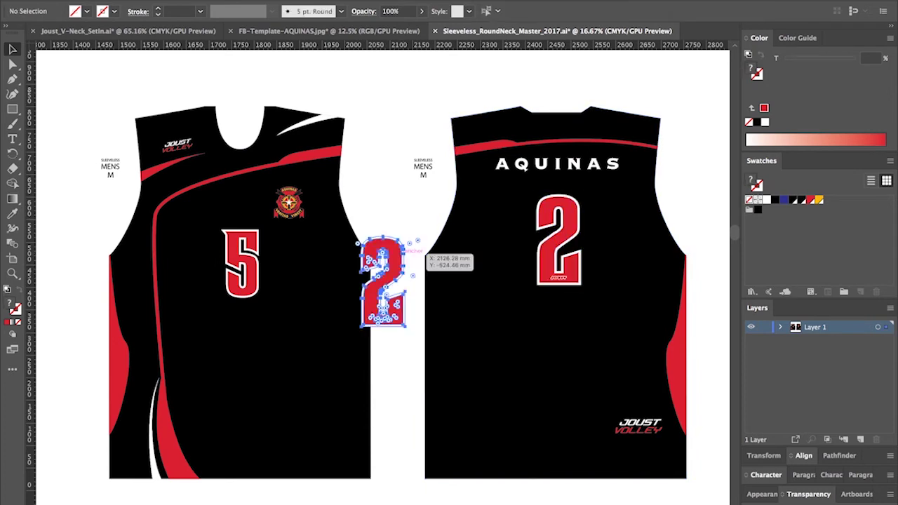
{"action": "left_click_drag", "start_coordinate": [403, 250], "coordinate": [251, 452]}
Remove the small JOUST wordmark from the base of the number 2 copy on the front.
{"action": "left_click", "coordinate": [394, 309]}
{"action": "key", "text": "z"}
{"action": "left_click_drag", "start_coordinate": [597, 181], "coordinate": [247, 379]}
{"action": "key", "text": "ctrl+y"}
{"action": "key", "text": "a"}
{"action": "left_click_drag", "start_coordinate": [373, 122], "coordinate": [553, 293]}
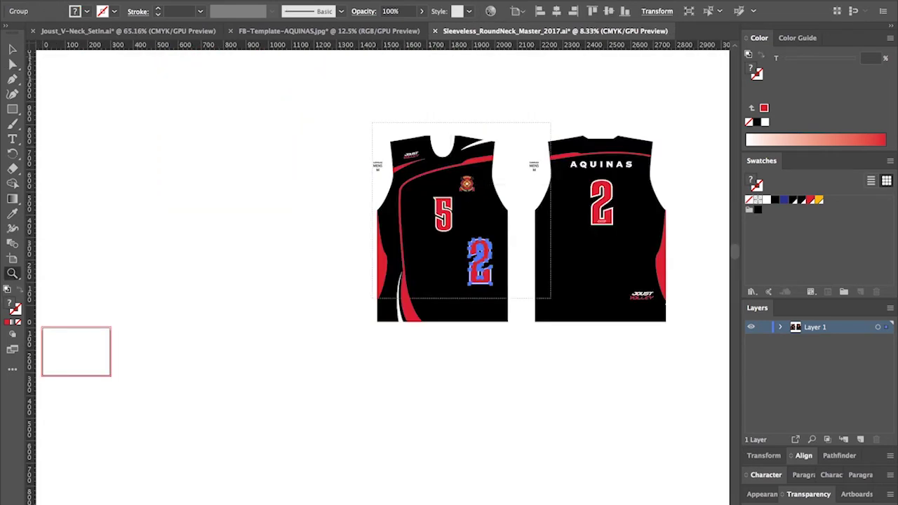
{"action": "key", "text": "v"}
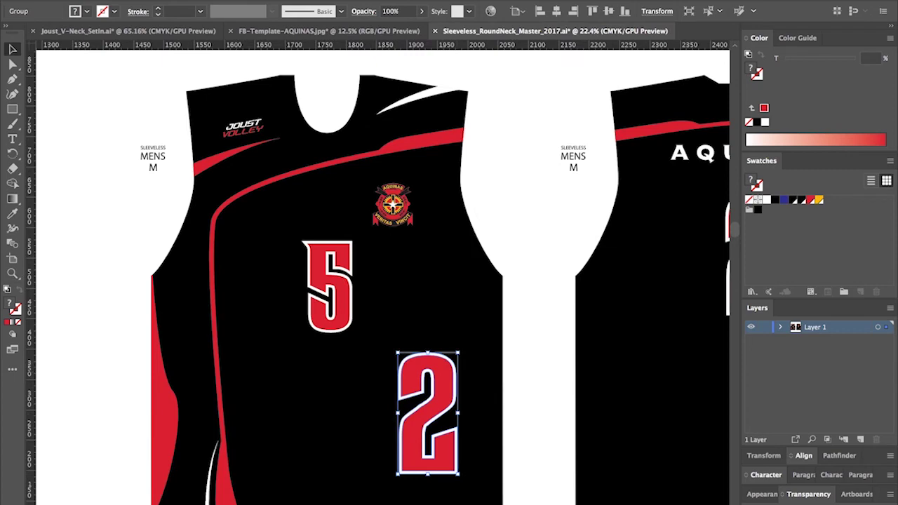
Scale the copied 2 down to the height of the front's number 5 and place it directly over the 5.
{"action": "left_click_drag", "start_coordinate": [428, 414], "coordinate": [404, 302]}
{"action": "scroll", "coordinate": [404, 302], "scroll_direction": "up", "scroll_amount": 3}
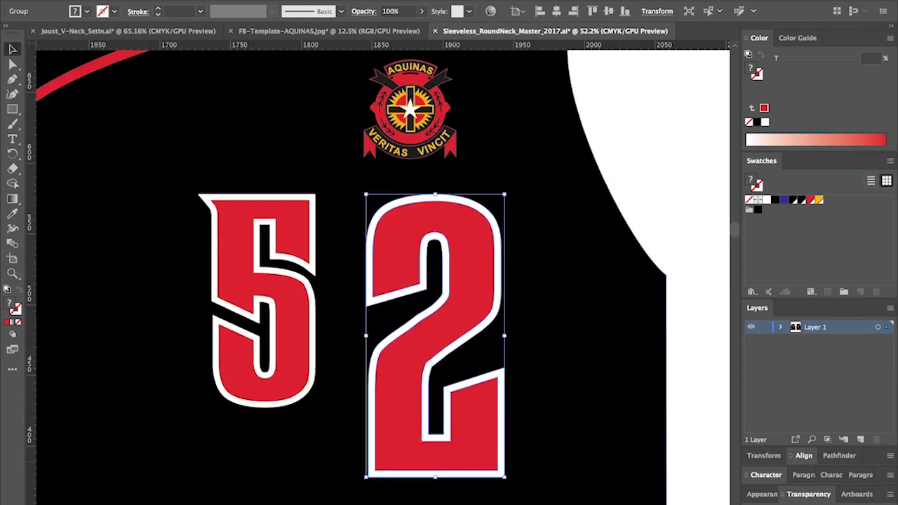
{"action": "left_click_drag", "start_coordinate": [504, 476], "coordinate": [470, 408]}
{"action": "left_click_drag", "start_coordinate": [418, 354], "coordinate": [263, 354]}
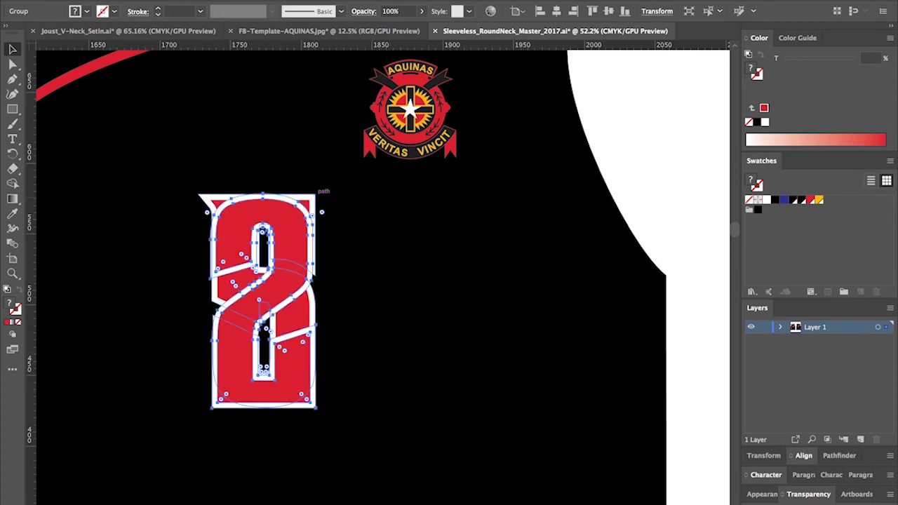
Delete the number 5 underneath, keeping only the 2 on the jersey front.
{"action": "key", "text": "Delete"}
{"action": "left_click", "coordinate": [314, 197]}
{"action": "key", "text": "Delete"}
{"action": "key", "text": "ctrl+z"}
{"action": "key", "text": "ctrl+z"}
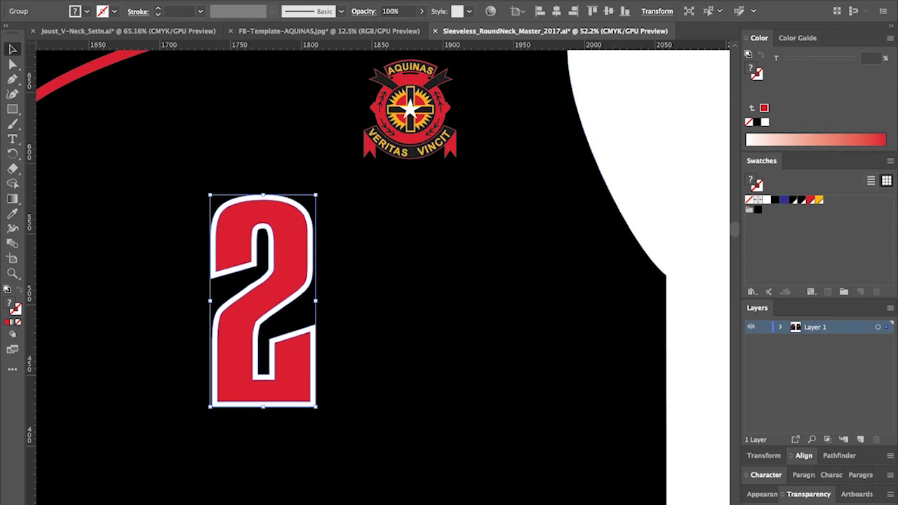
{"action": "key", "text": "ctrl+shift+a"}
{"action": "key", "text": "ctrl+minus"}
{"action": "key", "text": "ctrl+minus"}
{"action": "key", "text": "ctrl+minus"}
{"action": "key", "text": "ctrl+minus"}
{"action": "key", "text": "ctrl+minus"}
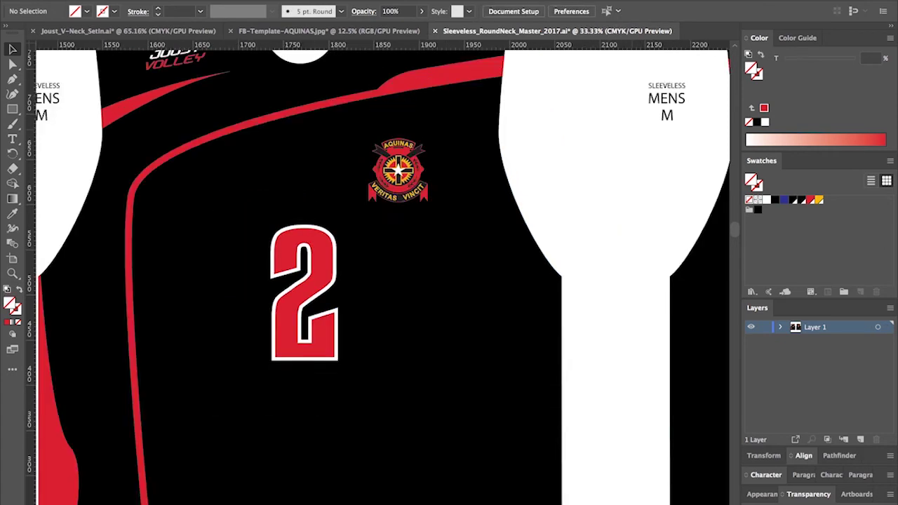
{"action": "scroll", "coordinate": [382, 273], "scroll_direction": "right", "scroll_amount": 1}
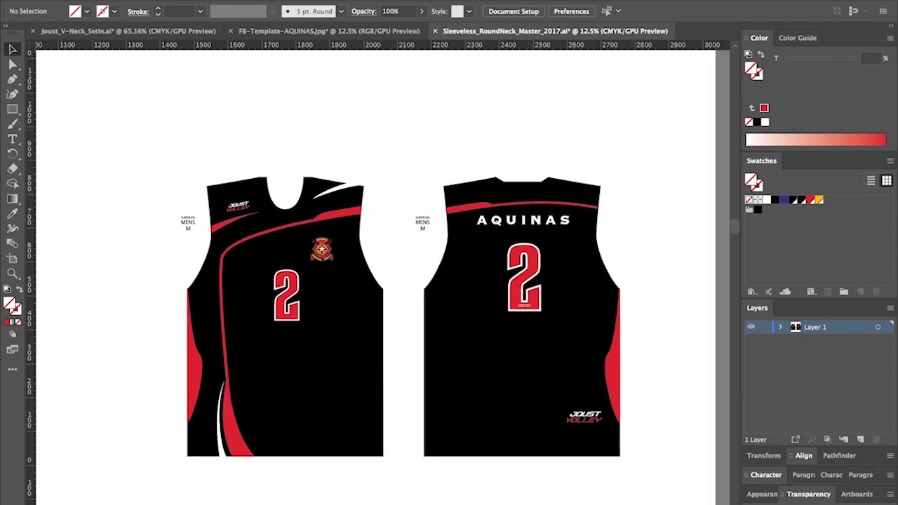
Scale the JOUST VOLLEY logo near the back's lower hem down slightly about its center.
{"action": "key", "text": "z"}
{"action": "left_click_drag", "start_coordinate": [669, 150], "coordinate": [223, 447]}
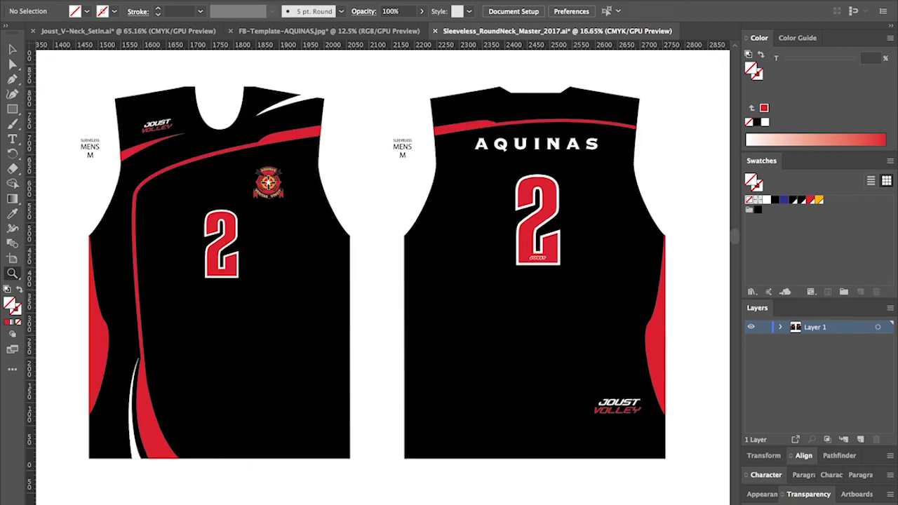
{"action": "key", "text": "a"}
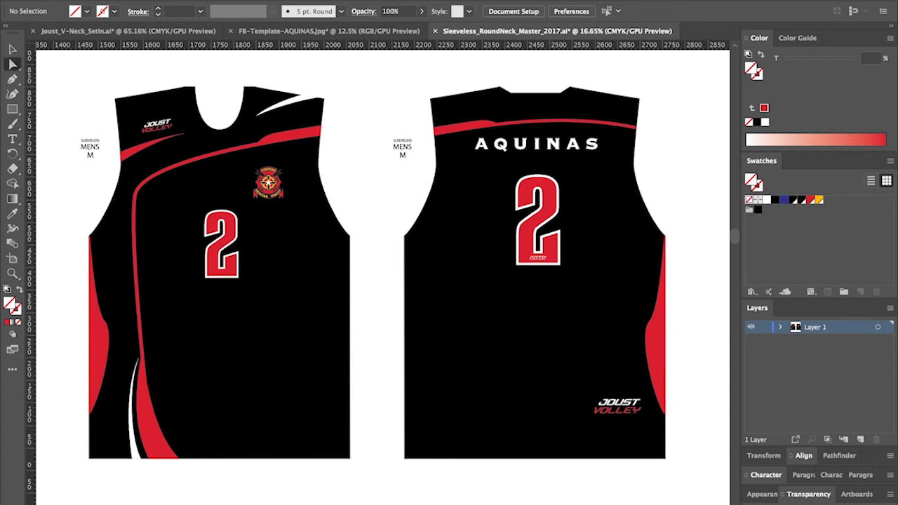
{"action": "key", "text": "v"}
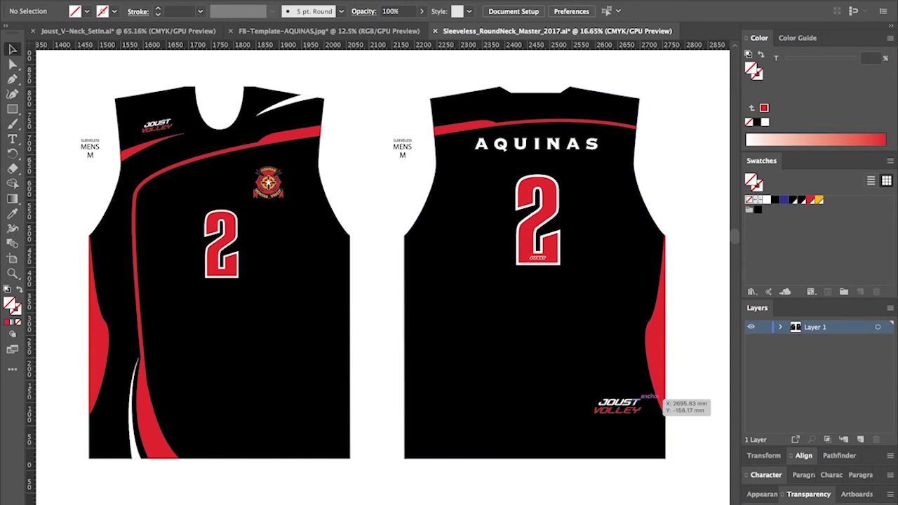
{"action": "left_click", "coordinate": [618, 405]}
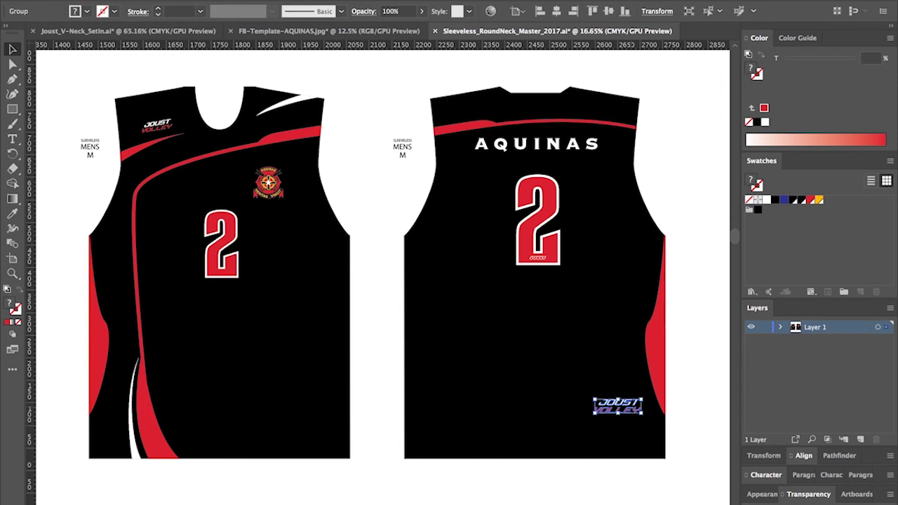
{"action": "left_click", "coordinate": [157, 126]}
{"action": "left_click", "coordinate": [156, 73]}
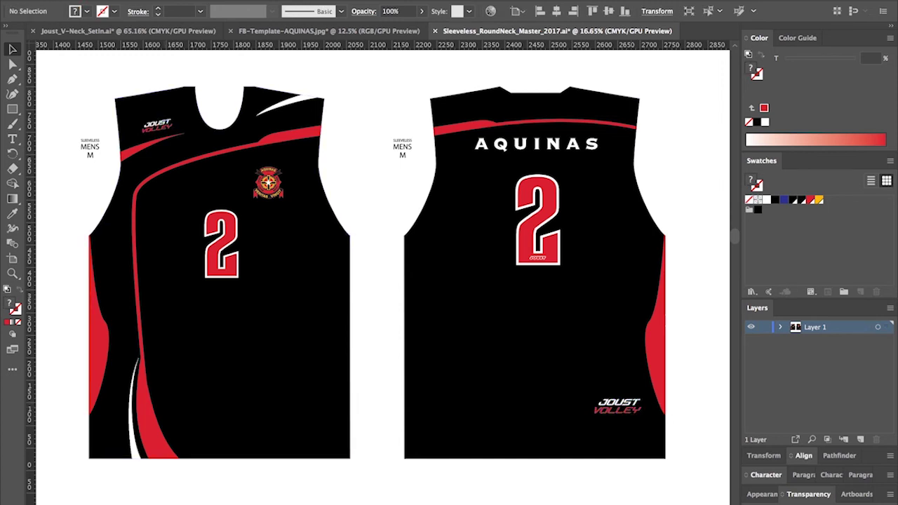
{"action": "left_click", "coordinate": [640, 400]}
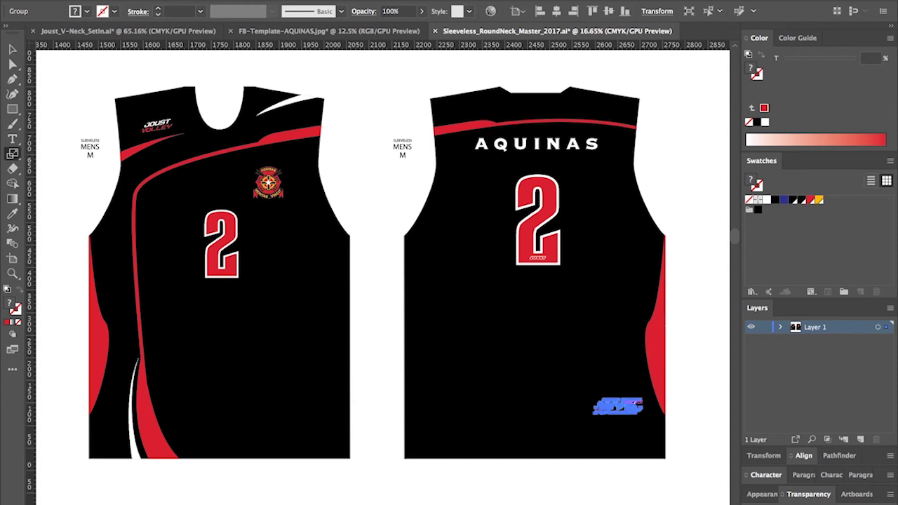
{"action": "key", "text": "v"}
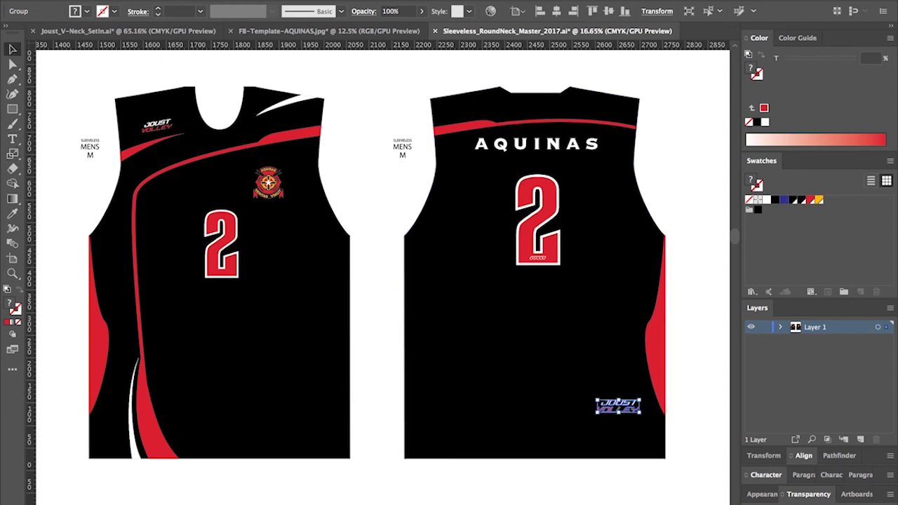
{"action": "key", "text": "ctrl+shift+a"}
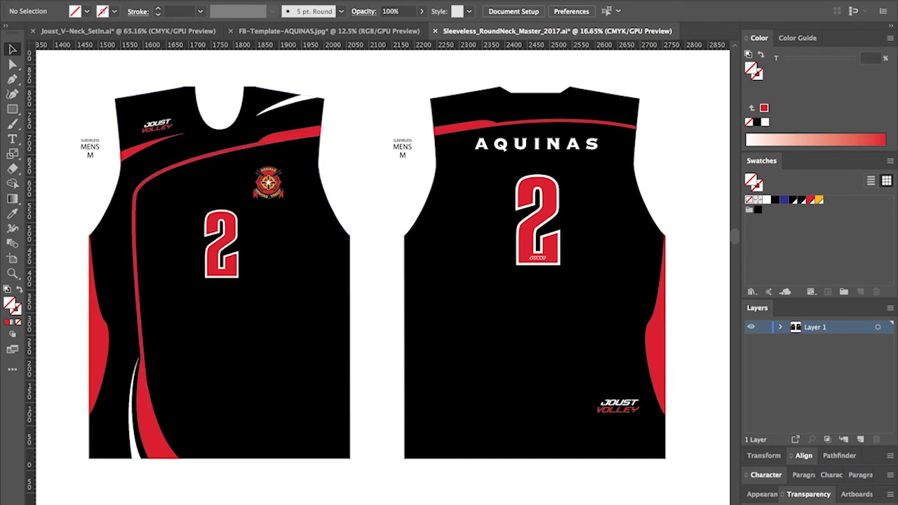
Enlarge the slanted JOUST VOLLEY logo on the front shoulder slightly about its center.
{"action": "key", "text": "z"}
{"action": "left_click_drag", "start_coordinate": [223, 81], "coordinate": [104, 161]}
{"action": "key", "text": "v"}
{"action": "left_click", "coordinate": [411, 309]}
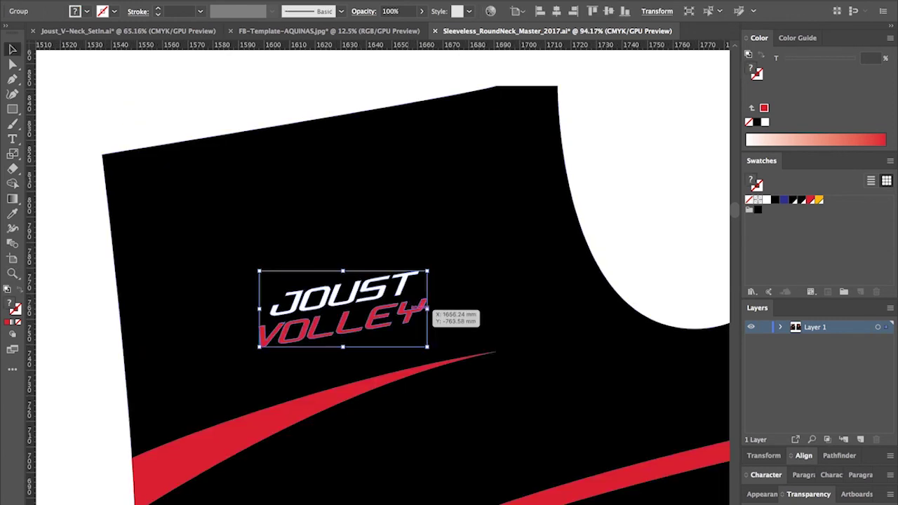
{"action": "key", "text": "shift+m"}
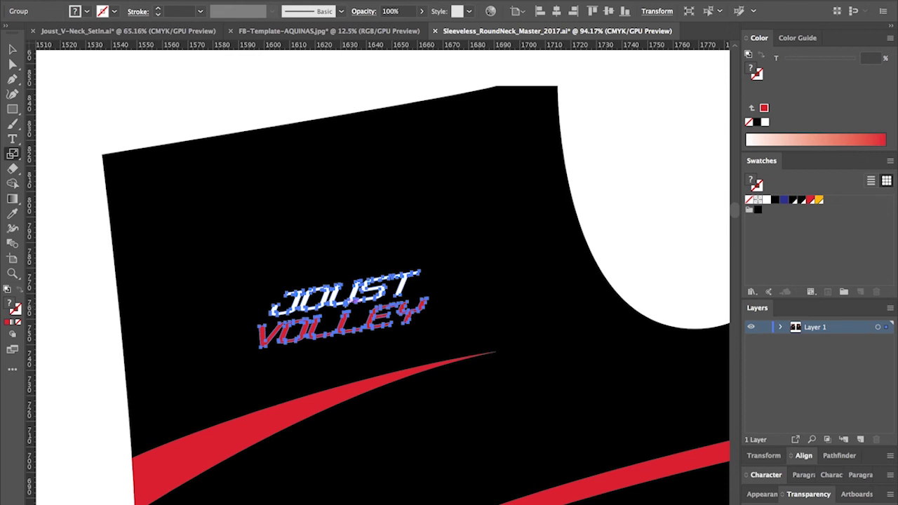
{"action": "left_click_drag", "start_coordinate": [426, 272], "coordinate": [431, 268]}
{"action": "key", "text": "v"}
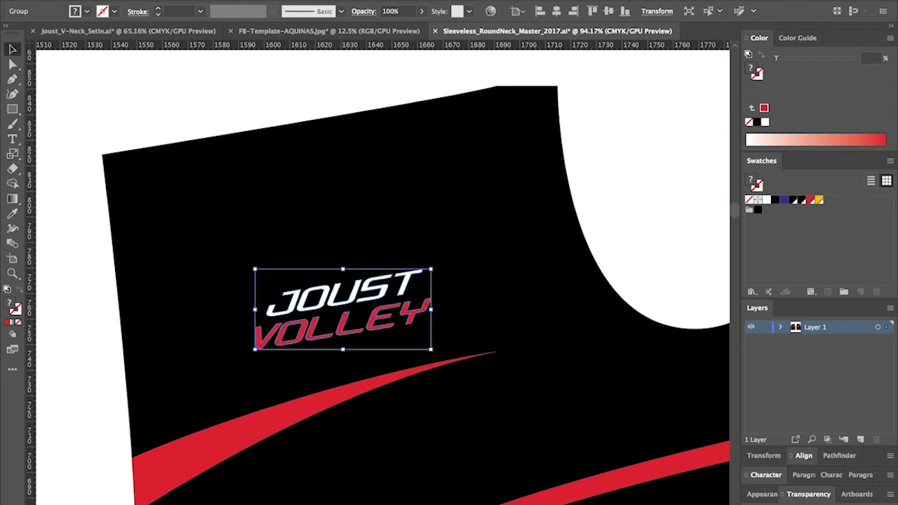
{"action": "left_click", "coordinate": [616, 204]}
{"action": "key", "text": "super+minus"}
{"action": "key", "text": "super+minus"}
{"action": "key", "text": "ctrl+minus"}
{"action": "key", "text": "ctrl+minus"}
{"action": "key", "text": "ctrl+minus"}
{"action": "key", "text": "ctrl+minus"}
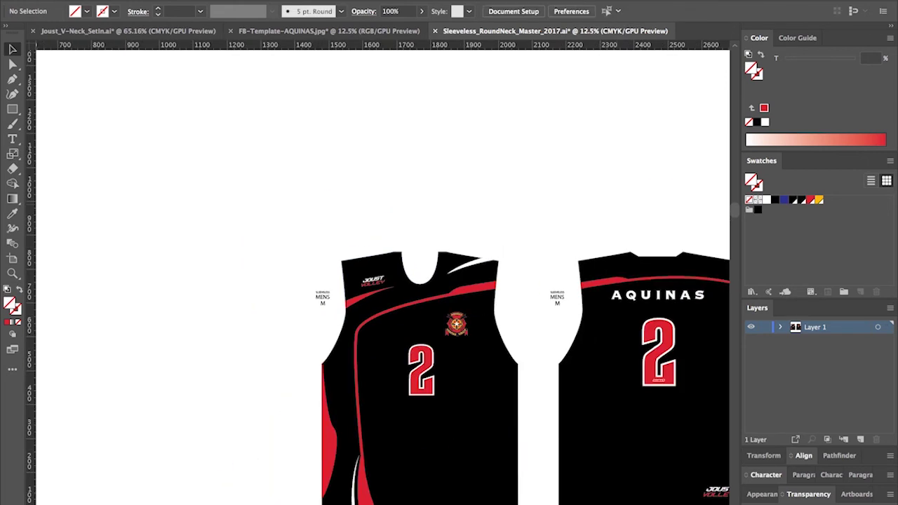
Draw a small blue square as high as the front stripe's armhole end and move it against that edge.
{"action": "scroll", "coordinate": [450, 313], "scroll_direction": "right", "scroll_amount": 3}
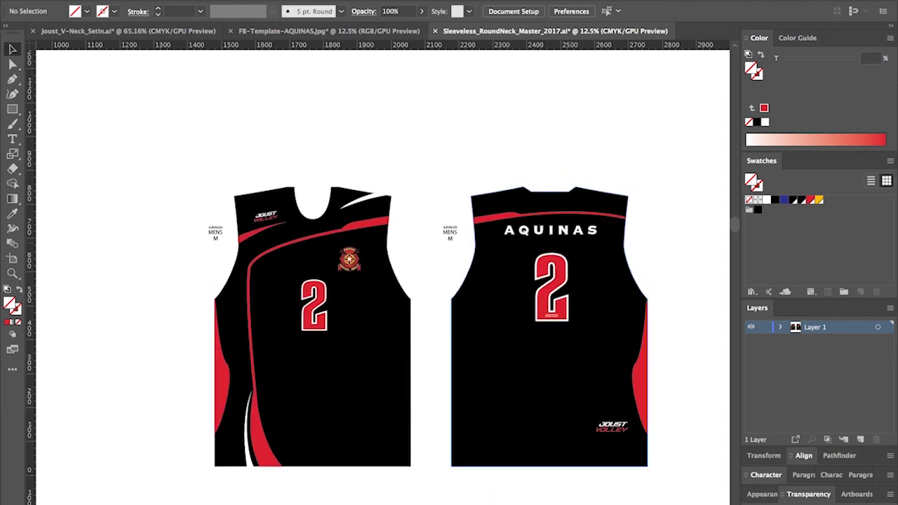
{"action": "scroll", "coordinate": [383, 278], "scroll_direction": "right", "scroll_amount": 2}
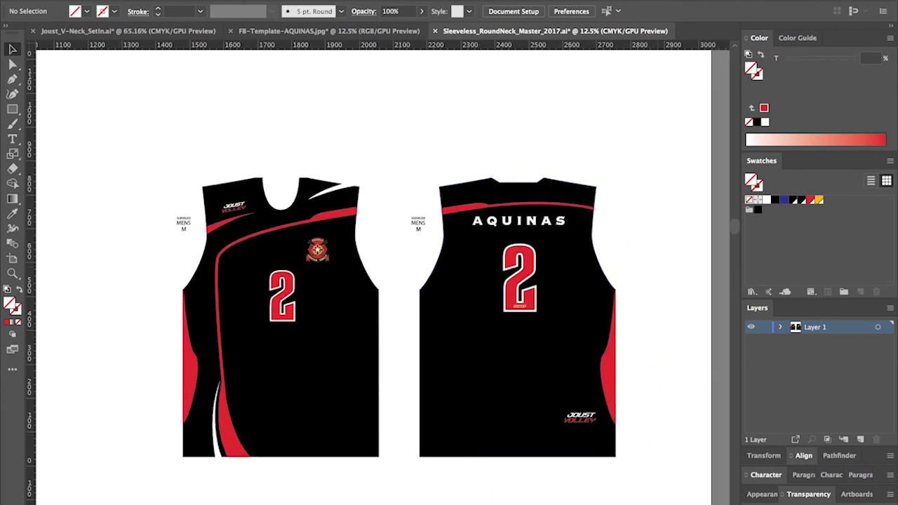
{"action": "key", "text": "z"}
{"action": "left_click_drag", "start_coordinate": [281, 141], "coordinate": [531, 336]}
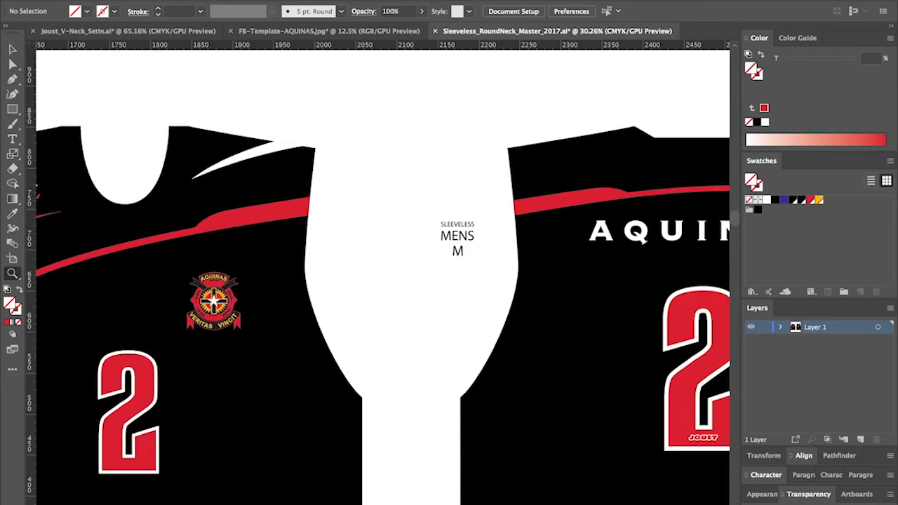
{"action": "left_click_drag", "start_coordinate": [173, 128], "coordinate": [307, 291]}
{"action": "key", "text": "m"}
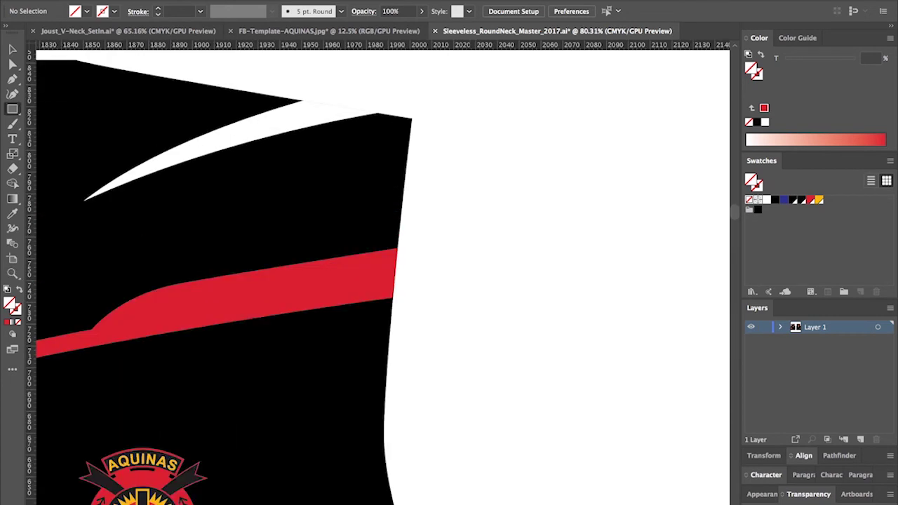
{"action": "left_click_drag", "start_coordinate": [405, 247], "coordinate": [457, 298]}
{"action": "key", "text": "v"}
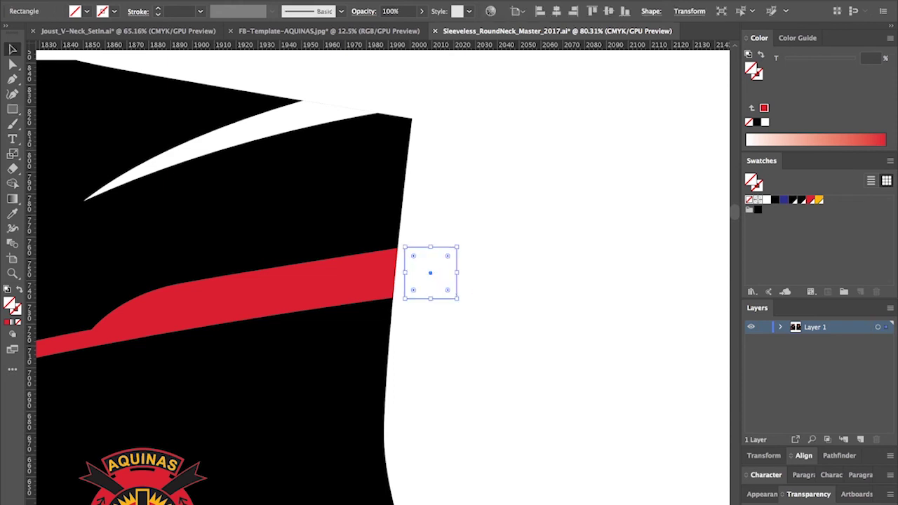
{"action": "left_click", "coordinate": [784, 200]}
{"action": "left_click", "coordinate": [507, 251]}
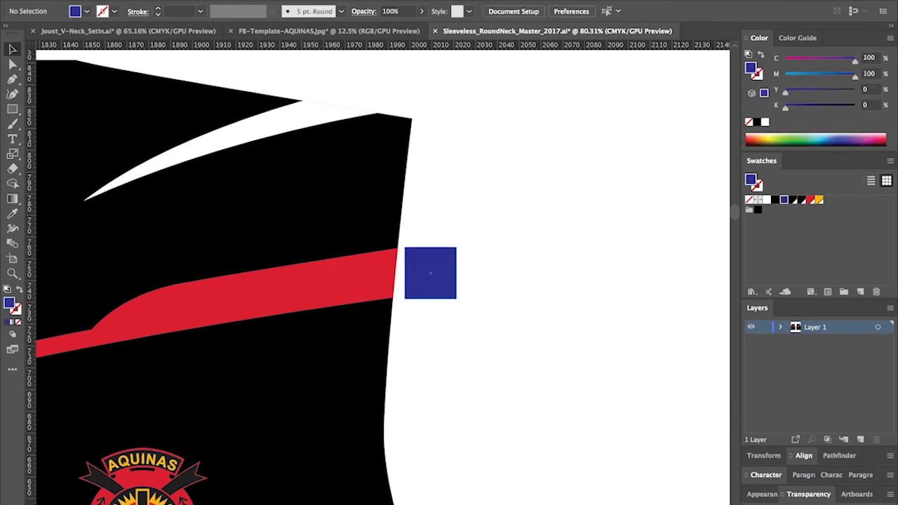
{"action": "left_click_drag", "start_coordinate": [431, 273], "coordinate": [423, 273]}
{"action": "left_click", "coordinate": [491, 270]}
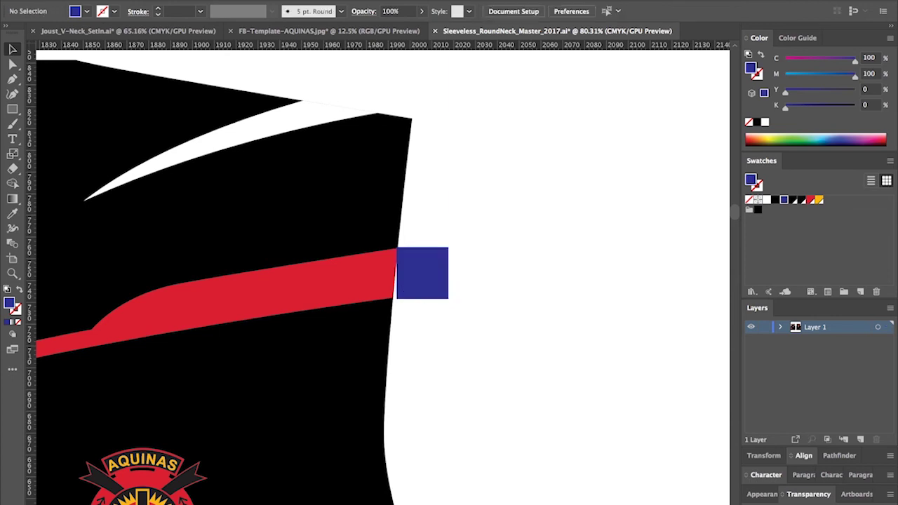
Delete the blue square beside the front stripe's armhole end.
{"action": "left_click", "coordinate": [424, 273]}
{"action": "key", "text": "Delete"}
{"action": "key", "text": "super+minus"}
{"action": "key", "text": "super+minus"}
{"action": "key", "text": "super+minus"}
{"action": "key", "text": "super+minus"}
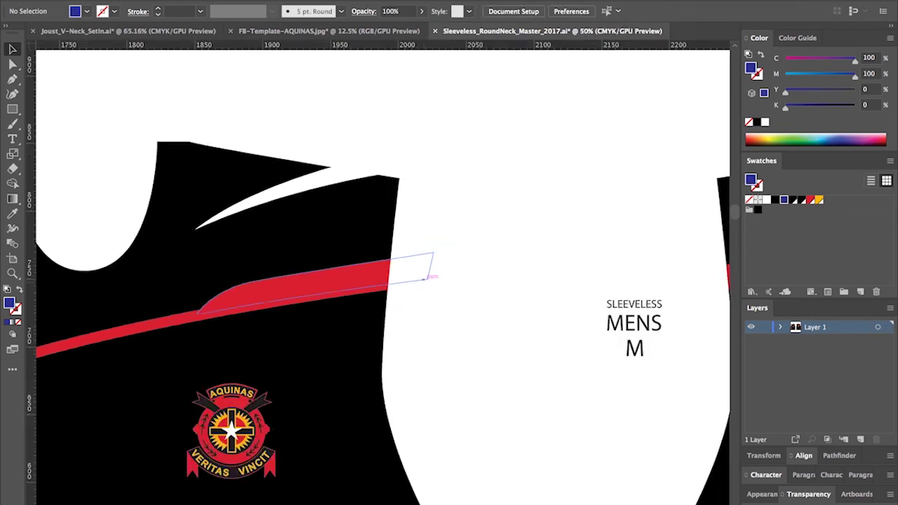
Paste the blue reference square and place it beside the armhole end of the back's red stripe.
{"action": "key", "text": "z"}
{"action": "left_click_drag", "start_coordinate": [630, 242], "coordinate": [474, 338]}
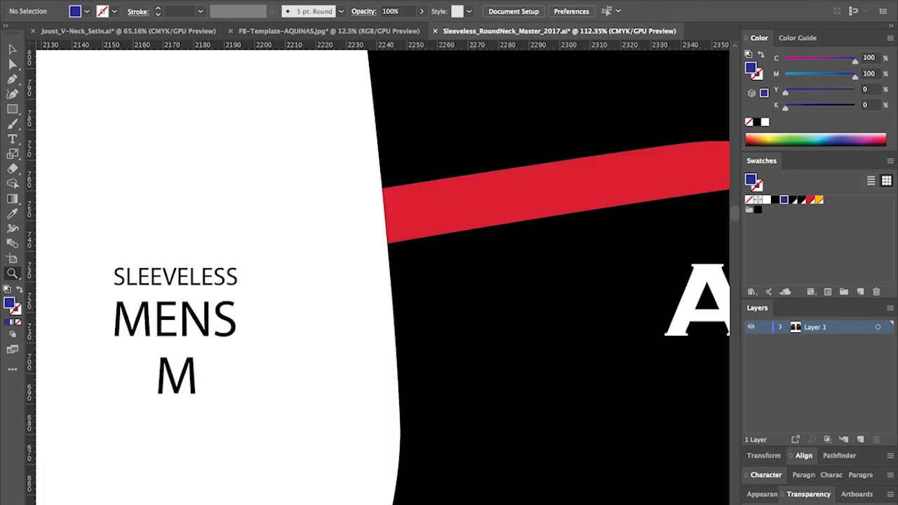
{"action": "key", "text": "super+v"}
{"action": "key", "text": "v"}
{"action": "left_click_drag", "start_coordinate": [419, 316], "coordinate": [379, 245]}
{"action": "key", "text": "super+shift+a"}
Raise the upper armhole corner of the back's red stripe to level with the top of the blue square.
{"action": "key", "text": "z"}
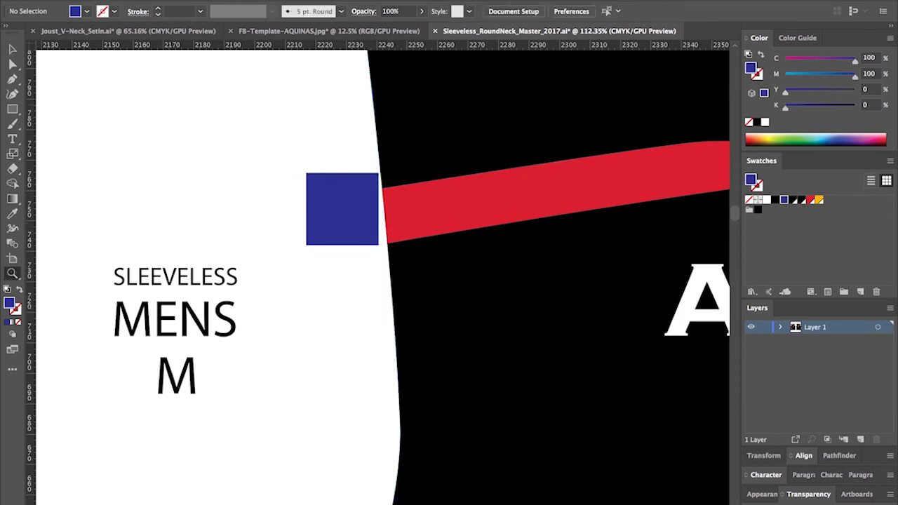
{"action": "left_click_drag", "start_coordinate": [451, 103], "coordinate": [291, 292]}
{"action": "key", "text": "a"}
{"action": "left_click_drag", "start_coordinate": [378, 259], "coordinate": [364, 220]}
{"action": "key", "text": "ctrl+shift+a"}
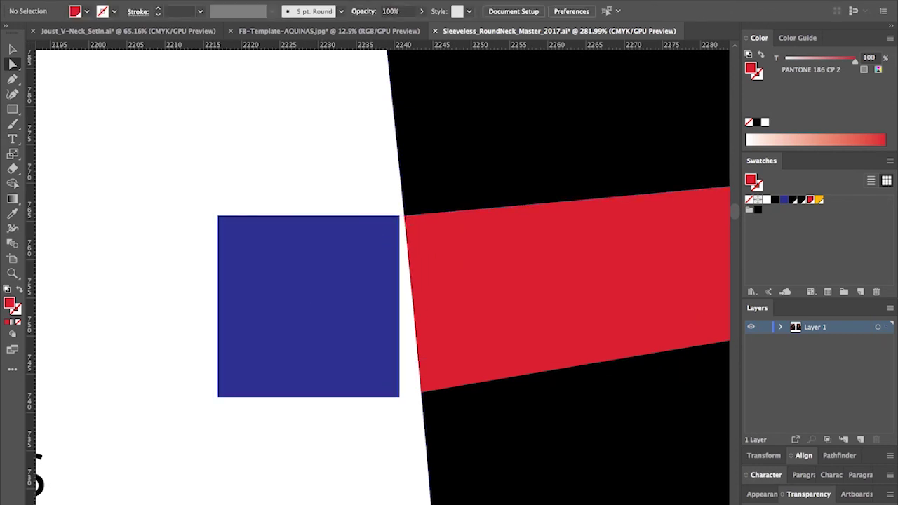
Raise the anchor point on the upper edge of the back stripe's wide section slightly, just before it tapers.
{"action": "key", "text": "super+minus"}
{"action": "key", "text": "super+minus"}
{"action": "key", "text": "super+minus"}
{"action": "key", "text": "super+minus"}
{"action": "key", "text": "super+minus"}
{"action": "key", "text": "super+minus"}
{"action": "key", "text": "super+minus"}
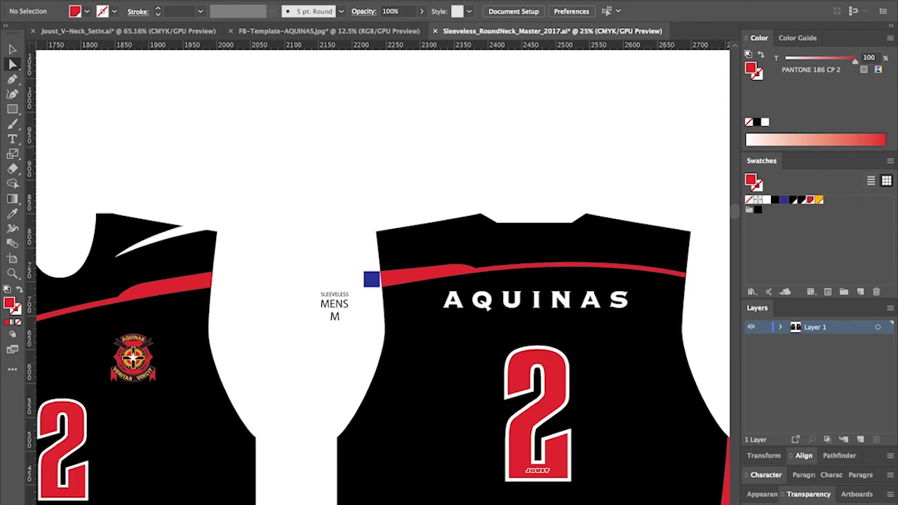
{"action": "left_click", "coordinate": [447, 264]}
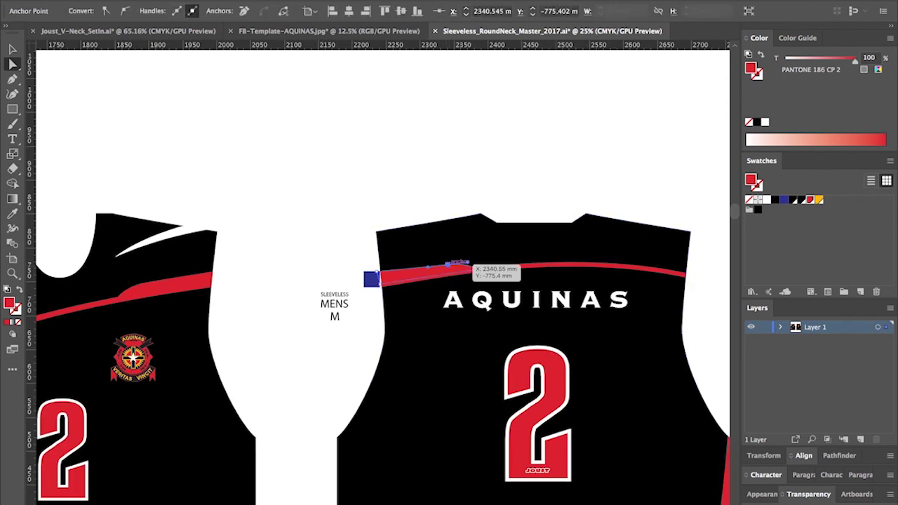
{"action": "left_click", "coordinate": [448, 264]}
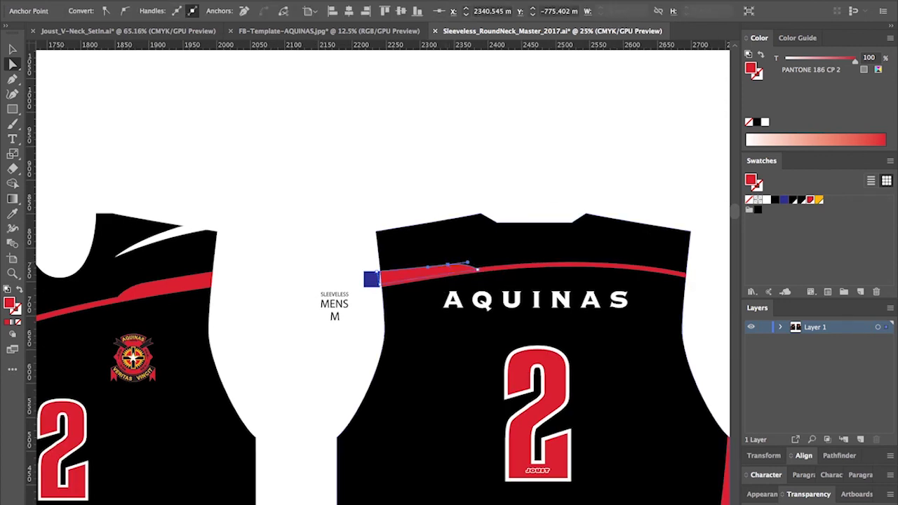
{"action": "left_click", "coordinate": [351, 183]}
{"action": "key", "text": "z"}
{"action": "left_click_drag", "start_coordinate": [274, 204], "coordinate": [541, 348]}
{"action": "key", "text": "a"}
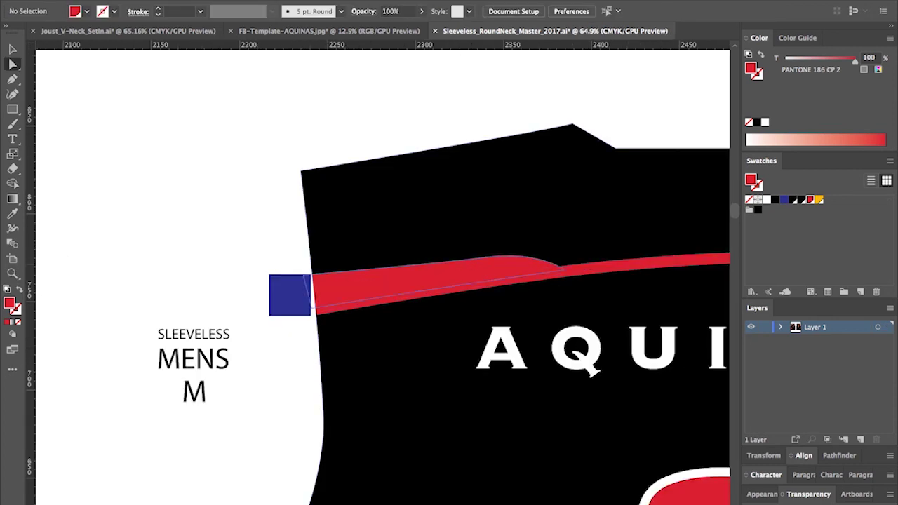
{"action": "left_click", "coordinate": [495, 261]}
{"action": "left_click", "coordinate": [487, 257]}
{"action": "mouse_move", "coordinate": [487, 257]}
{"action": "left_mouse_down"}
{"action": "mouse_move", "coordinate": [487, 242]}
{"action": "mouse_move", "coordinate": [490, 251]}
{"action": "left_mouse_up"}
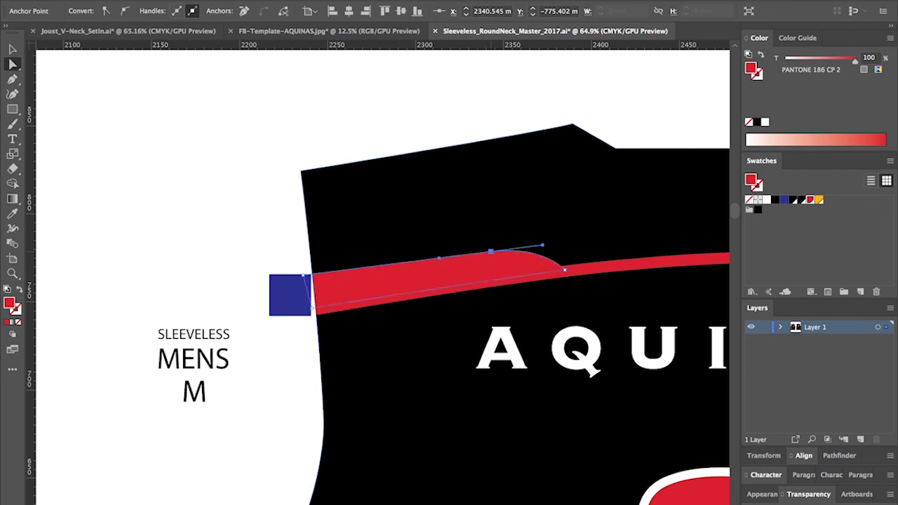
{"action": "key", "text": "ctrl+shift+a"}
Delete the blue reference square beside the back stripe's armhole end.
{"action": "key", "text": "ctrl+minus"}
{"action": "key", "text": "ctrl+minus"}
{"action": "key", "text": "ctrl+minus"}
{"action": "key", "text": "ctrl+minus"}
{"action": "key", "text": "ctrl+minus"}
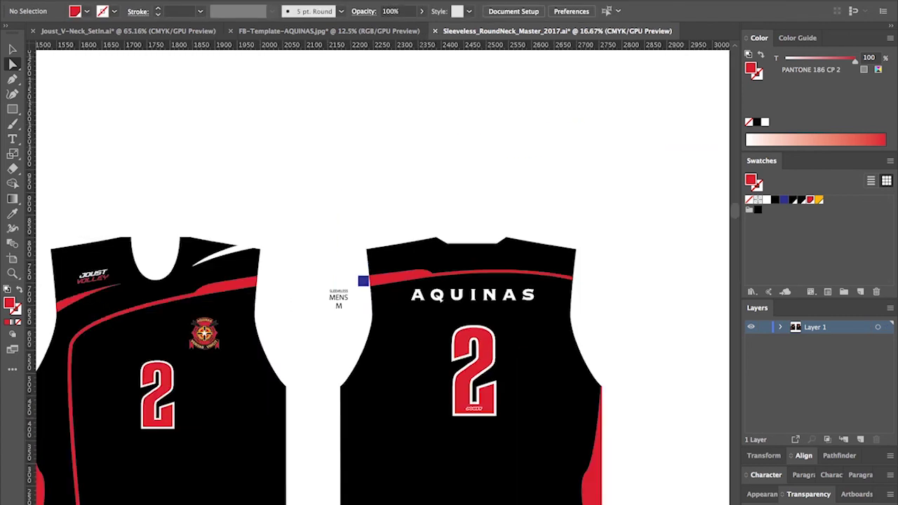
{"action": "left_click", "coordinate": [452, 276]}
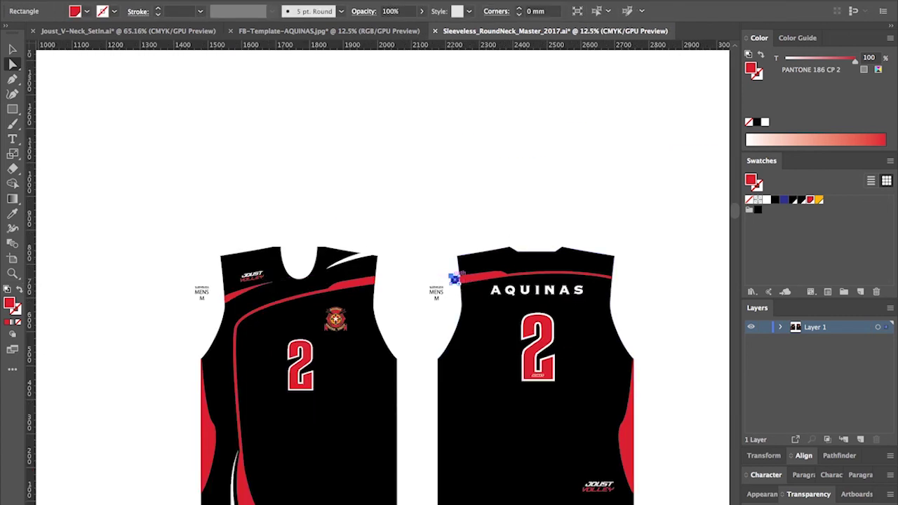
{"action": "key", "text": "Delete"}
{"action": "key", "text": "Delete"}
{"action": "left_click_drag", "start_coordinate": [452, 276], "coordinate": [429, 195]}
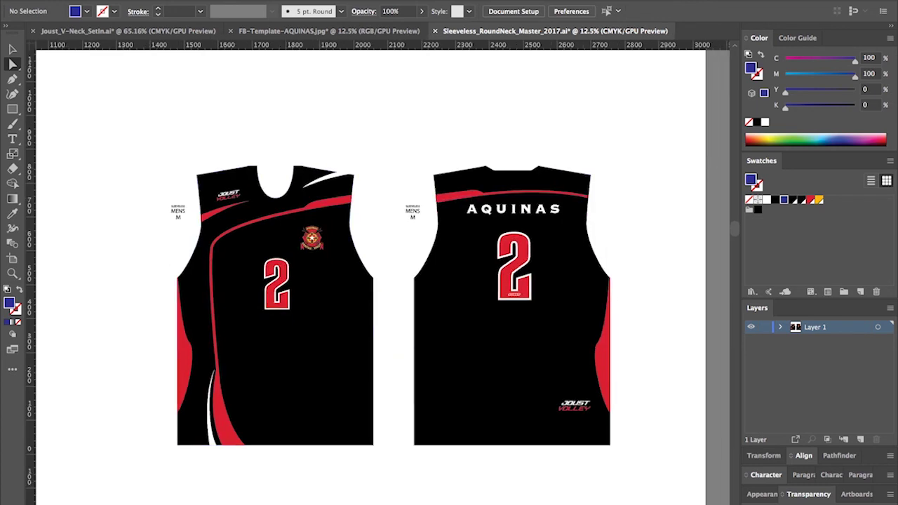
Try to move the back pattern horizontally against the front's armhole to compare the stripes, and undo the move.
{"action": "key", "text": "v"}
{"action": "left_click_drag", "start_coordinate": [439, 239], "coordinate": [355, 239]}
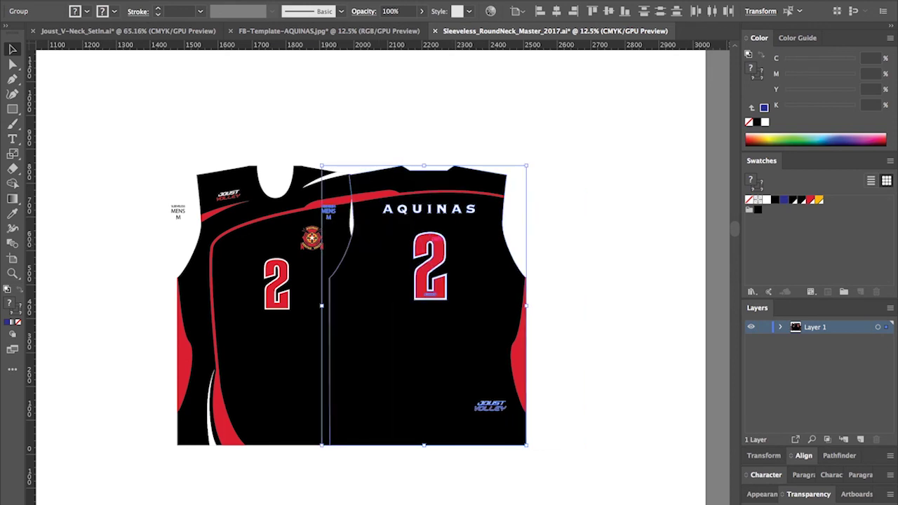
{"action": "key", "text": "ctrl+z"}
{"action": "key", "text": "ctrl+shift+a"}
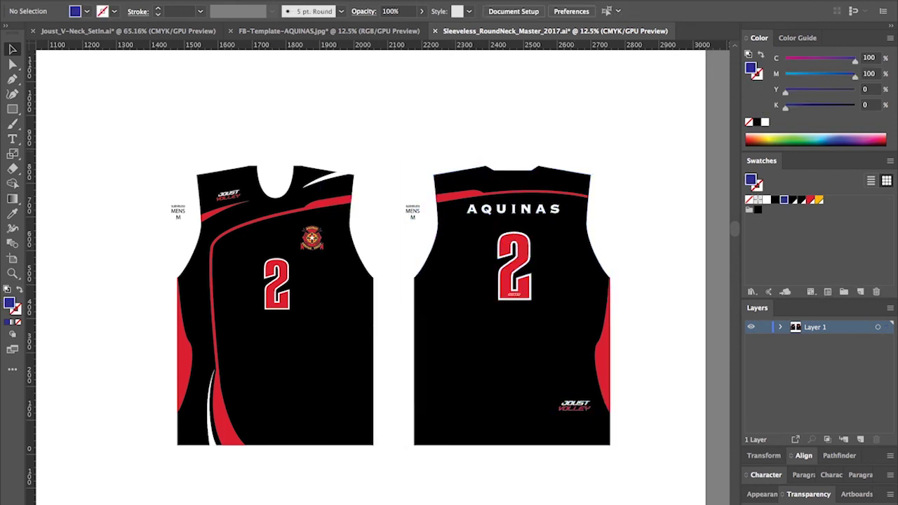
Delete the blue swatch and the extra black swatch from the document's swatches.
{"action": "key", "text": "z"}
{"action": "left_click_drag", "start_coordinate": [638, 131], "coordinate": [120, 474]}
{"action": "key", "text": "v"}
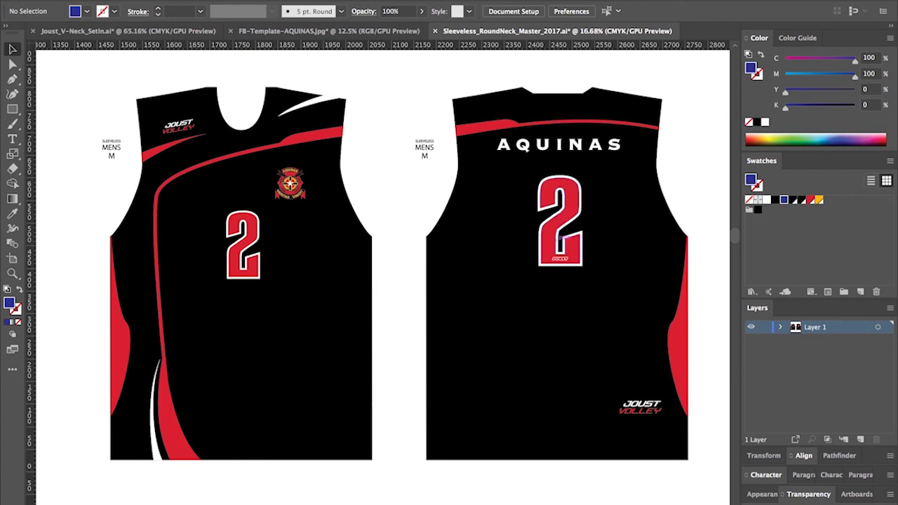
{"action": "scroll", "coordinate": [400, 274], "scroll_direction": "up", "scroll_amount": 1}
{"action": "scroll", "coordinate": [400, 273], "scroll_direction": "right", "scroll_amount": 1}
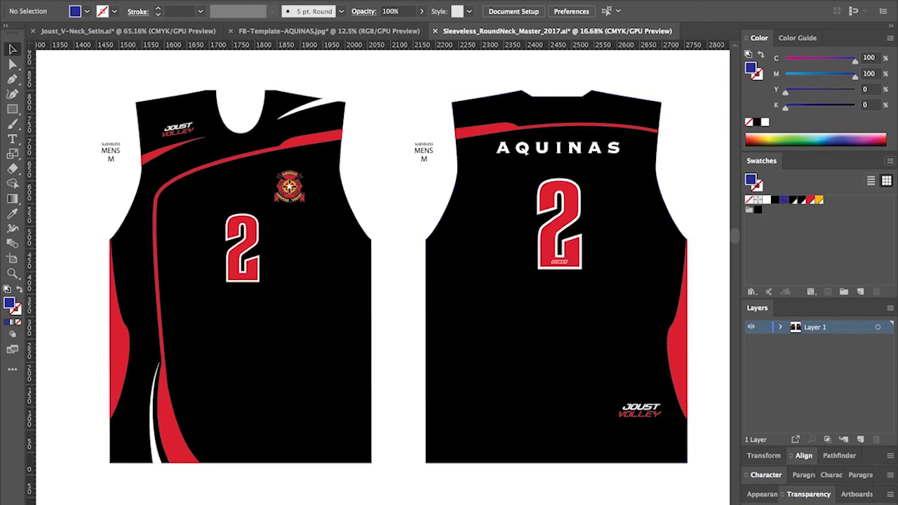
{"action": "left_click", "coordinate": [818, 258]}
{"action": "key", "text": "Return"}
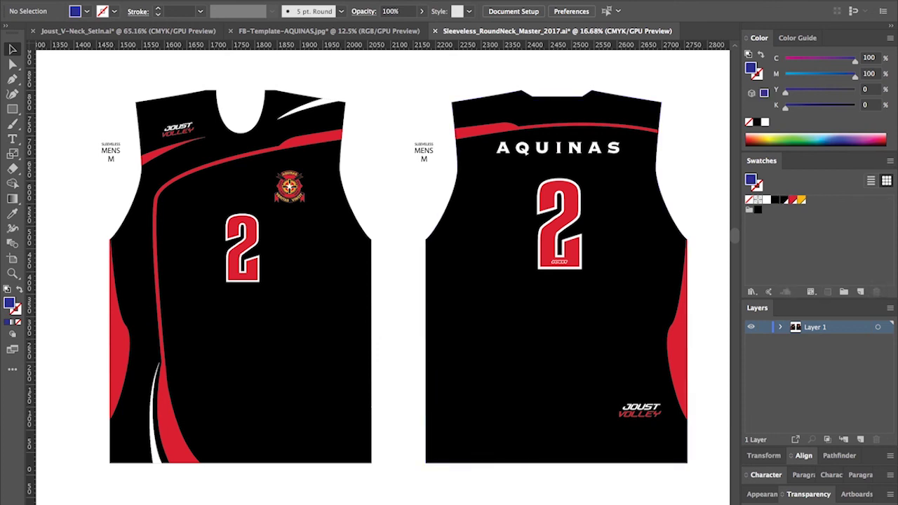